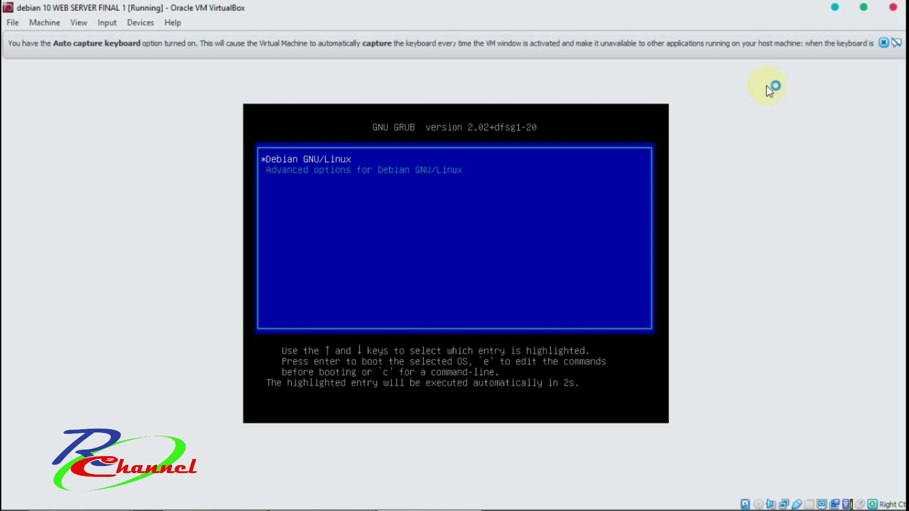
Boot the default Debian GRUB entry and dismiss the keyboard-capture and mouse-integration notices.
{"action": "key", "text": "Return"}
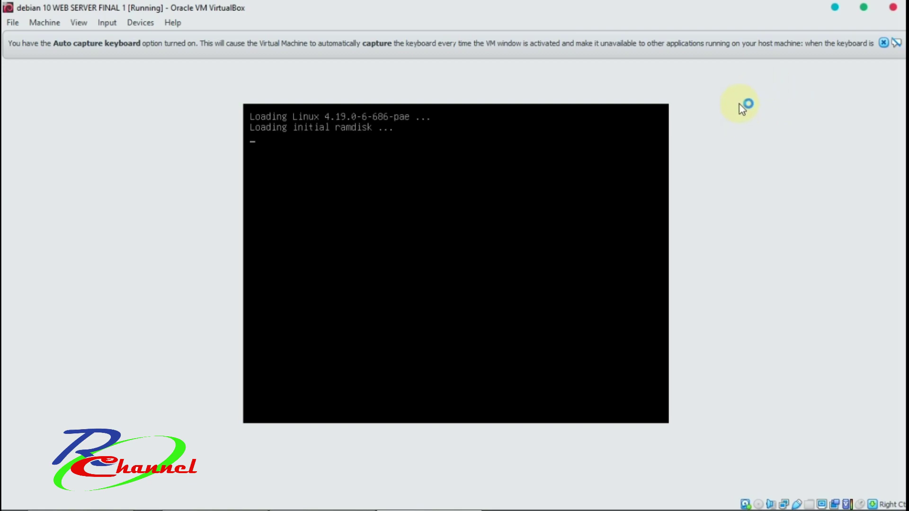
{"action": "left_click", "coordinate": [883, 43]}
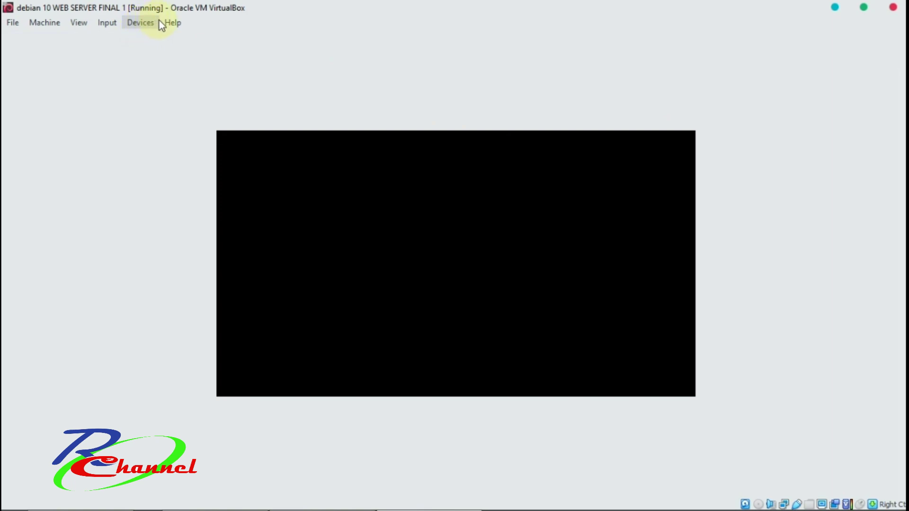
{"action": "mouse_move", "coordinate": [270, 495]}
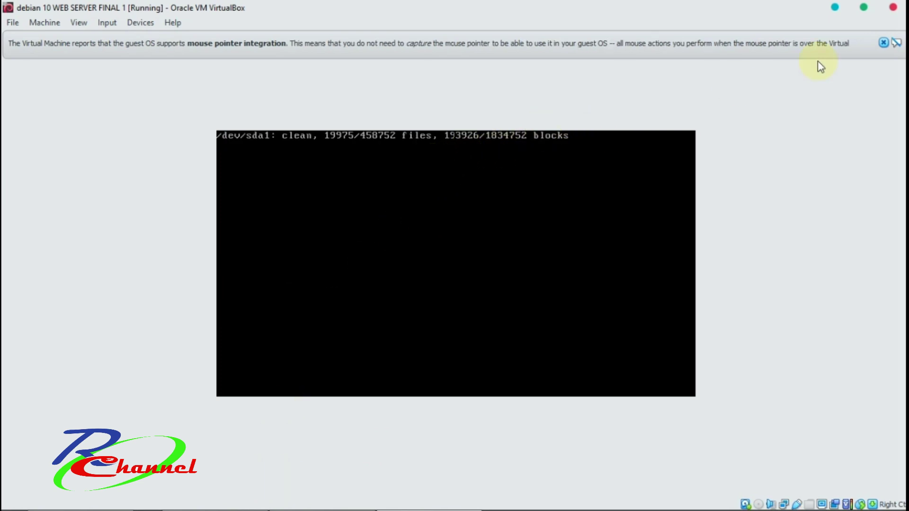
{"action": "left_click", "coordinate": [883, 43]}
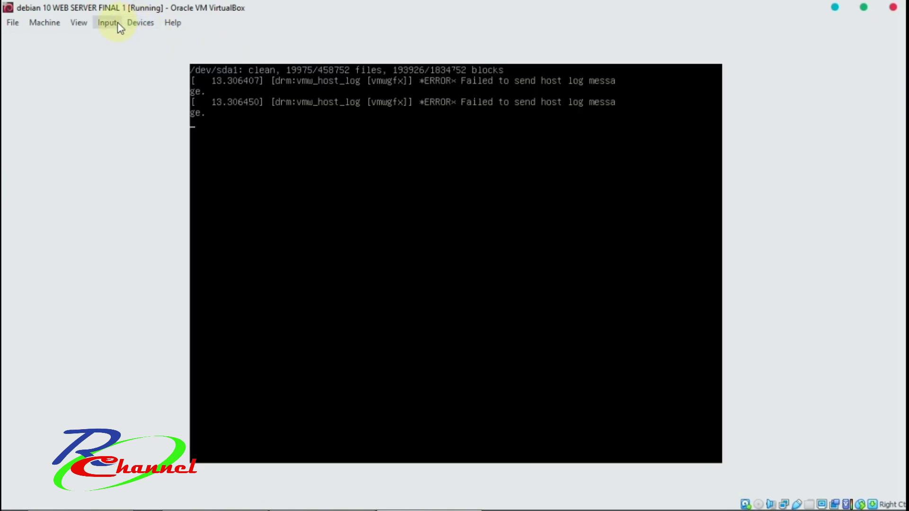
Scale Virtual Screen 1 of the Debian VM to 150%.
{"action": "left_click", "coordinate": [78, 25]}
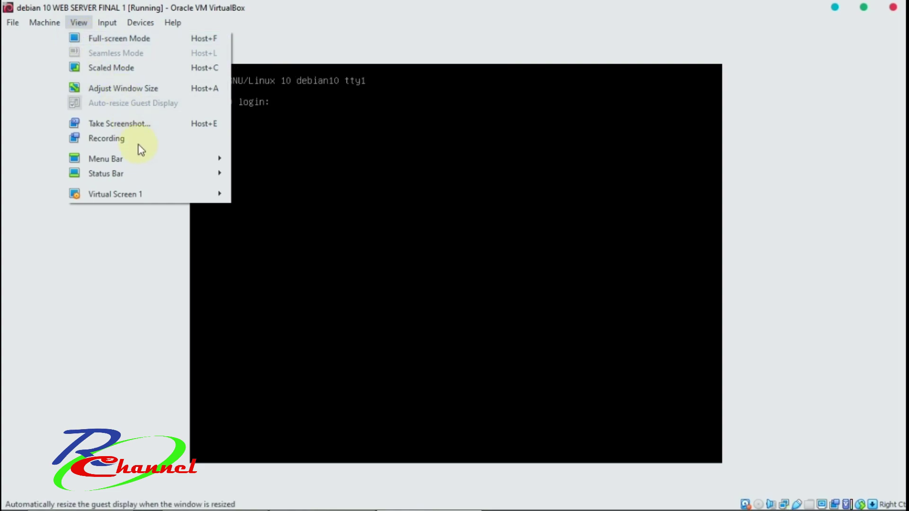
{"action": "mouse_move", "coordinate": [143, 195]}
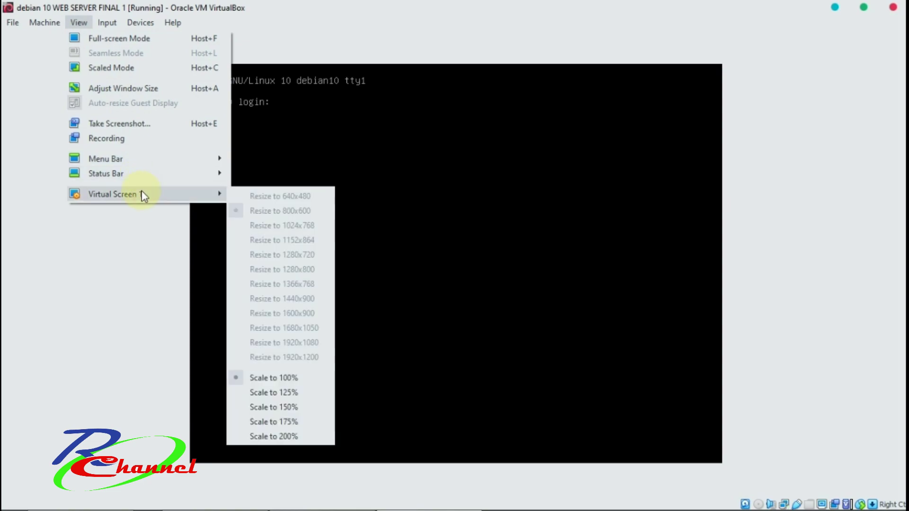
{"action": "mouse_move", "coordinate": [186, 195]}
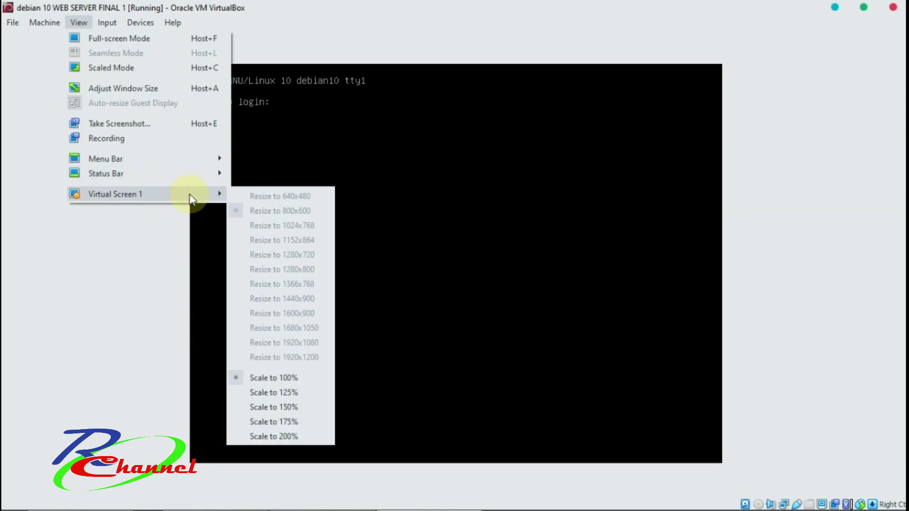
{"action": "left_click", "coordinate": [279, 407]}
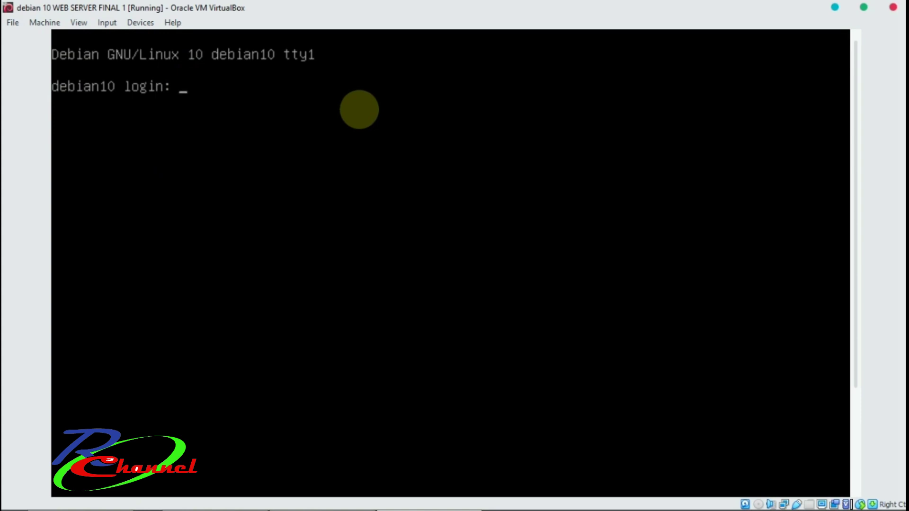
Log in with the user account, then switch to root using su and the root password.
{"action": "type", "text": "tkj"}
{"action": "key", "text": "Return"}
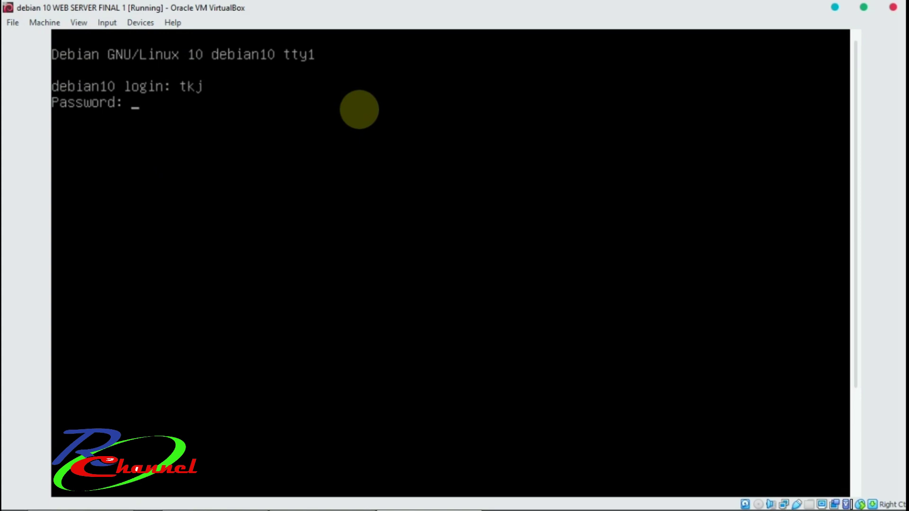
{"action": "key", "text": "Return"}
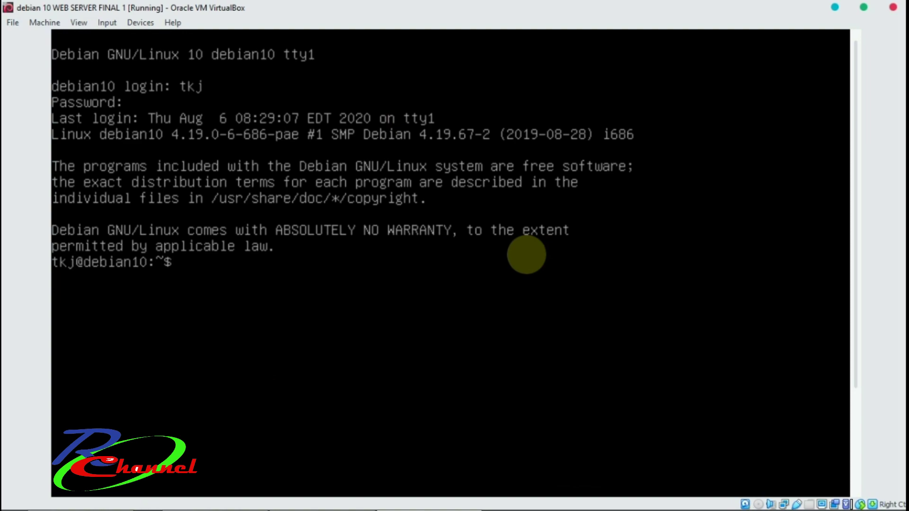
{"action": "type", "text": "su"}
{"action": "key", "text": "Return"}
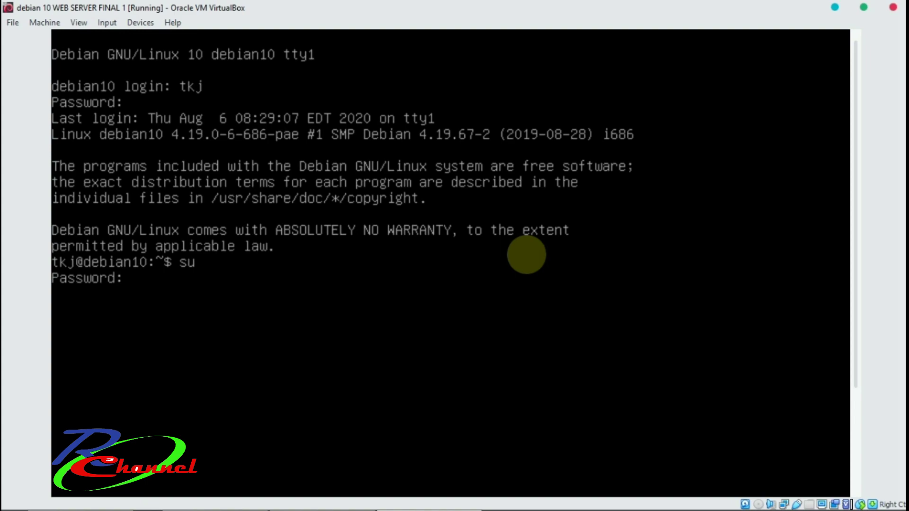
{"action": "key", "text": "Return"}
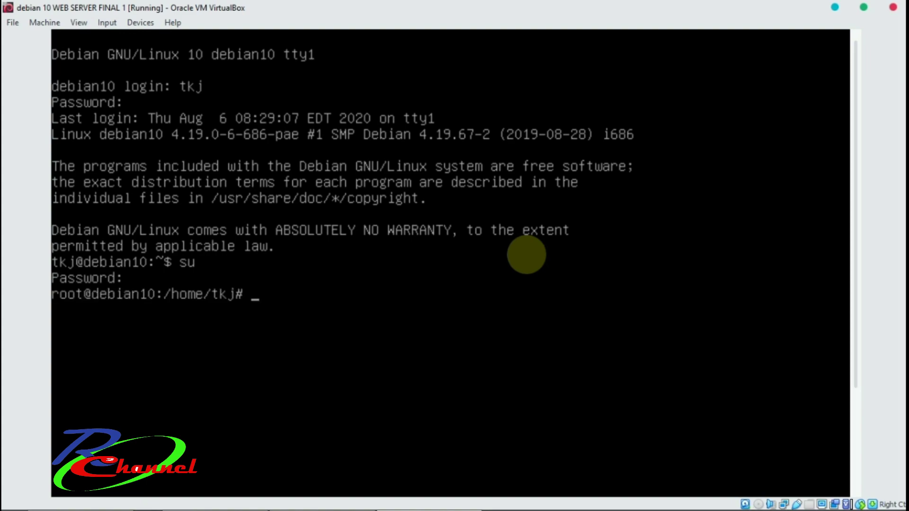
Run ip a in the root shell to list the network addresses.
{"action": "type", "text": "p"}
{"action": "key", "text": "BackSpace"}
{"action": "type", "text": "ip a"}
{"action": "key", "text": "Return"}
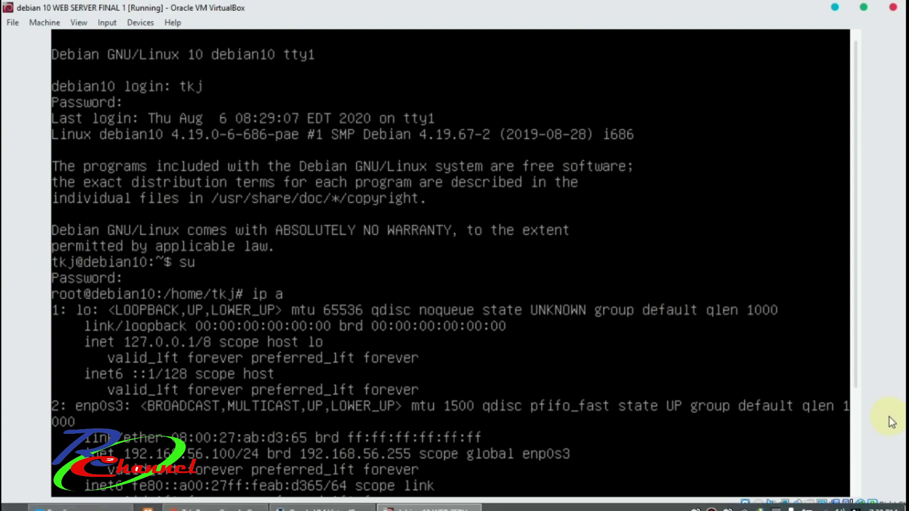
Scroll the console down to read enp0s3's address 192.168.56.100/24.
{"action": "scroll", "coordinate": [855, 377], "scroll_direction": "down", "scroll_amount": 10}
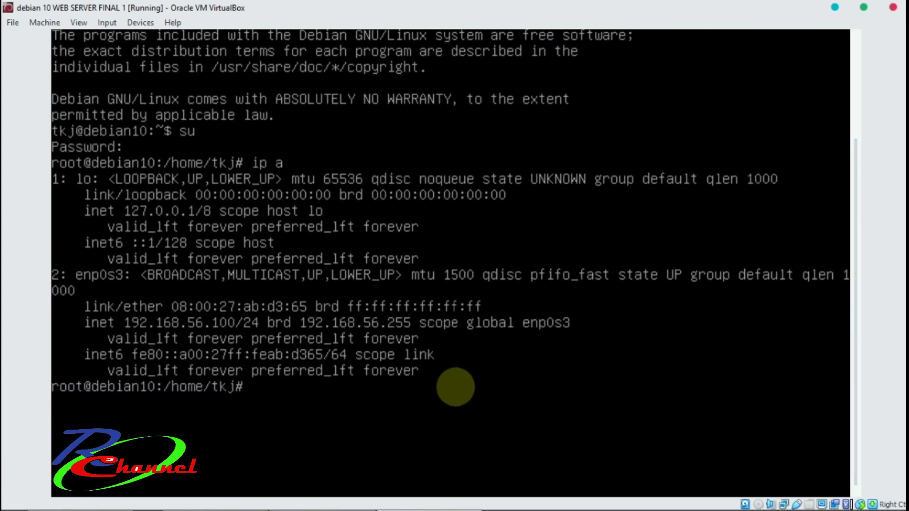
Run apt install apache2 libapache2-mod-php and confirm the 50 new packages with y.
{"action": "type", "text": "apt install "}
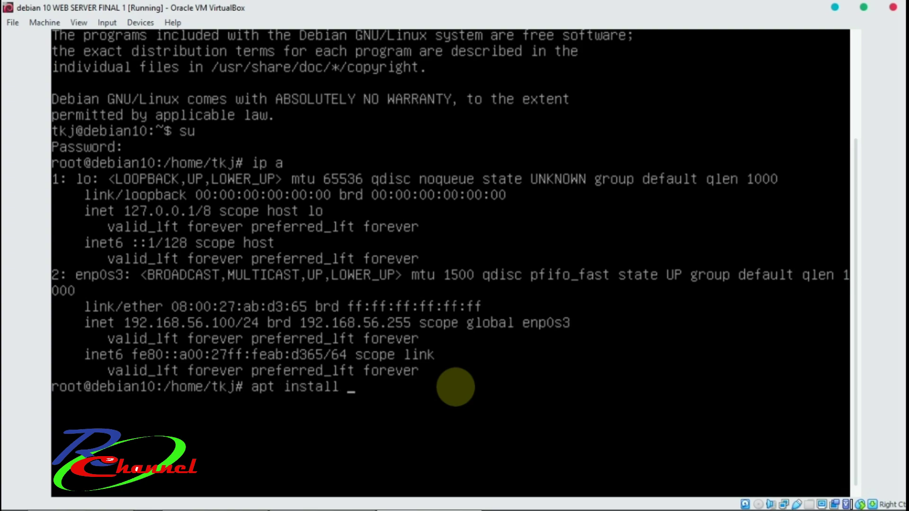
{"action": "type", "text": "apache2"}
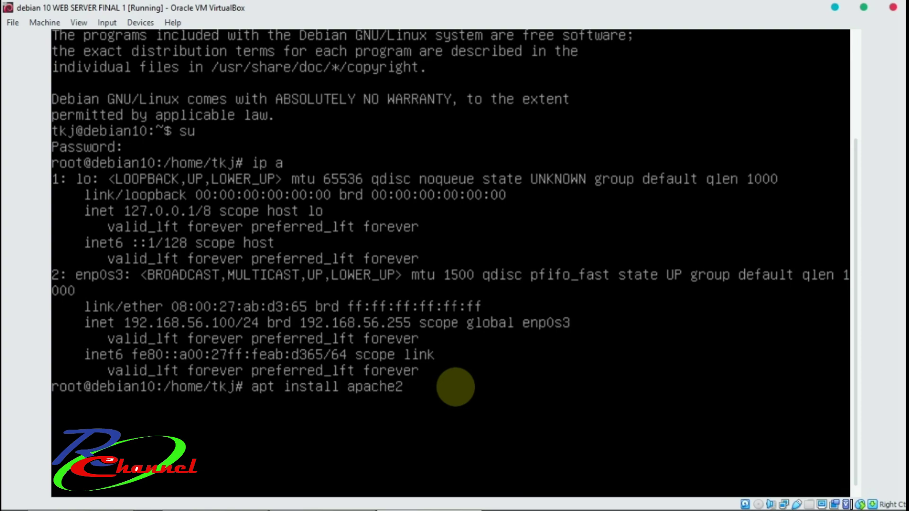
{"action": "type", "text": " libapache"}
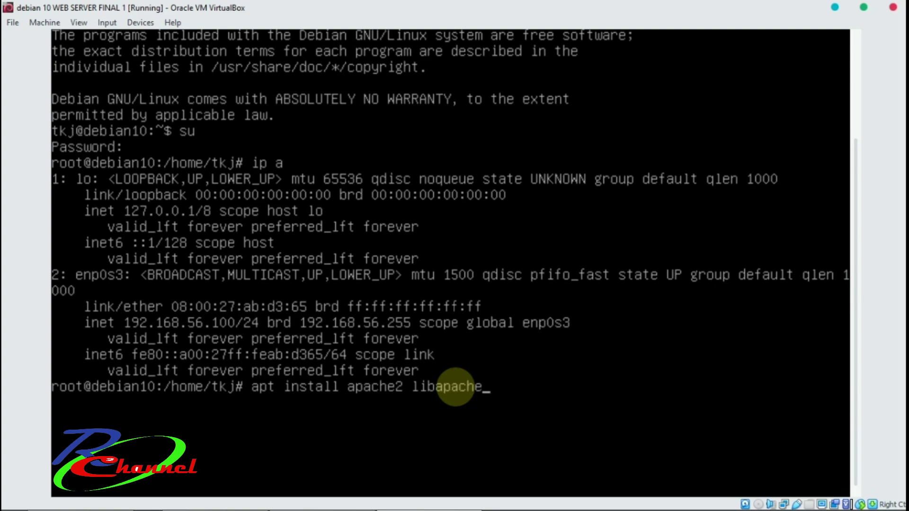
{"action": "type", "text": "2-mod-php"}
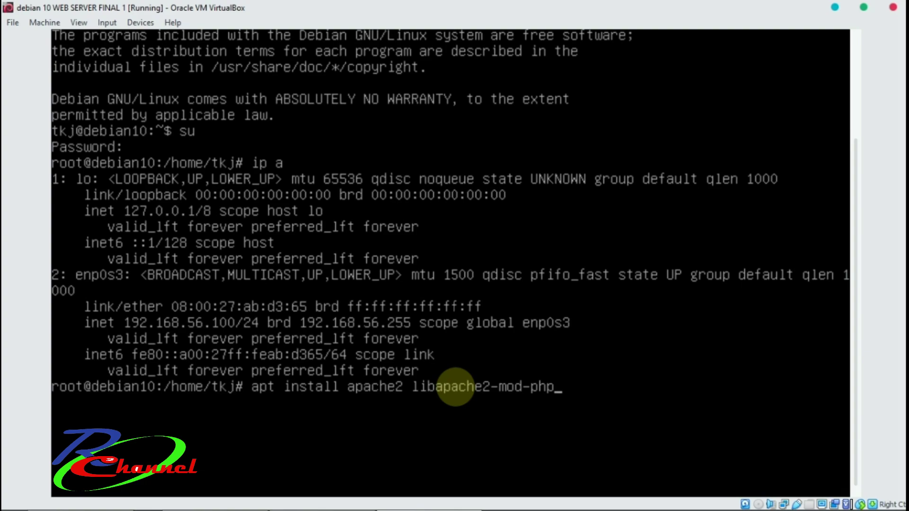
{"action": "key", "text": "Return"}
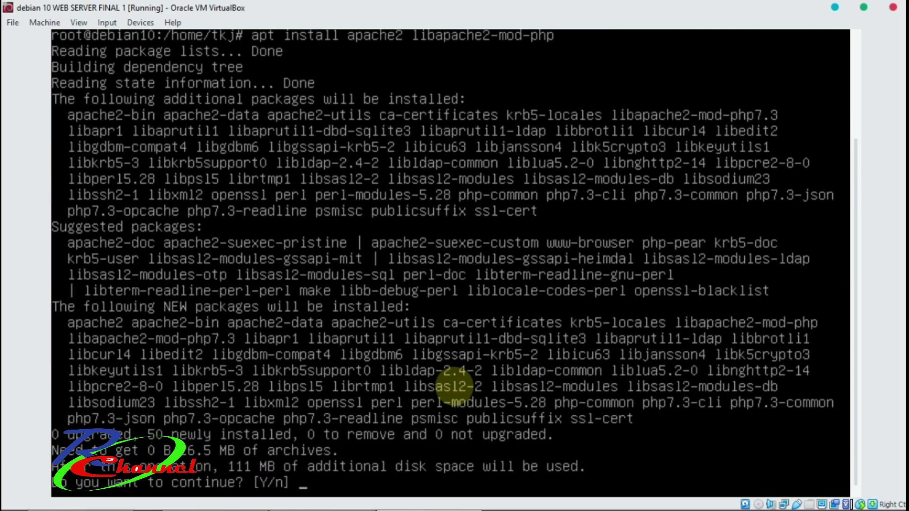
{"action": "type", "text": "y"}
{"action": "key", "text": "Return"}
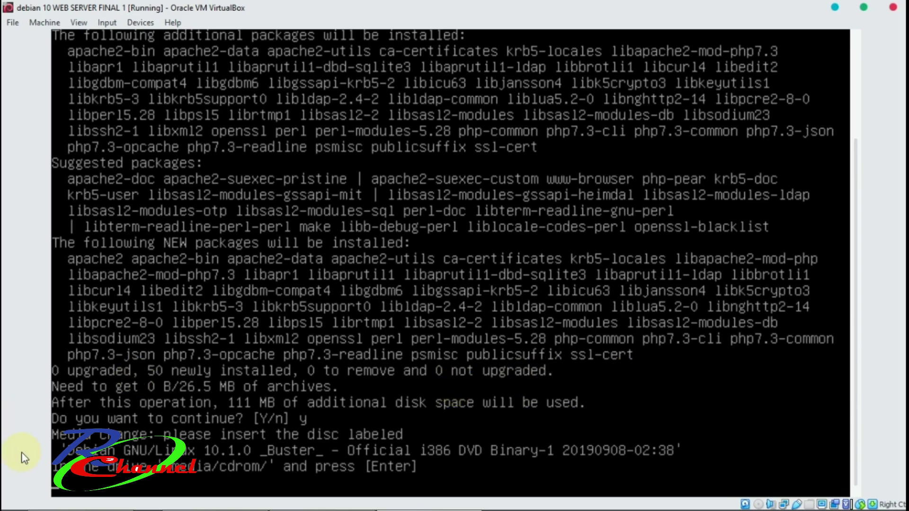
Insert debian-10.1.0-i386-DVD-1.iso into the VM's optical drive and tell apt to continue.
{"action": "mouse_move", "coordinate": [786, 505]}
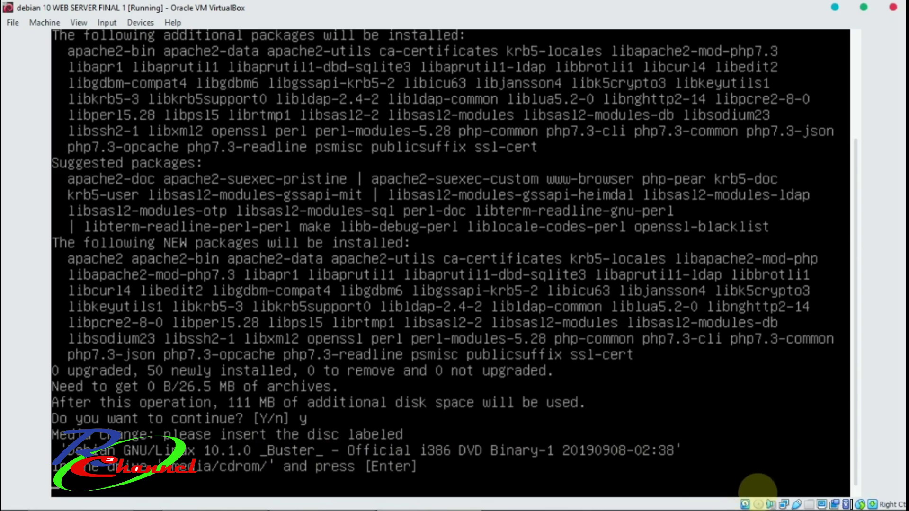
{"action": "left_click", "coordinate": [770, 505]}
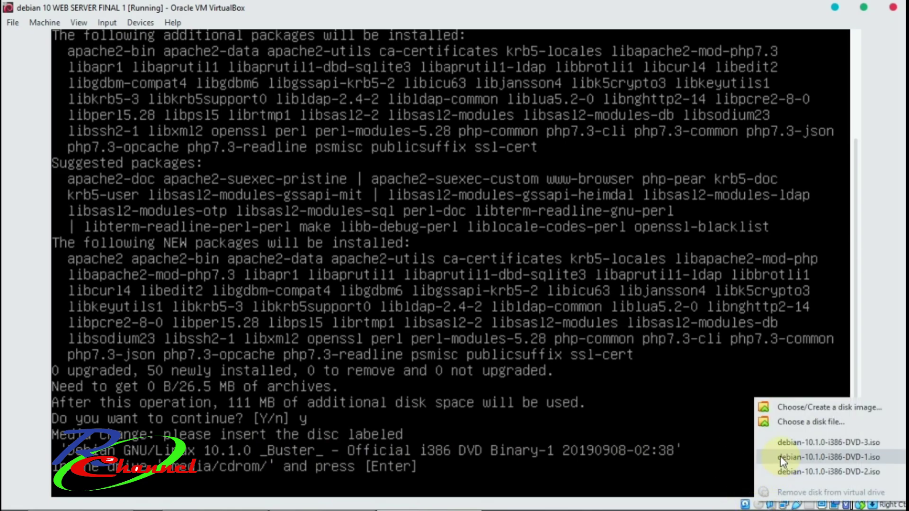
{"action": "left_click", "coordinate": [775, 456]}
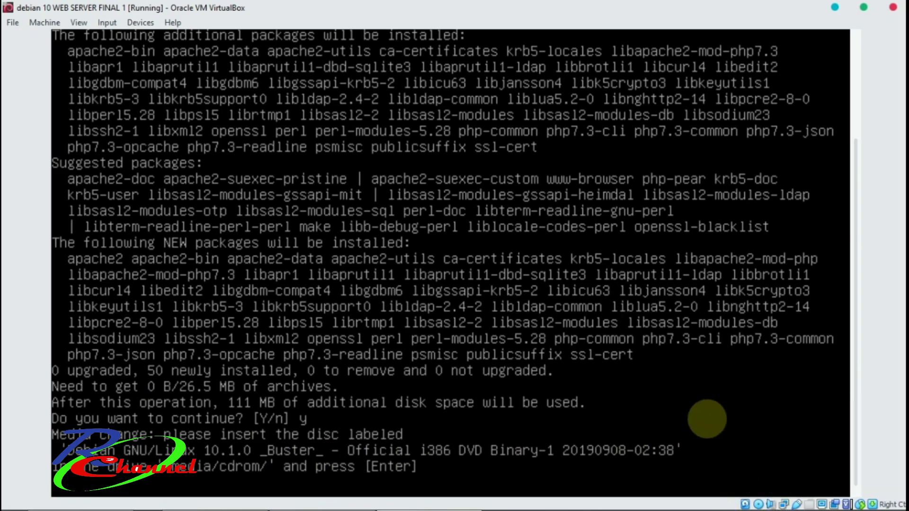
{"action": "key", "text": "Return"}
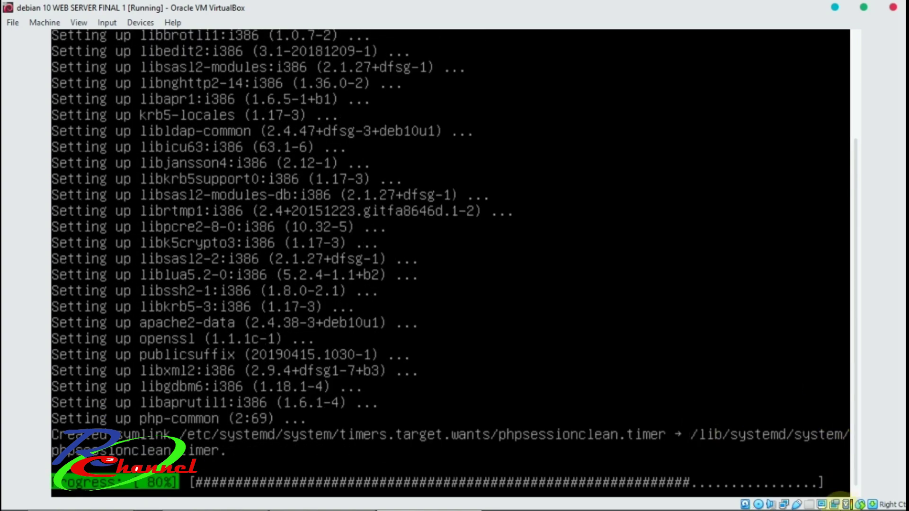
Wait while apt configures Apache until it requests the DVD Binary-2 disc.
{"action": "mouse_move", "coordinate": [861, 506]}
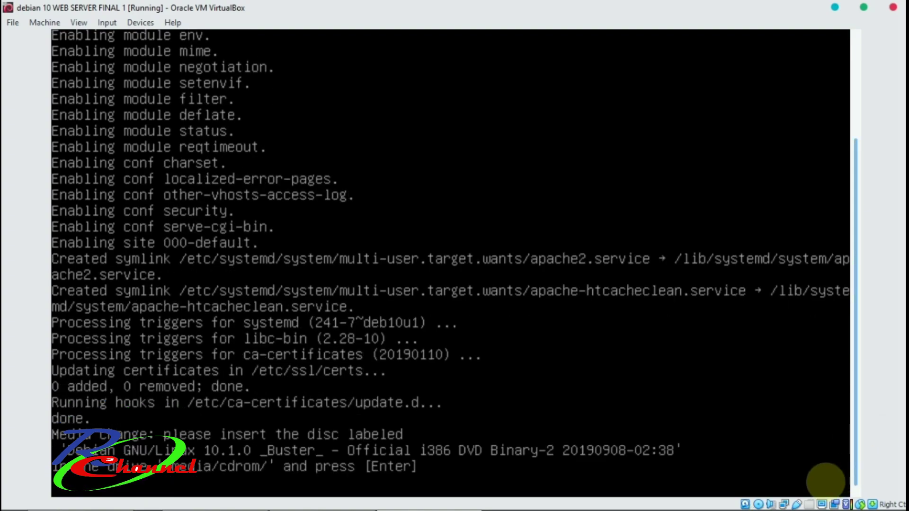
{"action": "mouse_move", "coordinate": [657, 505]}
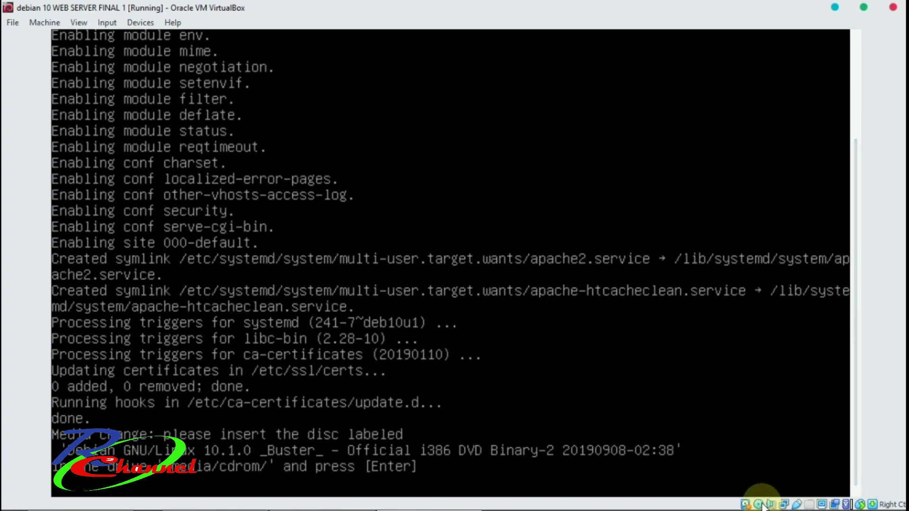
Force-mount debian-10.1.0-i386-DVD-2.iso in the drive so libapache2-mod-php finishes installing.
{"action": "left_click", "coordinate": [758, 504]}
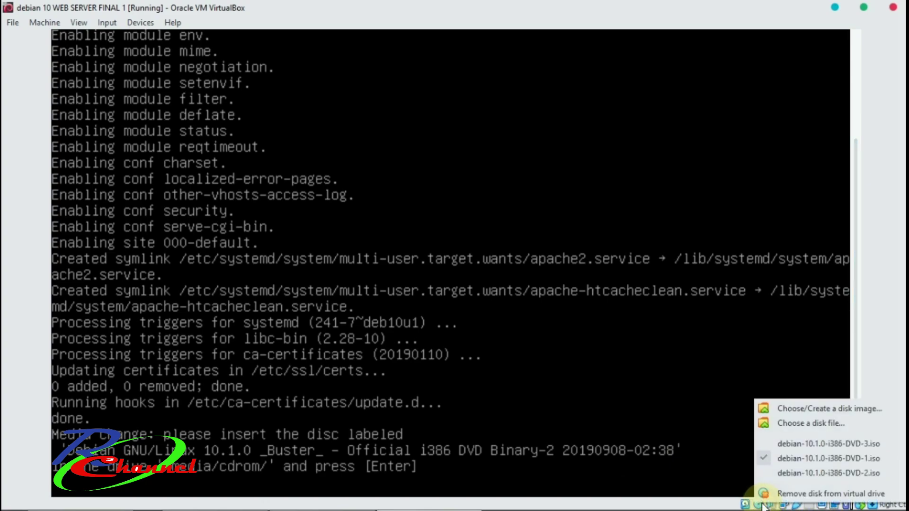
{"action": "left_click", "coordinate": [830, 473]}
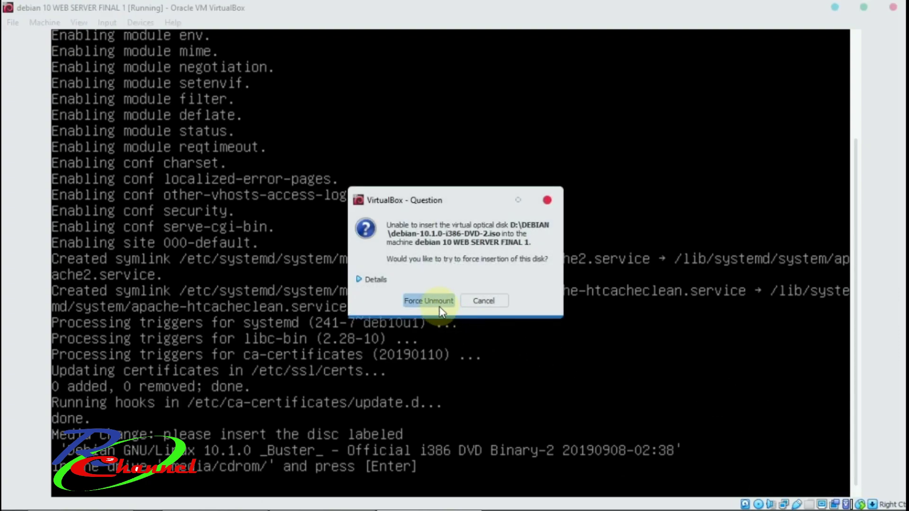
{"action": "left_click", "coordinate": [428, 301]}
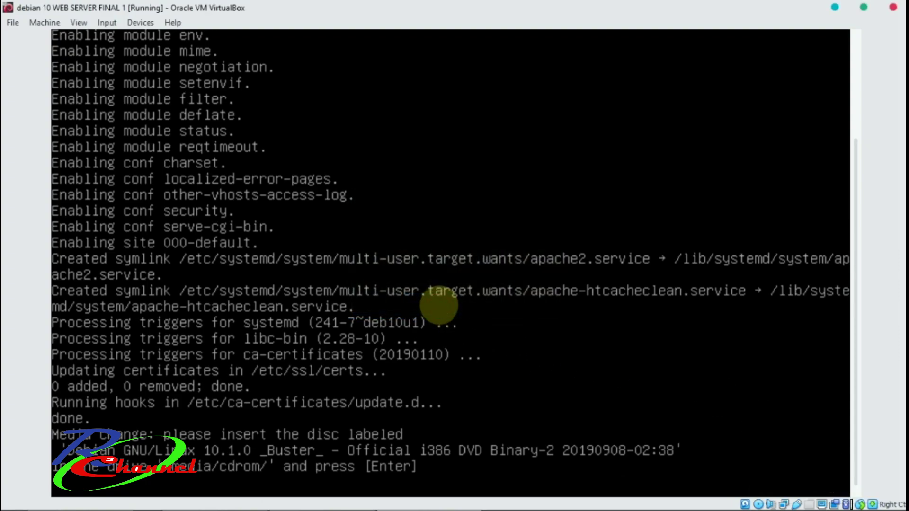
{"action": "key", "text": "Return"}
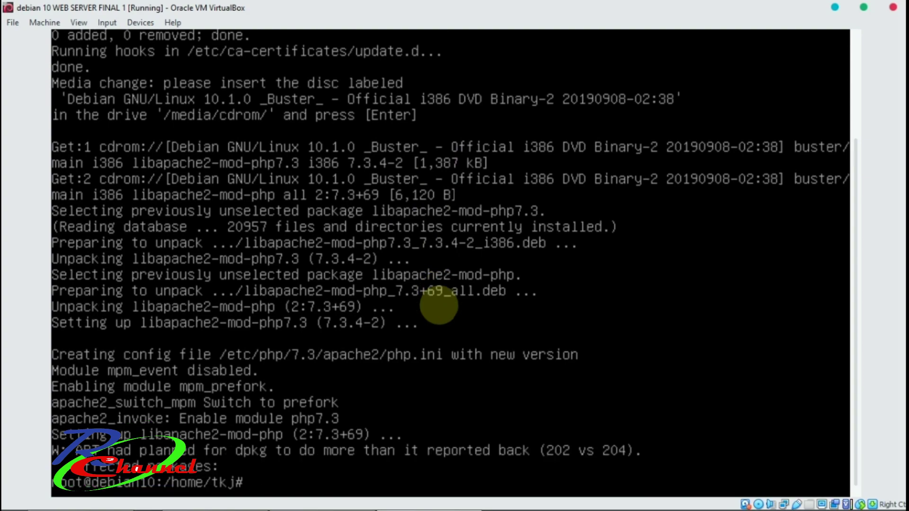
Run apt install mariadb-client mariadb-server and confirm the 37 new packages with y.
{"action": "type", "text": "apt install"}
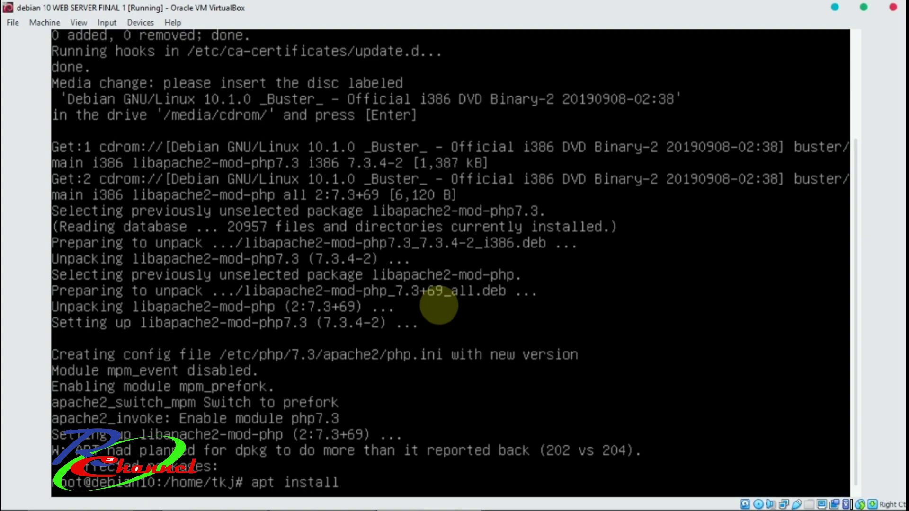
{"action": "type", "text": " mariadb"}
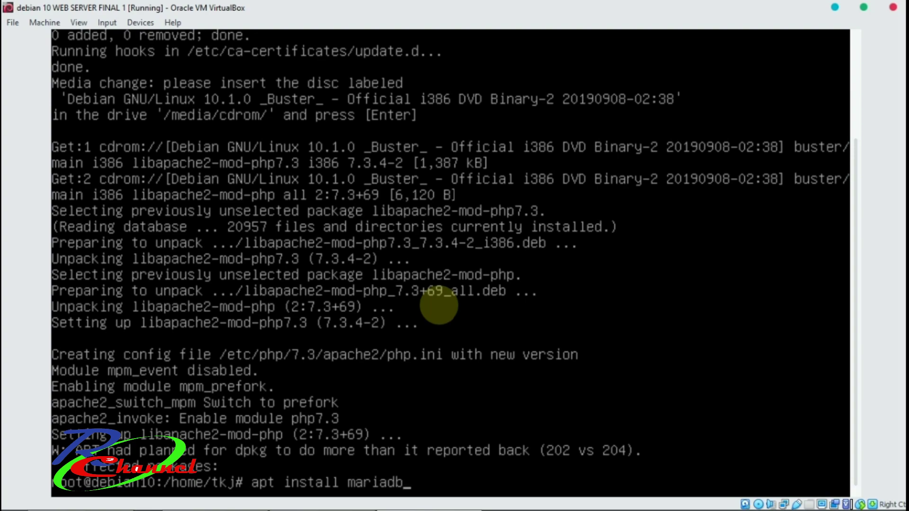
{"action": "type", "text": "-client maria"}
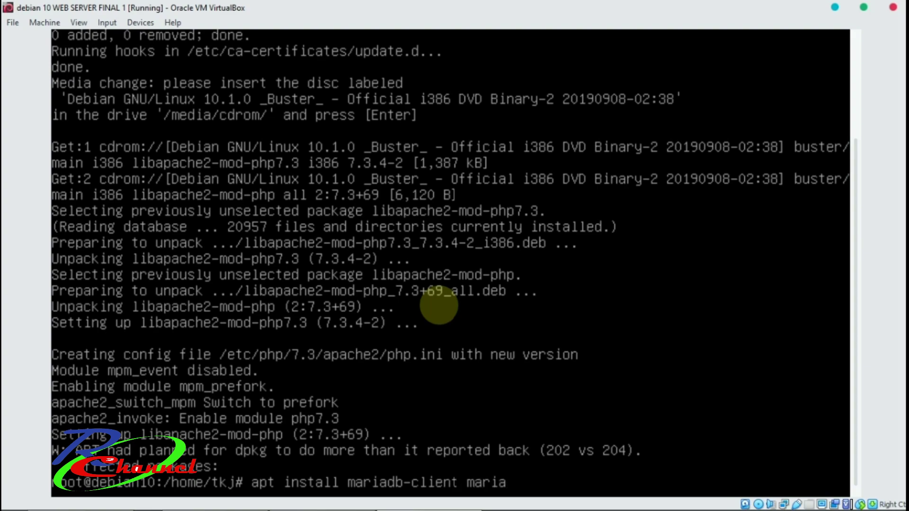
{"action": "type", "text": "db-server"}
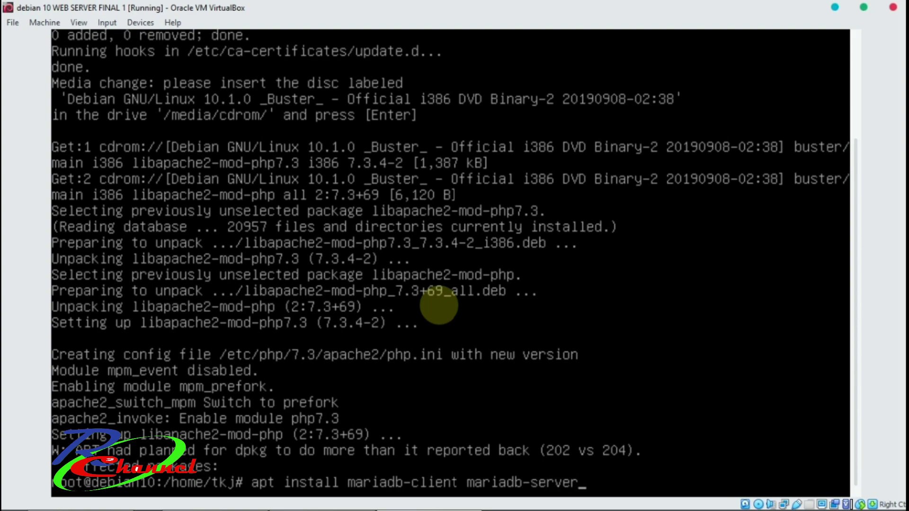
{"action": "key", "text": "Return"}
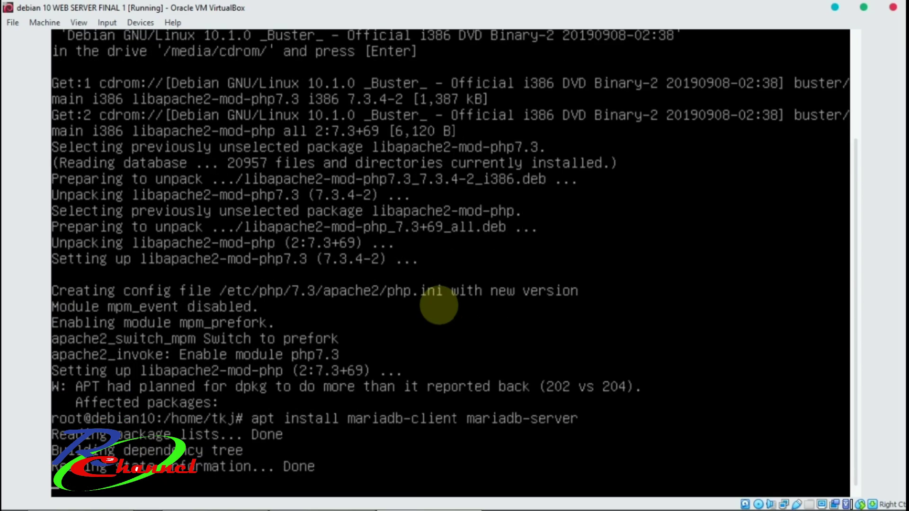
{"action": "type", "text": "y"}
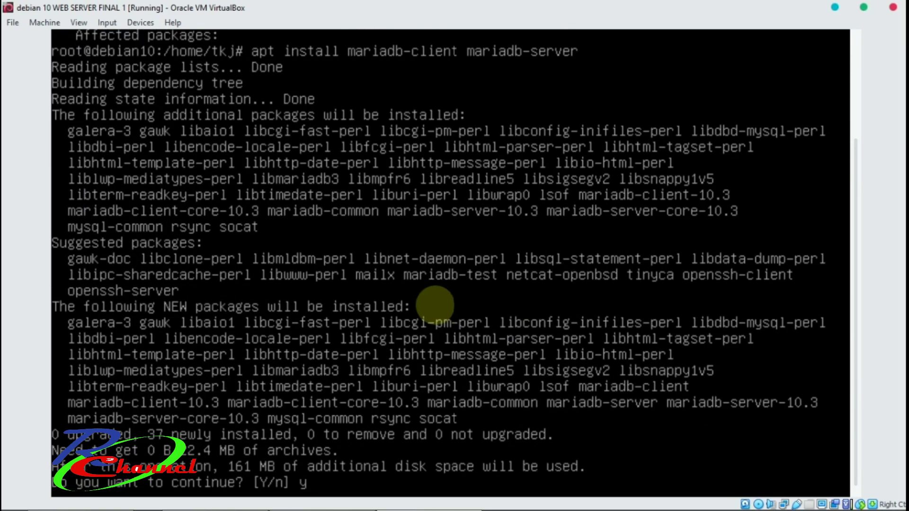
{"action": "key", "text": "Return"}
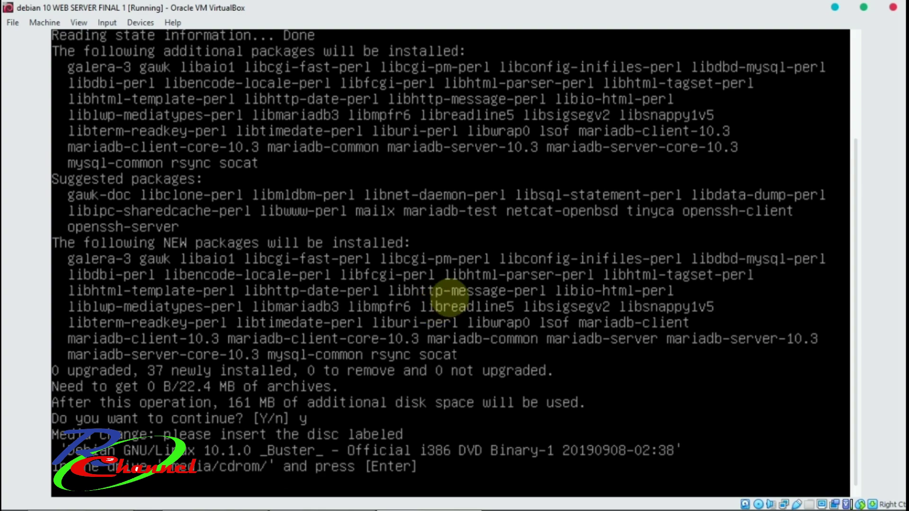
Force-mount the Debian DVD-1 image when apt asks for it and continue.
{"action": "mouse_move", "coordinate": [764, 492]}
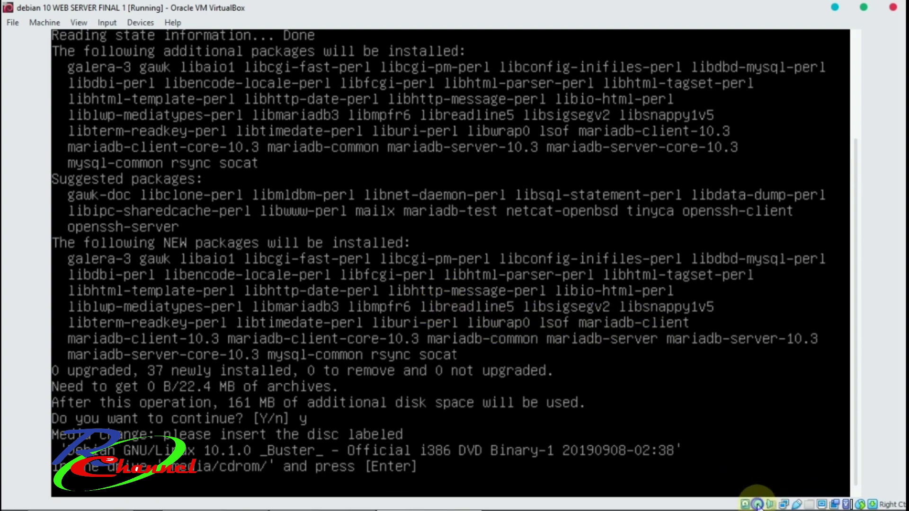
{"action": "left_click", "coordinate": [759, 505]}
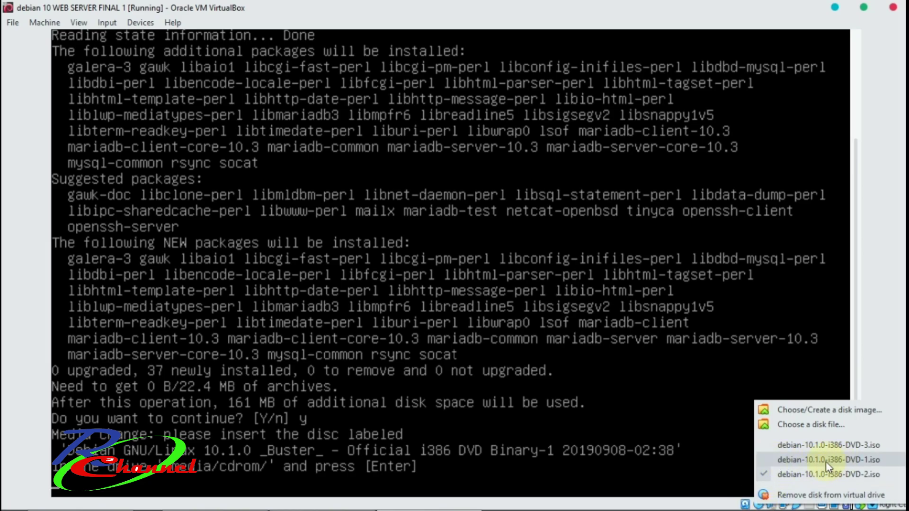
{"action": "left_click", "coordinate": [811, 461]}
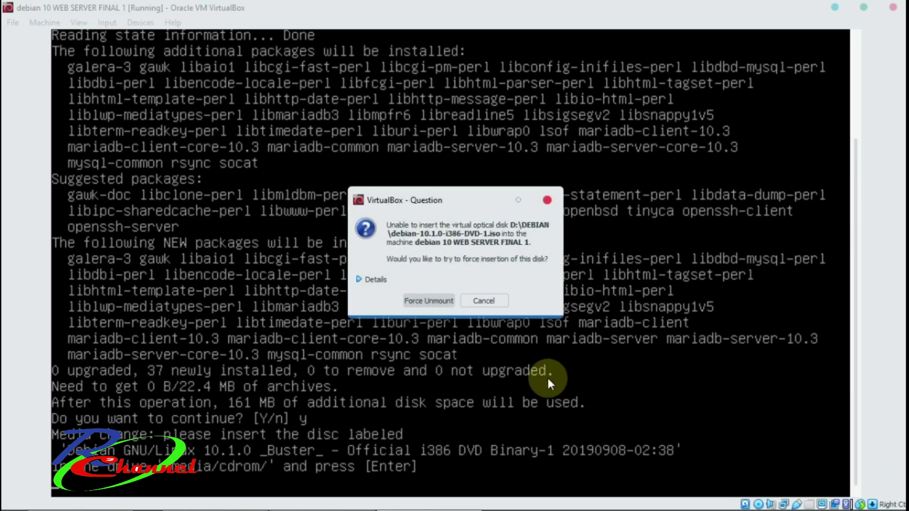
{"action": "left_click", "coordinate": [451, 307]}
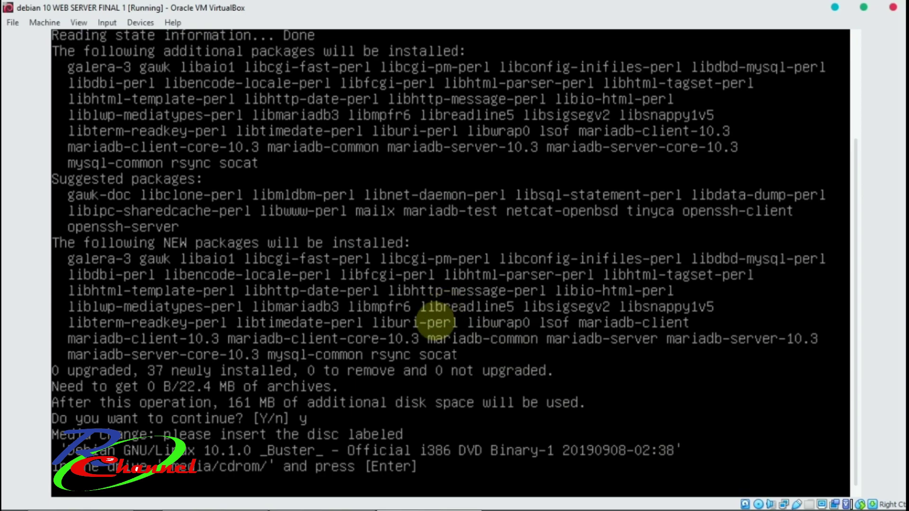
{"action": "key", "text": "Return"}
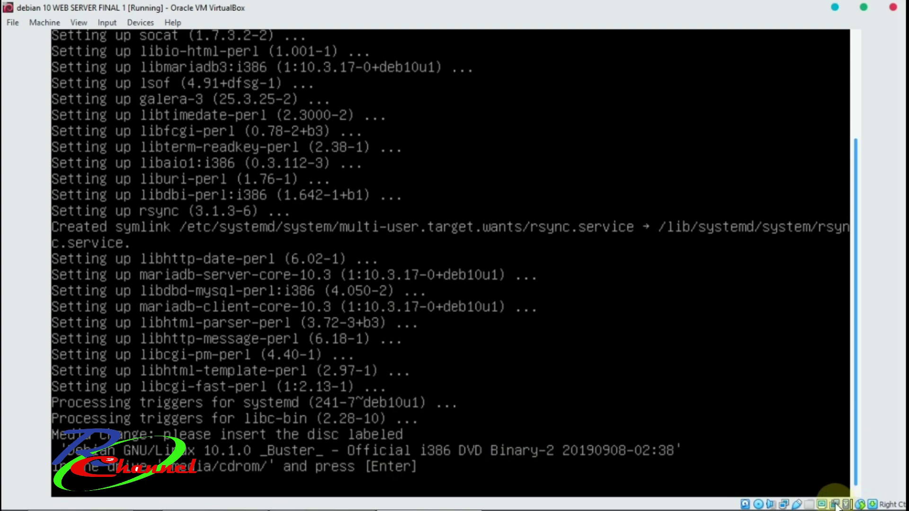
Force-mount the Debian DVD-2 image when requested and continue the MariaDB installation.
{"action": "left_click", "coordinate": [759, 504]}
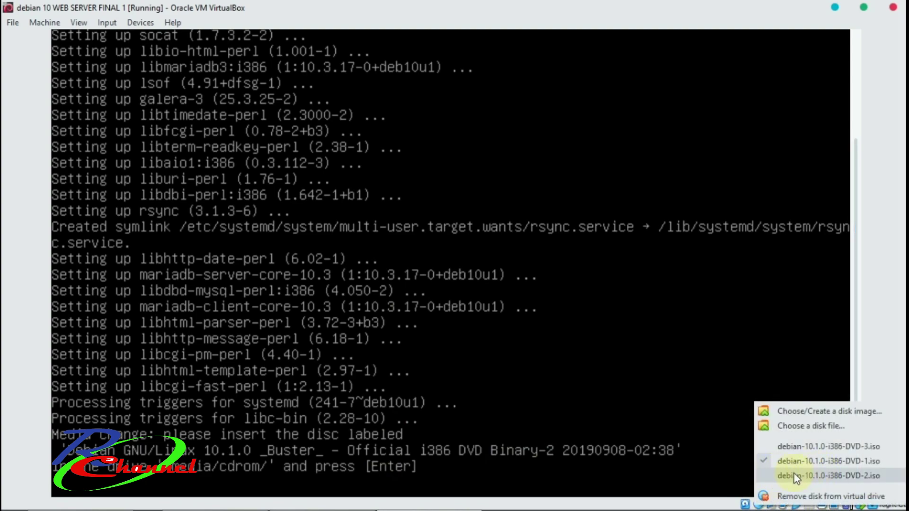
{"action": "left_click", "coordinate": [834, 475]}
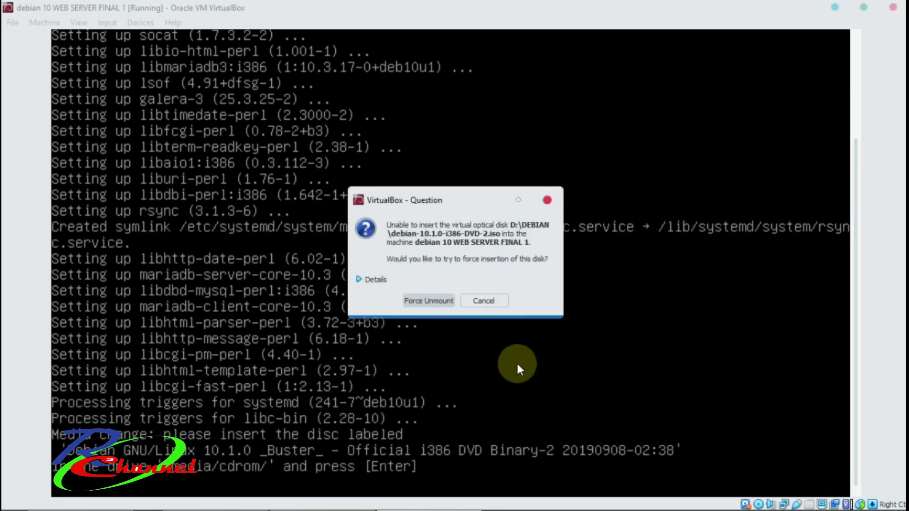
{"action": "left_click", "coordinate": [438, 305]}
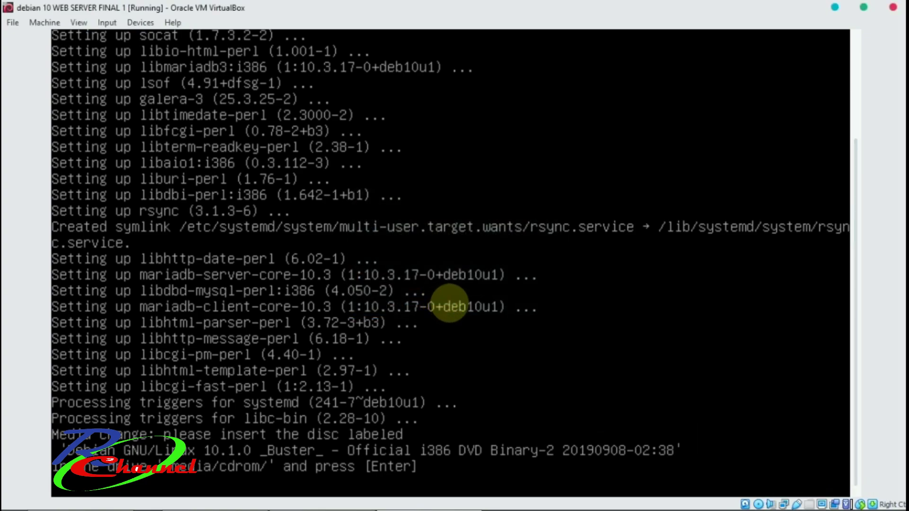
{"action": "key", "text": "Return"}
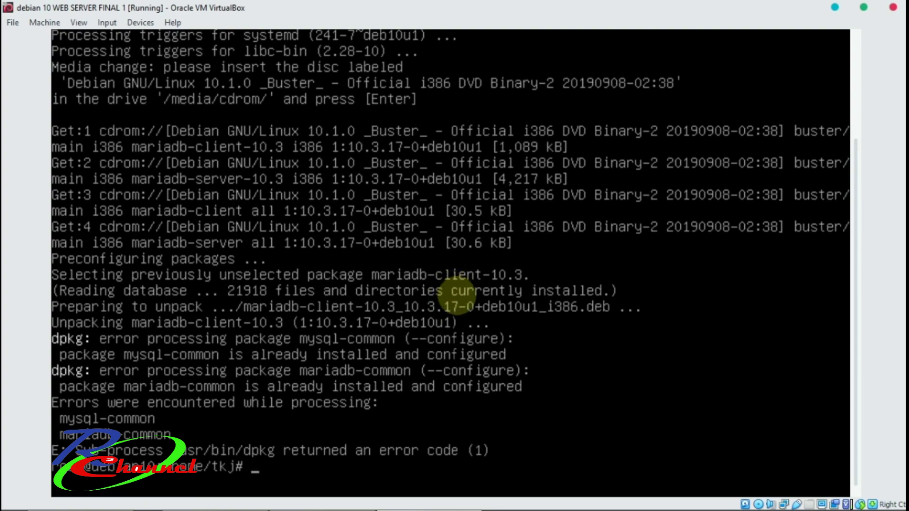
Run apt install php php-mysql and confirm the PHP packages with y.
{"action": "type", "text": "apt install"}
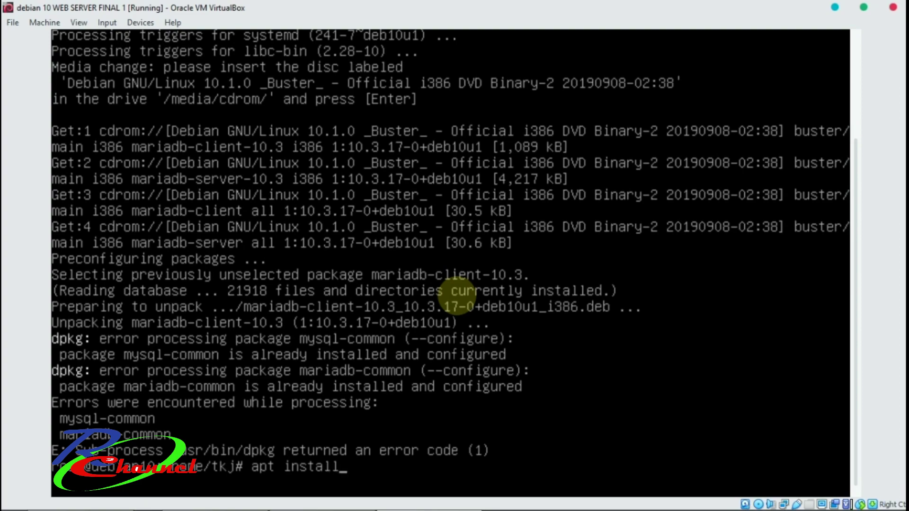
{"action": "type", "text": " php php-mysql"}
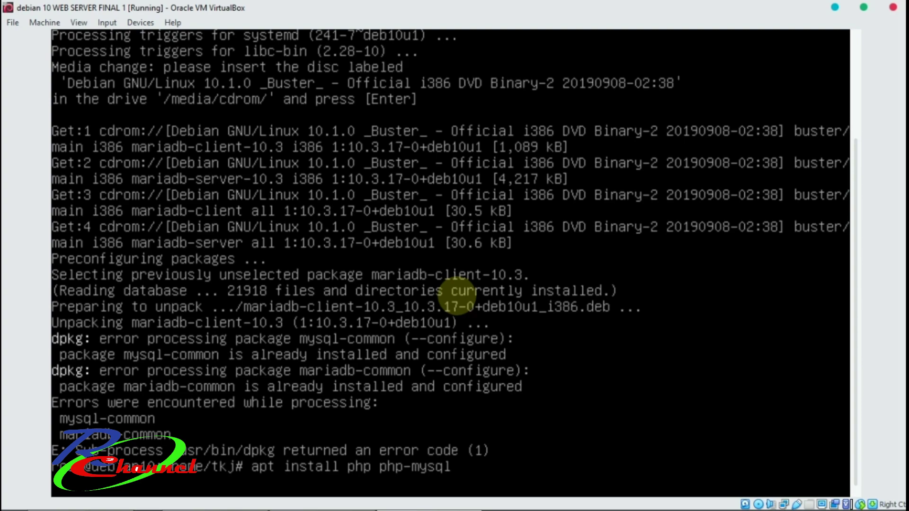
{"action": "key", "text": "Return"}
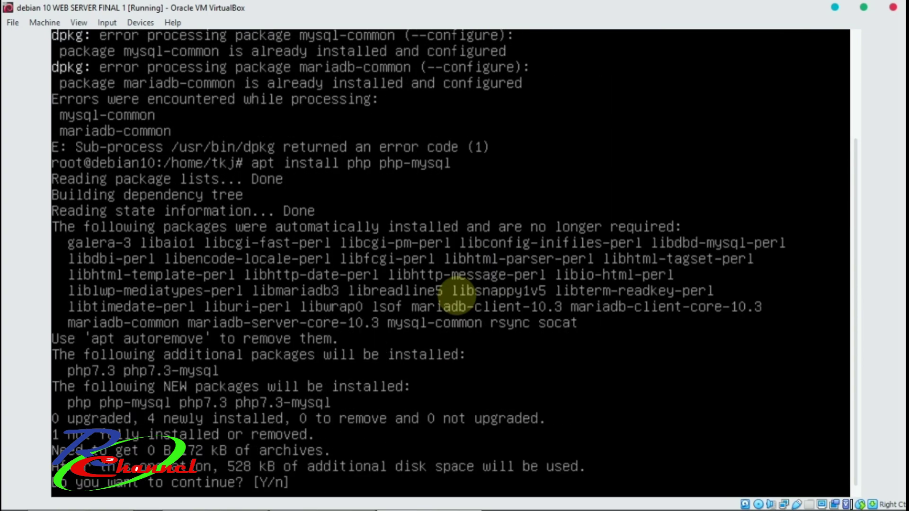
{"action": "type", "text": "y"}
{"action": "key", "text": "Return"}
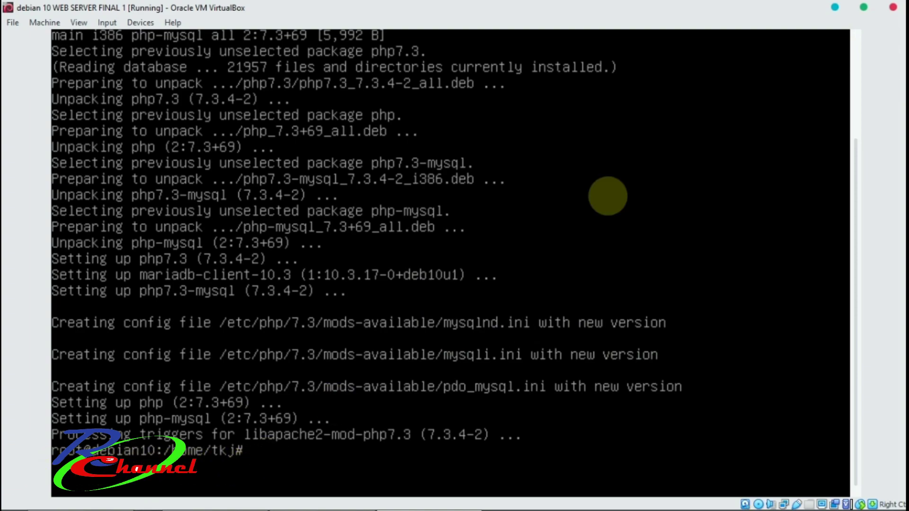
Minimize the VirtualBox windows and open a Command Prompt with cmd from Run.
{"action": "left_click", "coordinate": [837, 8]}
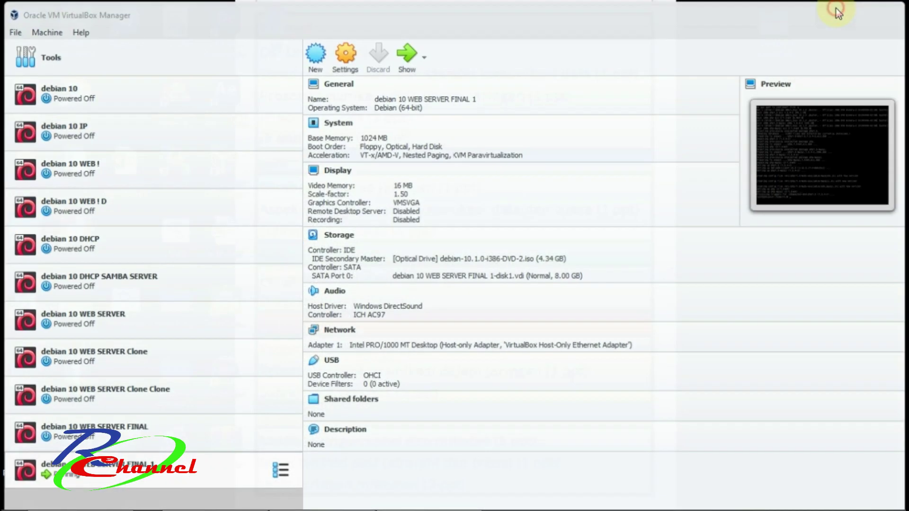
{"action": "left_click", "coordinate": [836, 11]}
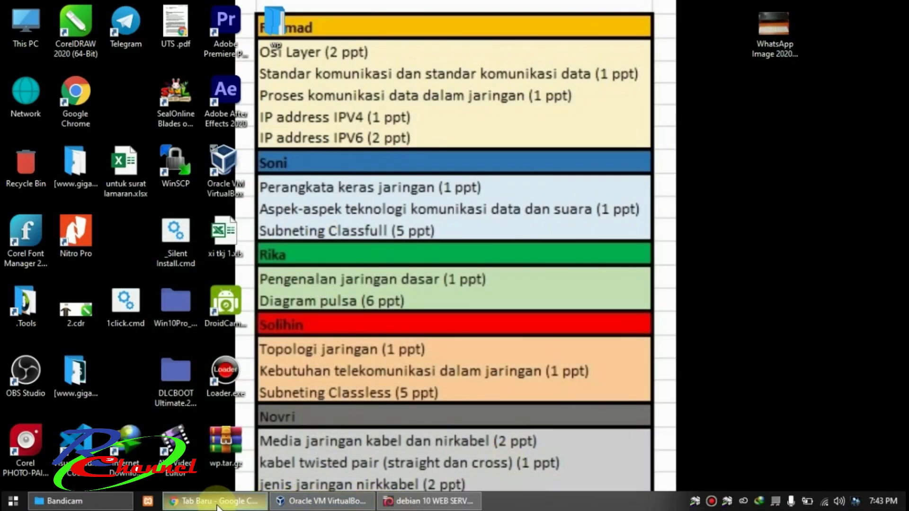
{"action": "left_click", "coordinate": [214, 501]}
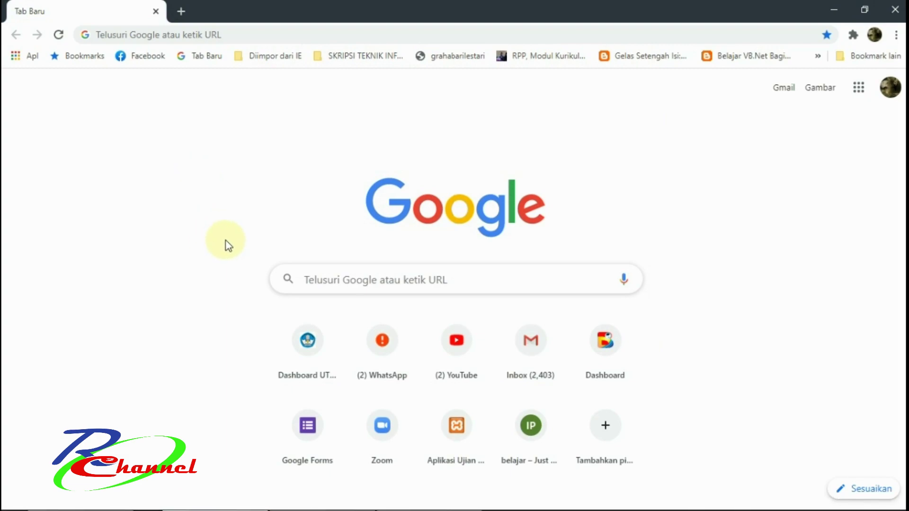
{"action": "key", "text": "super+r"}
{"action": "type", "text": "cmd"}
{"action": "key", "text": "Return"}
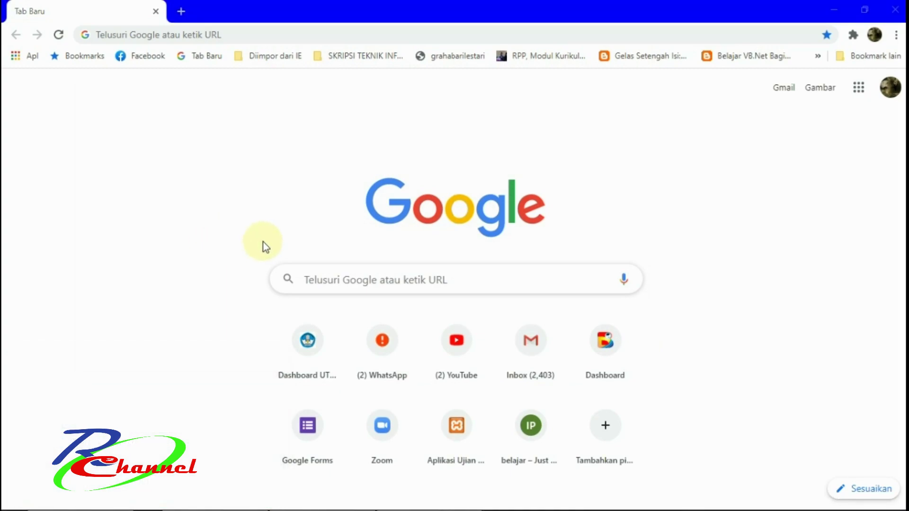
Ping 192.168.56.100, correcting the mistyped 46 to 56 in the address.
{"action": "type", "text": "ng "}
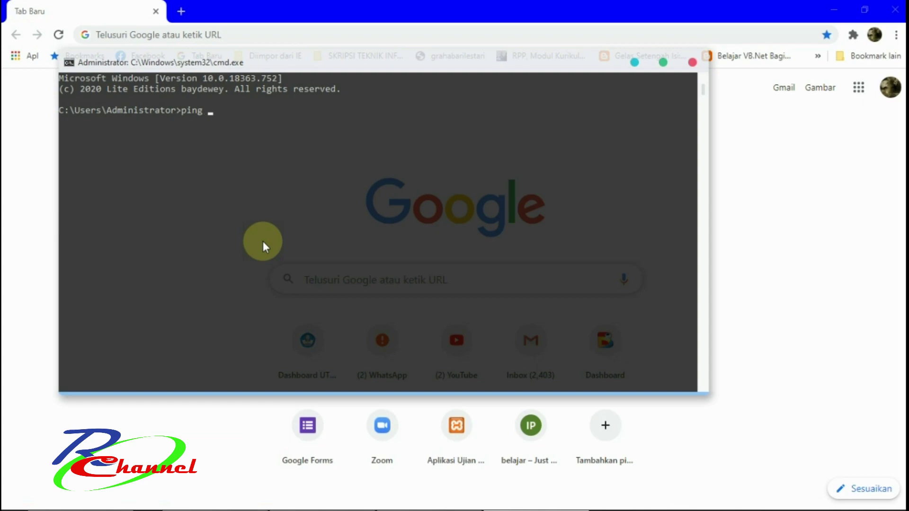
{"action": "type", "text": "192.168.46.100"}
{"action": "key", "text": "Left"}
{"action": "key", "text": "Left"}
{"action": "key", "text": "Left"}
{"action": "key", "text": "Left"}
{"action": "key", "text": "BackSpace"}
{"action": "key", "text": "BackSpace"}
{"action": "type", "text": "56"}
{"action": "key", "text": "Return"}
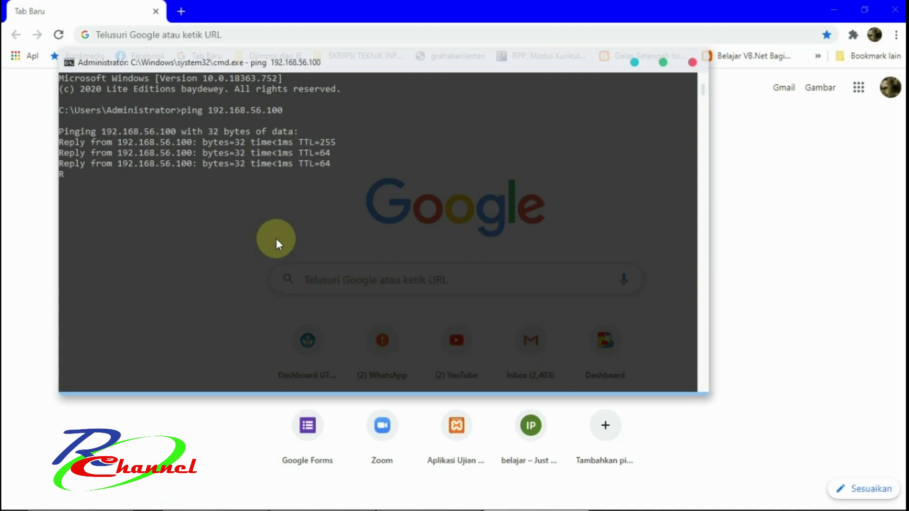
Close the command prompt and load 192.168.56.100 in Chrome, showing the Apache2 Debian Default Page.
{"action": "left_click", "coordinate": [690, 62]}
{"action": "left_click", "coordinate": [488, 34]}
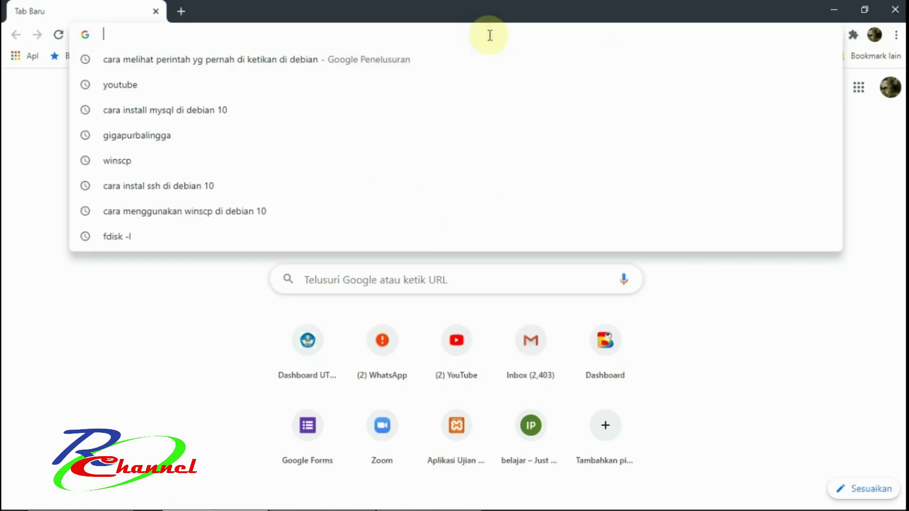
{"action": "type", "text": "192.168.56.100"}
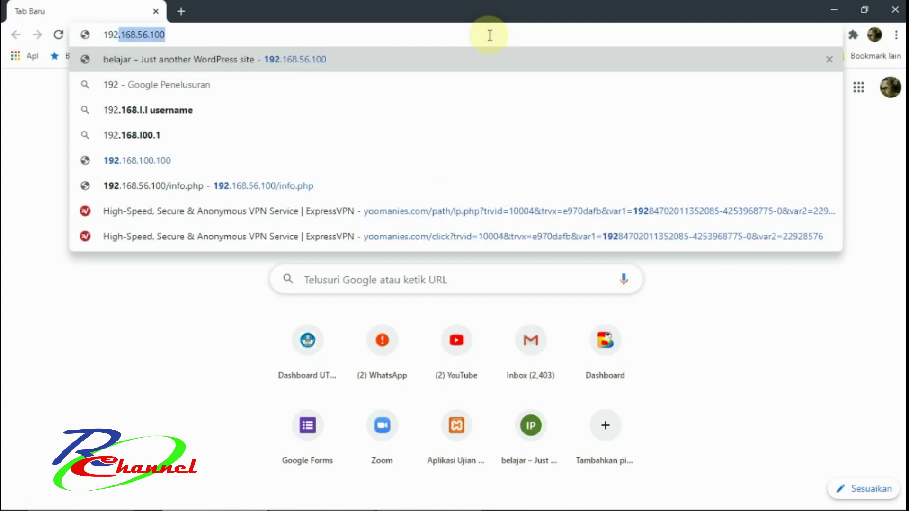
{"action": "key", "text": "Right"}
{"action": "key", "text": "Return"}
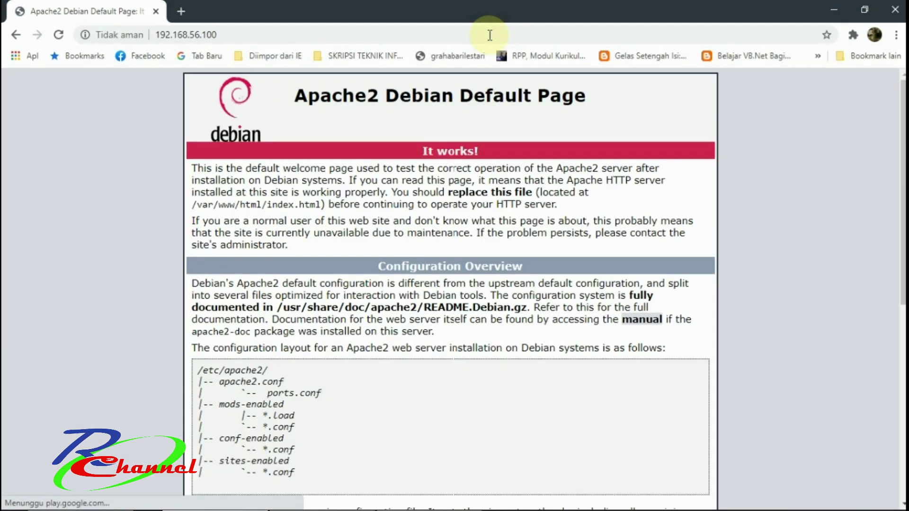
Highlight the It works! banner on the page, then minimize Chrome.
{"action": "left_click", "coordinate": [227, 35]}
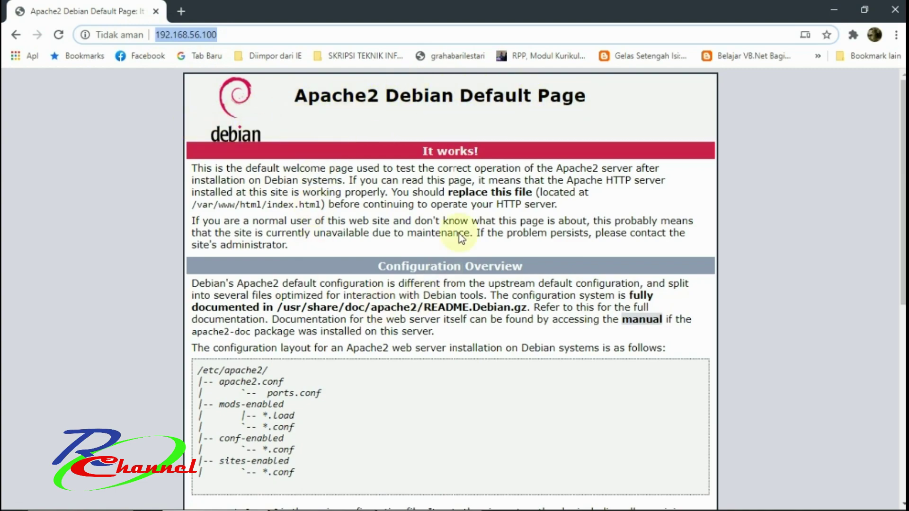
{"action": "left_click", "coordinate": [423, 148]}
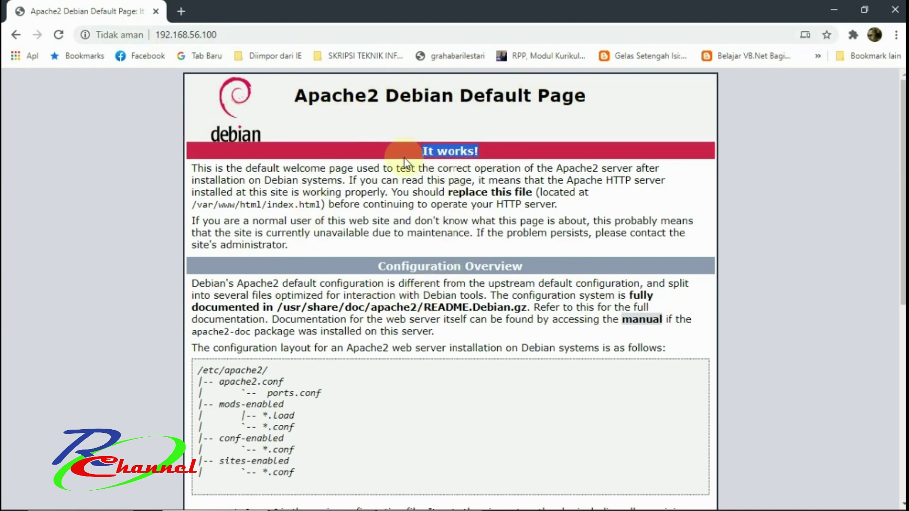
{"action": "left_click_drag", "start_coordinate": [400, 152], "coordinate": [389, 171]}
{"action": "left_click", "coordinate": [829, 8]}
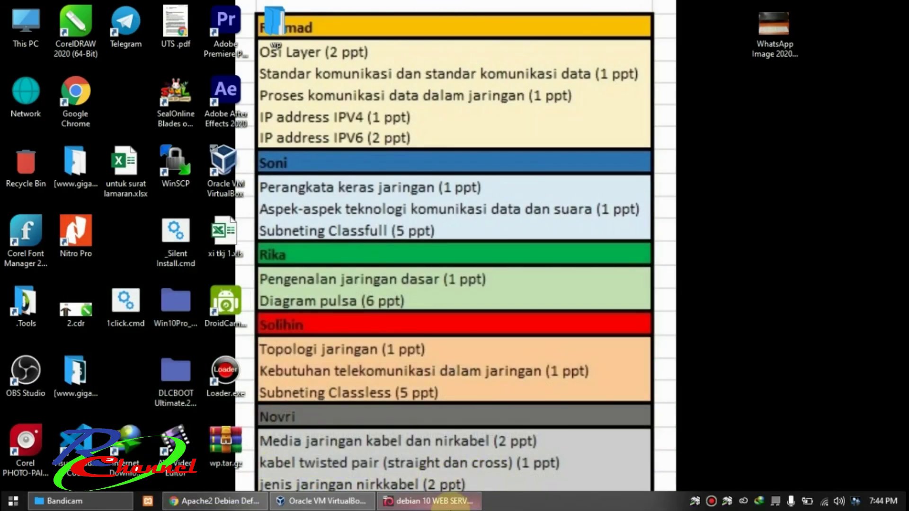
Run mysql -u root -p in the Debian VM (ERROR 2002), then recall apt install mariadb-client mariadb-server.
{"action": "left_click", "coordinate": [443, 502]}
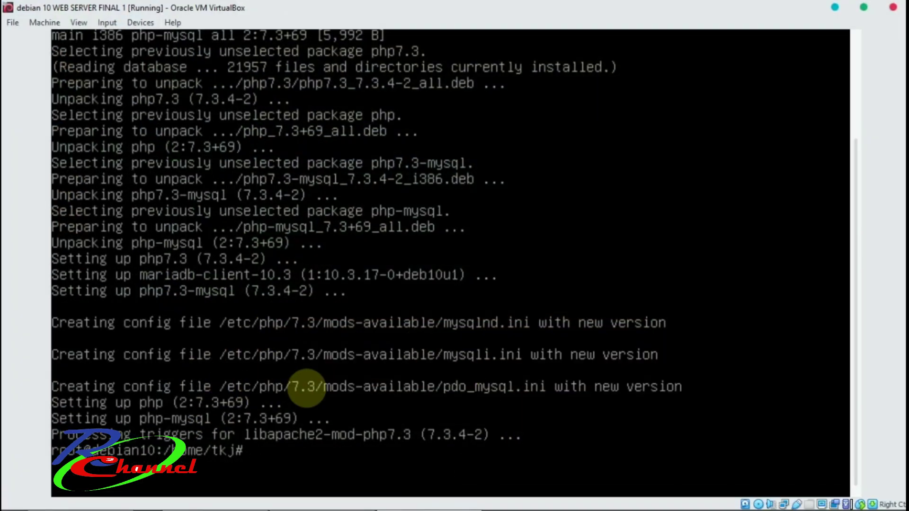
{"action": "type", "text": "mysql -u root "}
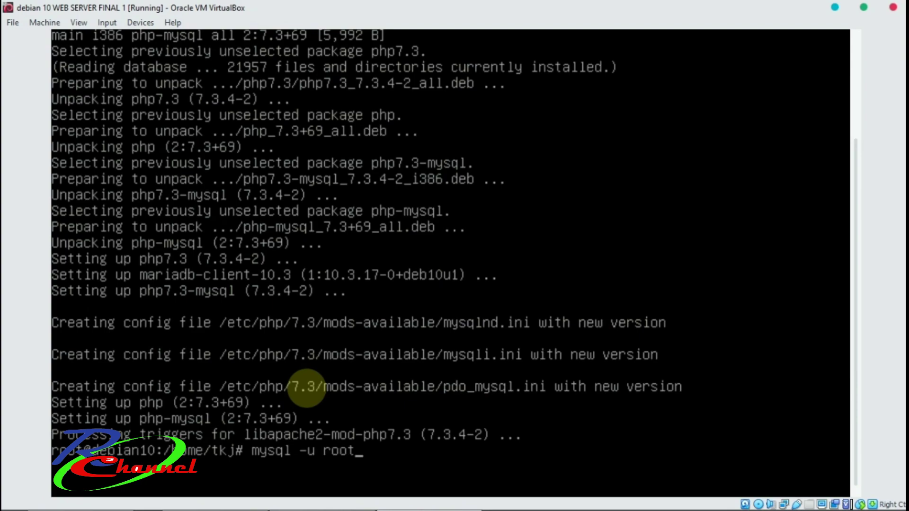
{"action": "type", "text": "-p"}
{"action": "key", "text": "Return"}
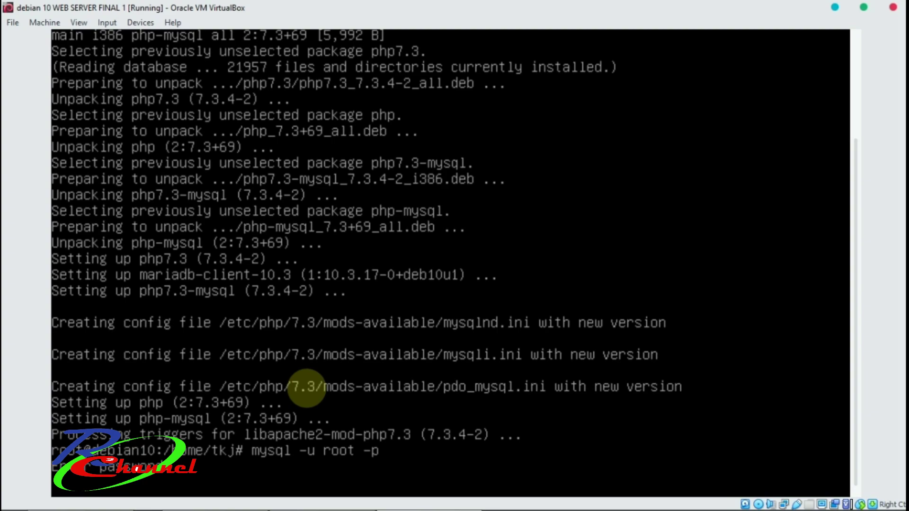
{"action": "key", "text": "Return"}
{"action": "key", "text": "Up"}
{"action": "key", "text": "Up"}
{"action": "key", "text": "Up"}
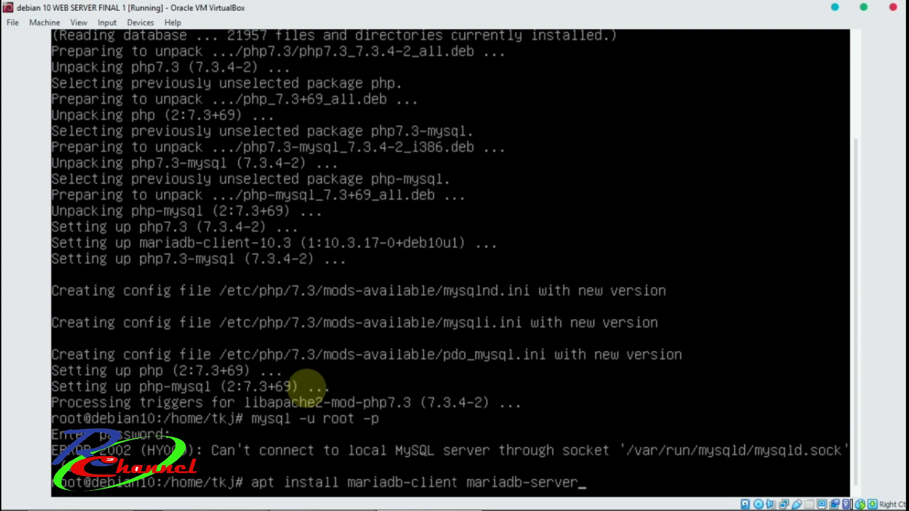
Run apt install mariadb-client mariadb-server, confirm with y, and recall mysql -u root -p afterward.
{"action": "key", "text": "Return"}
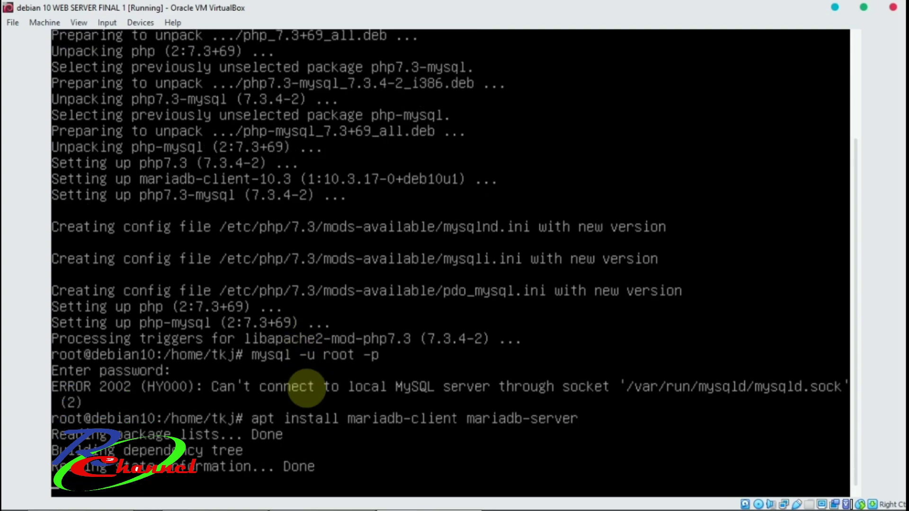
{"action": "type", "text": "y"}
{"action": "key", "text": "Return"}
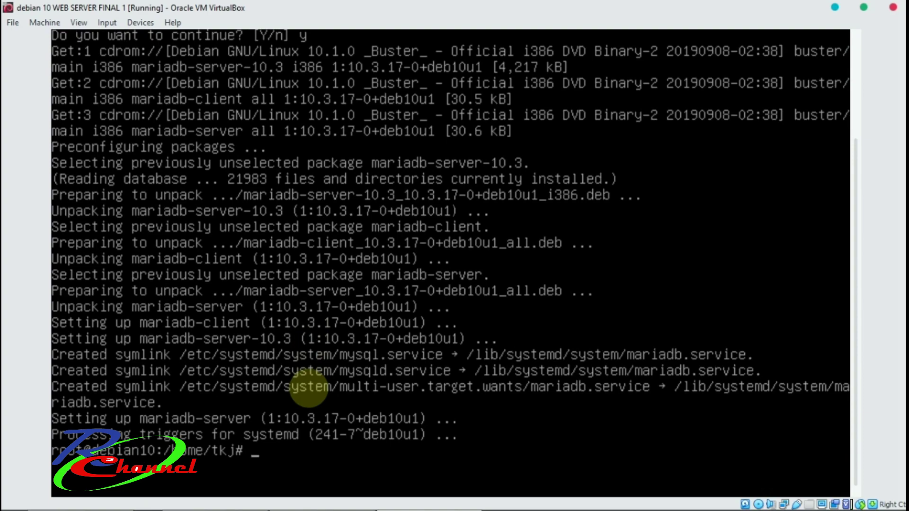
{"action": "key", "text": "Up"}
{"action": "key", "text": "Up"}
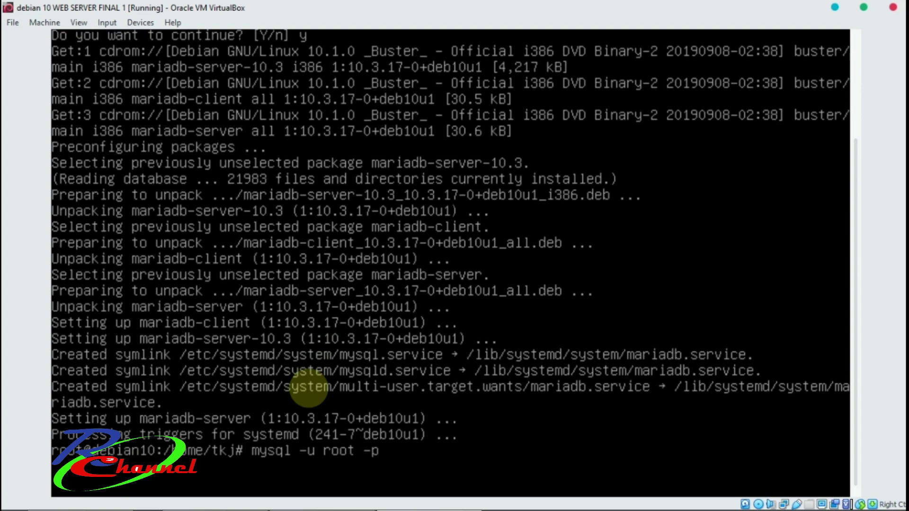
Log into MariaDB as root and run create database wordpress; getting Query OK.
{"action": "key", "text": "Return"}
{"action": "key", "text": "Return"}
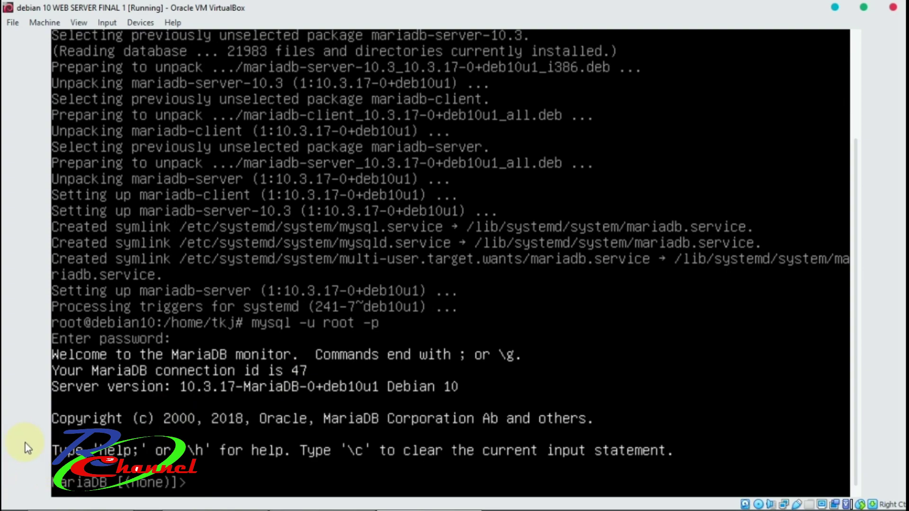
{"action": "type", "text": "create databaaa"}
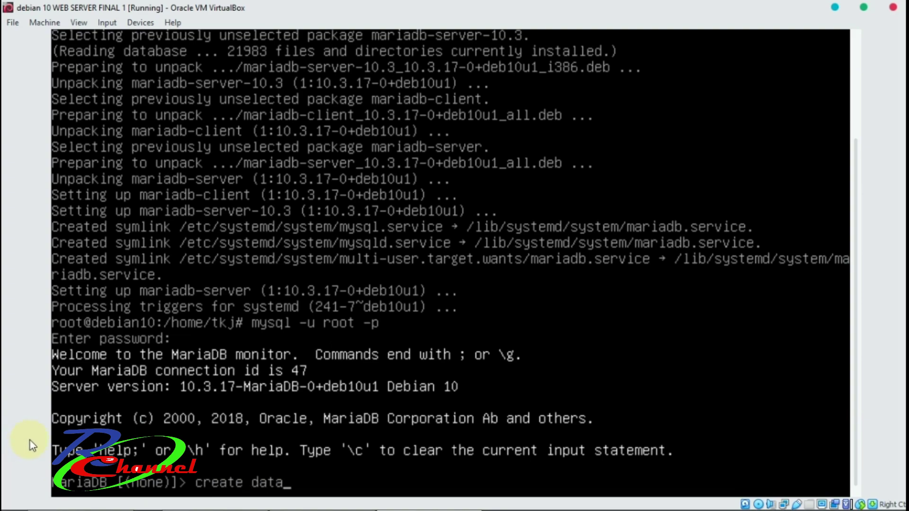
{"action": "key", "text": "BackSpace"}
{"action": "key", "text": "BackSpace"}
{"action": "type", "text": "se word"}
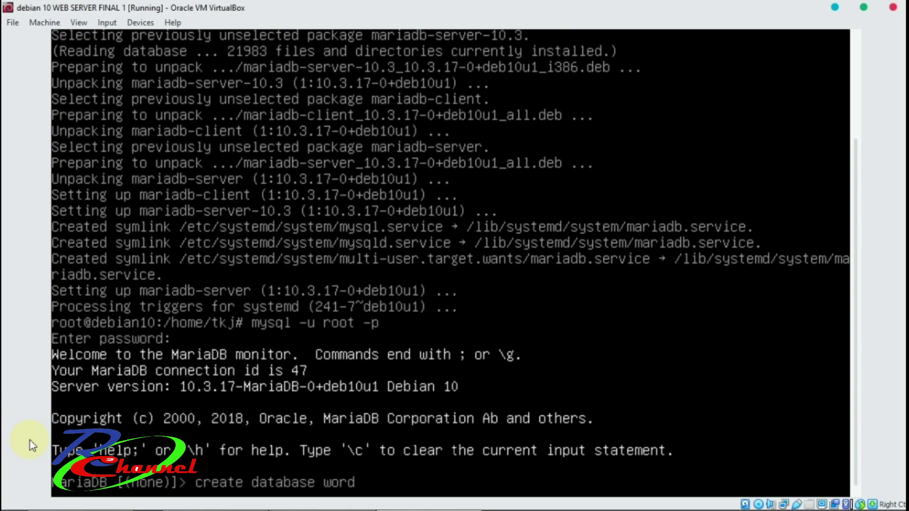
{"action": "type", "text": "press;"}
{"action": "key", "text": "Return"}
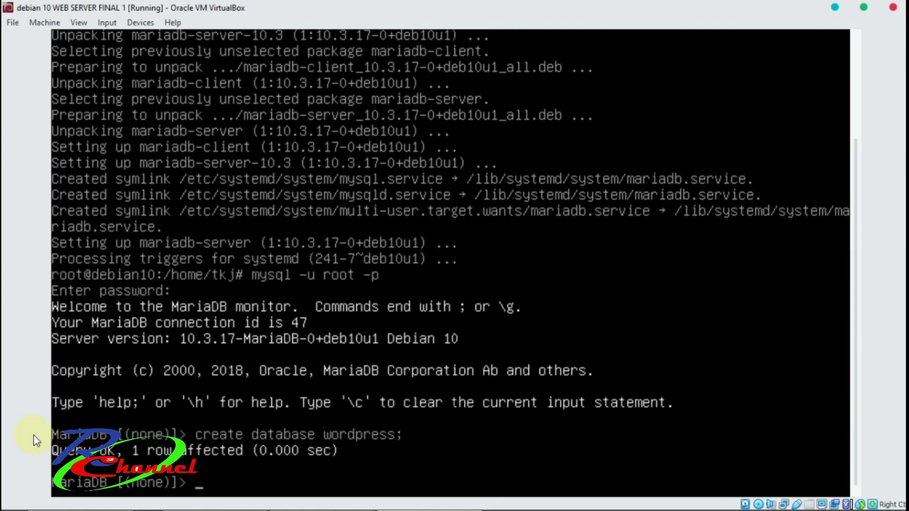
Create a localhost database user identified by its password.
{"action": "type", "text": "create user"}
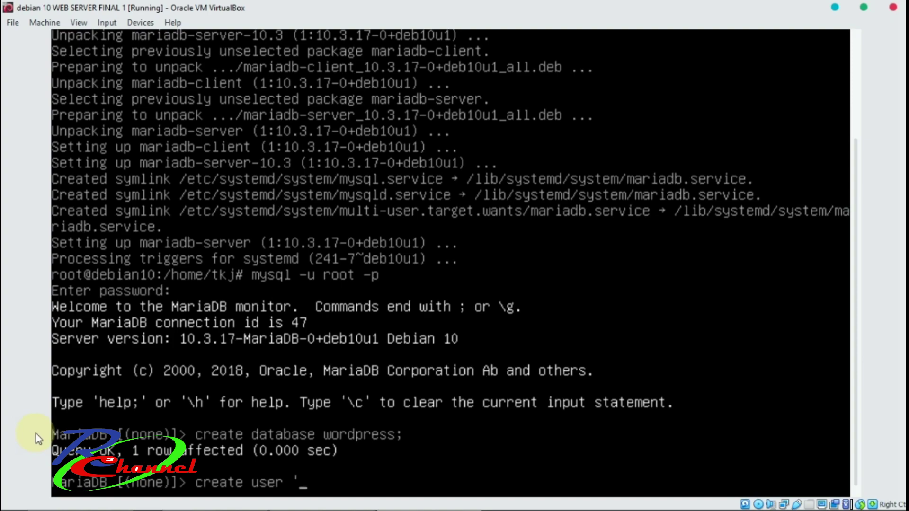
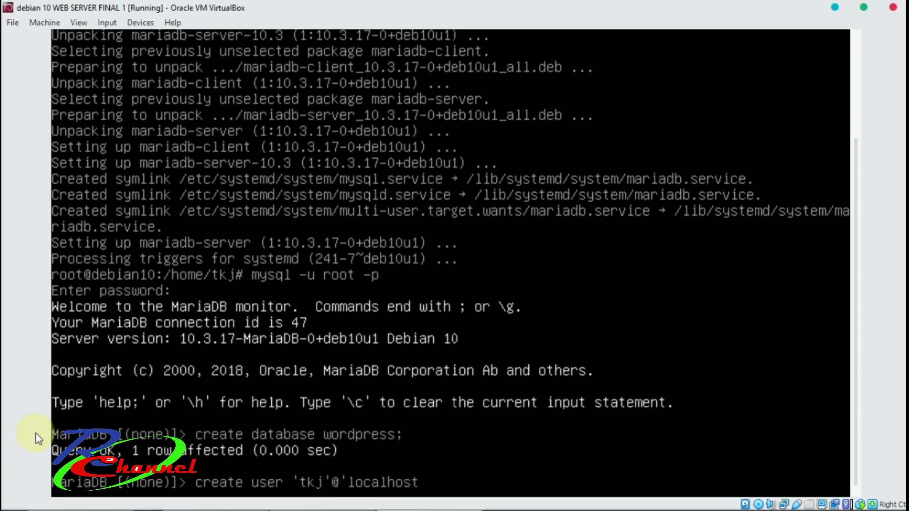
{"action": "type", "text": "'identified"}
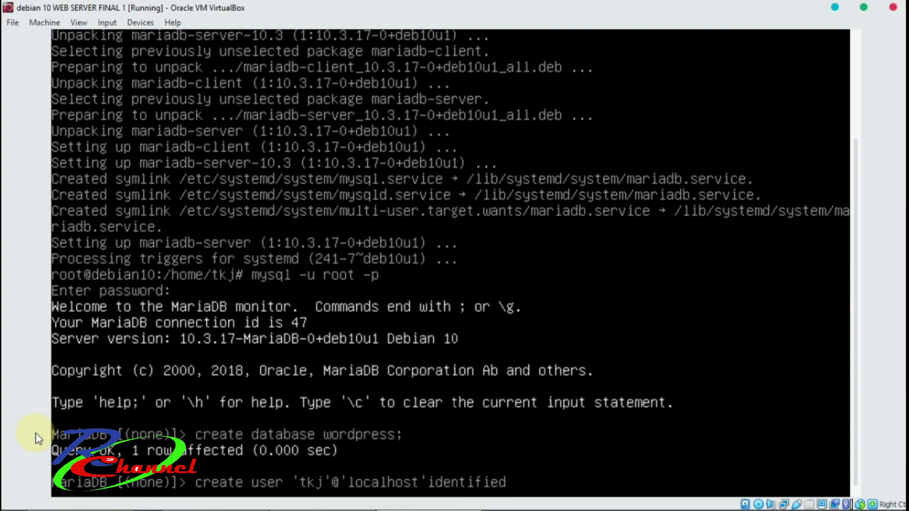
{"action": "type", "text": " by"}
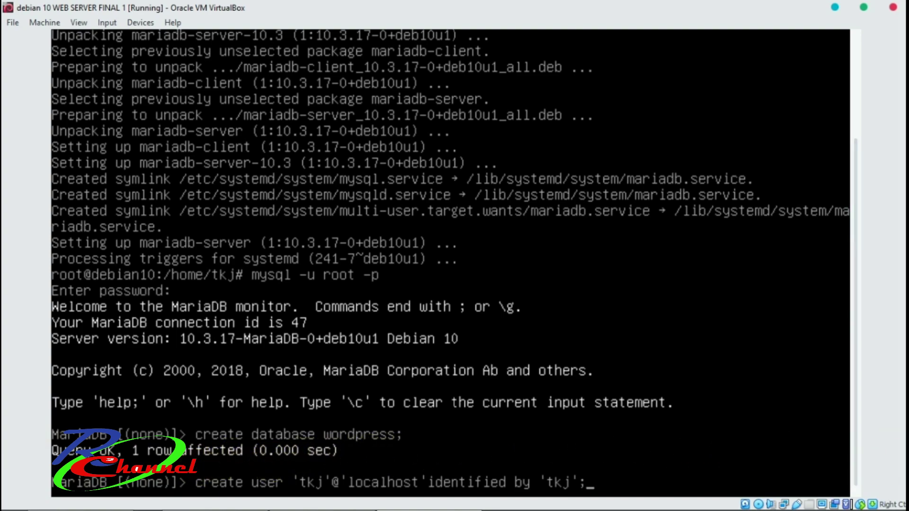
{"action": "key", "text": "Return"}
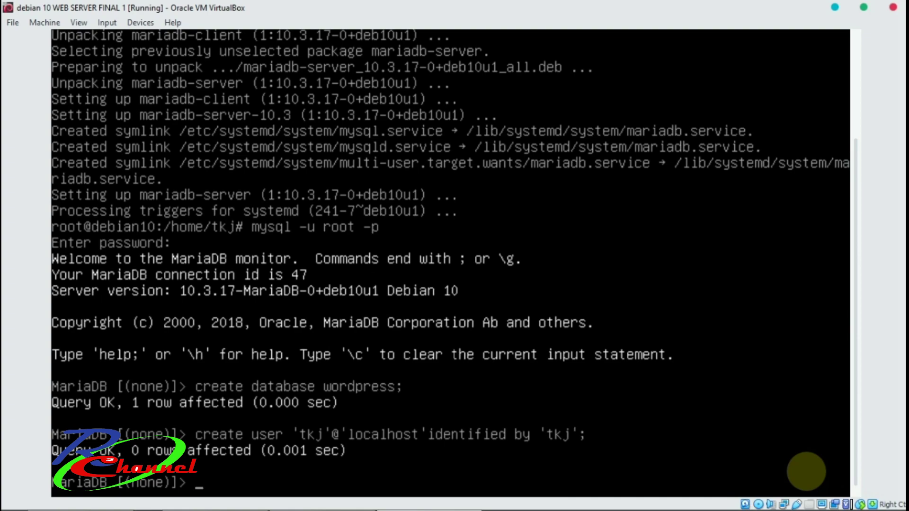
Grant that user all privileges on wordpress.* at localhost.
{"action": "type", "text": "grant all"}
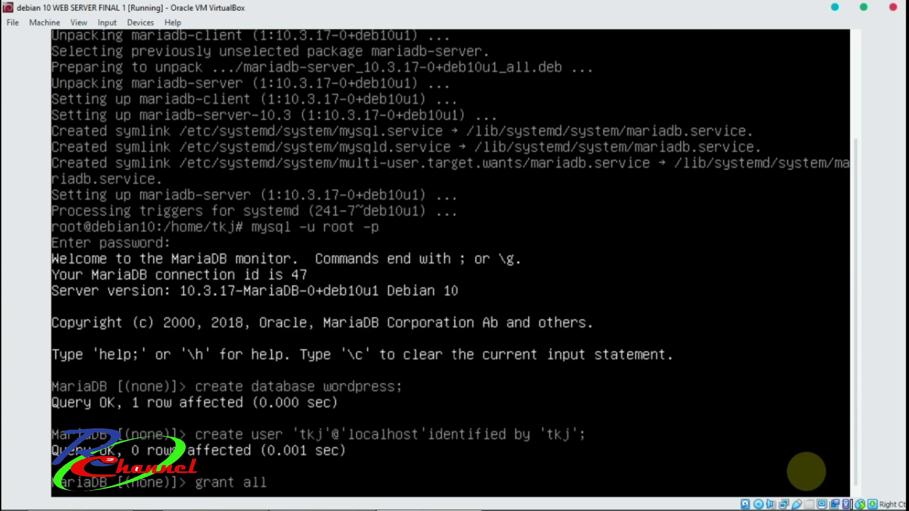
{"action": "type", "text": " on wordp"}
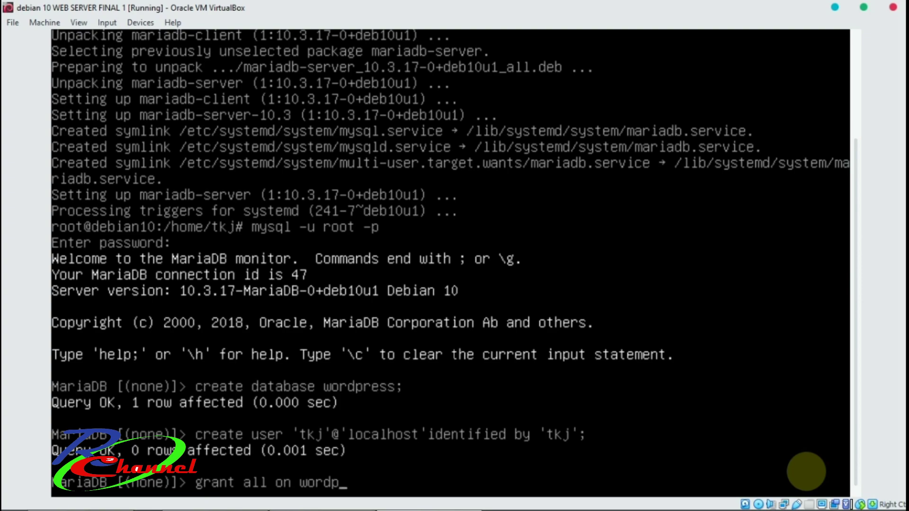
{"action": "type", "text": "ress"}
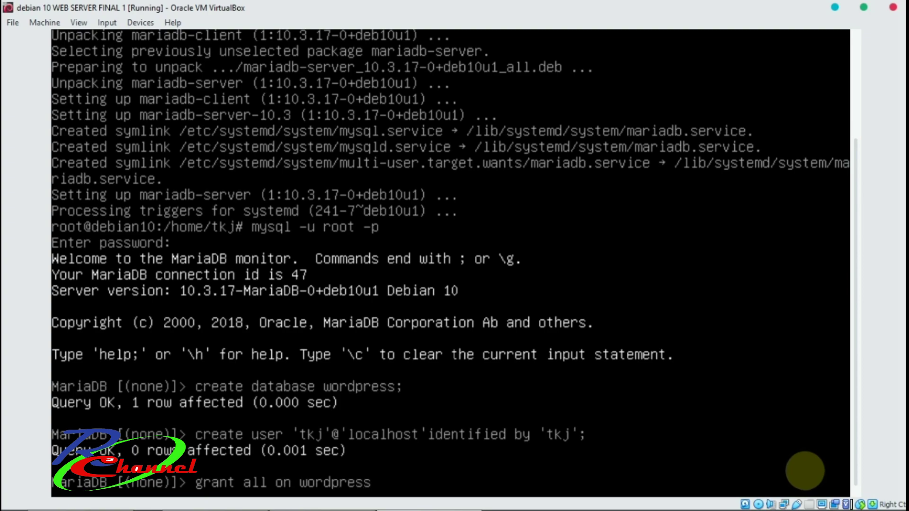
{"action": "type", "text": ".* to 'tkj"}
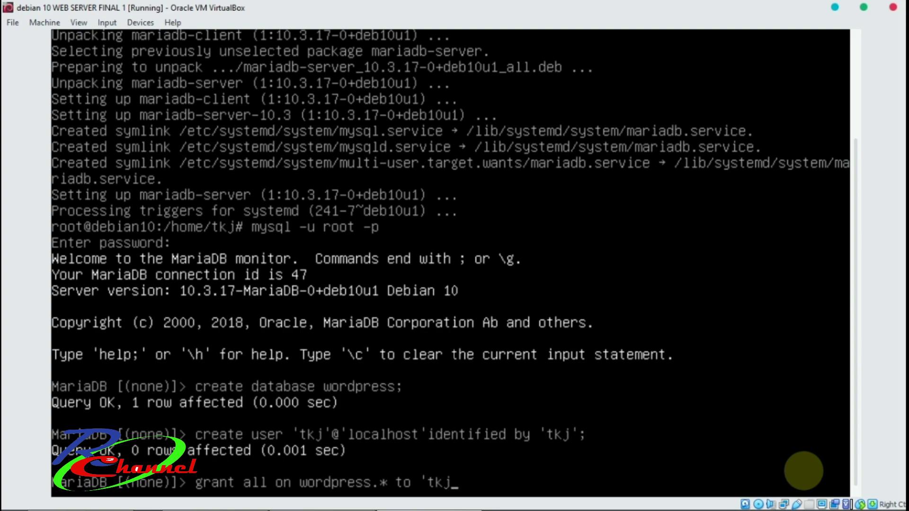
{"action": "type", "text": "'@'localhost"}
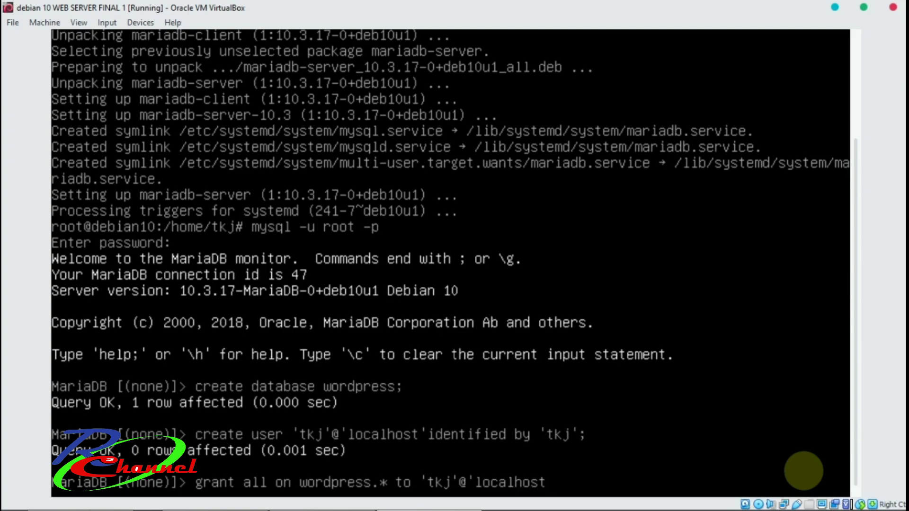
{"action": "key", "text": "BackSpace"}
{"action": "type", "text": "t"}
{"action": "key", "text": "Return"}
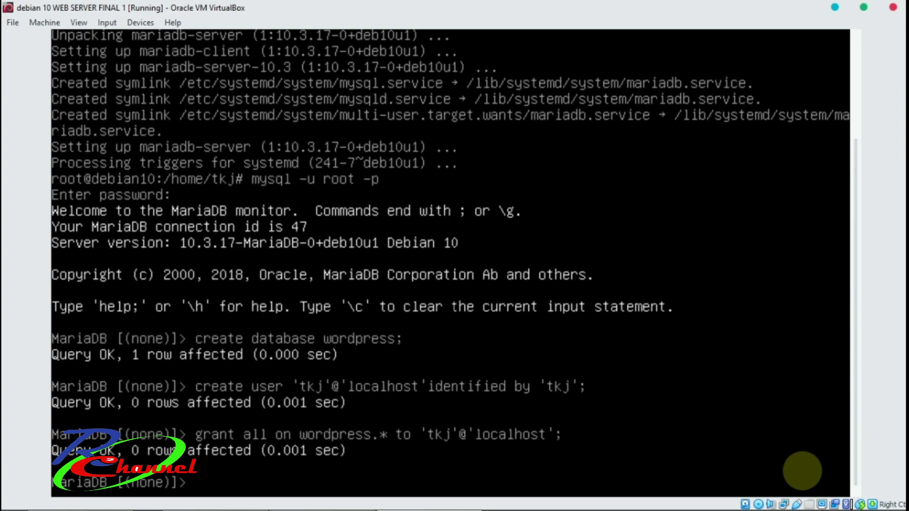
Run flush privileges; and exit the MariaDB monitor to the root shell.
{"action": "type", "text": "flush privilage"}
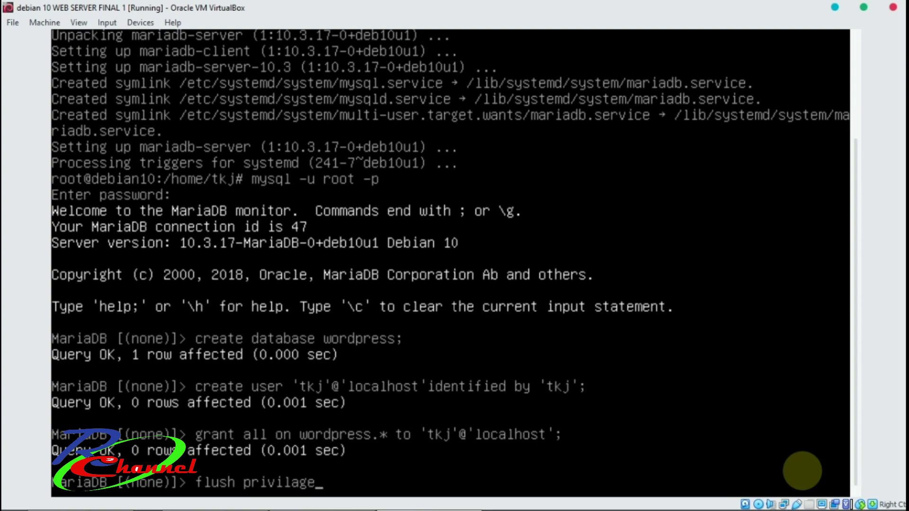
{"action": "type", "text": "s"}
{"action": "key", "text": "BackSpace"}
{"action": "type", "text": "es;"}
{"action": "key", "text": "Return"}
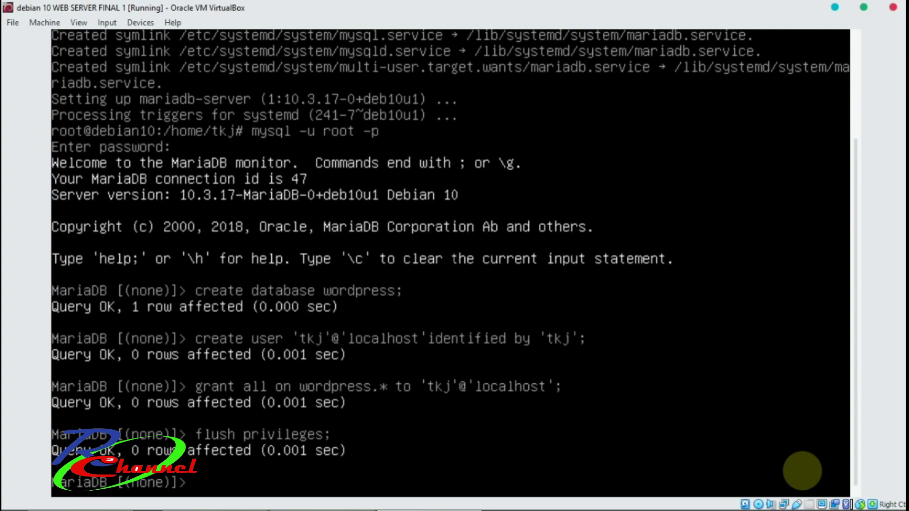
{"action": "type", "text": "exit"}
{"action": "key", "text": "Return"}
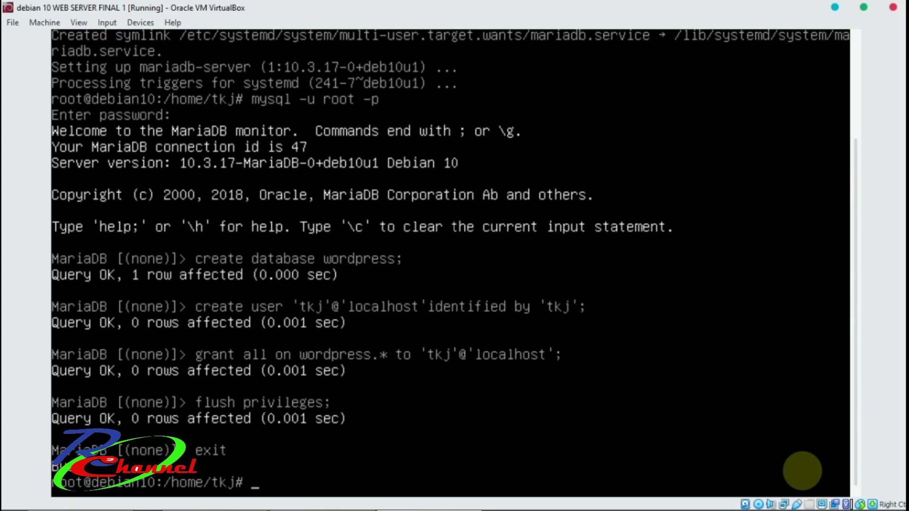
Run apt install openssh-server and confirm the installation with y.
{"action": "type", "text": "apt install"}
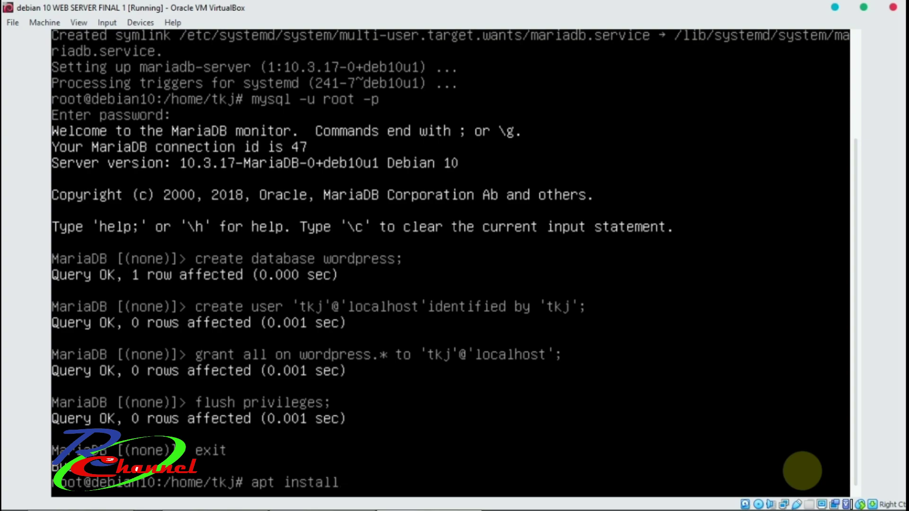
{"action": "type", "text": " openssh"}
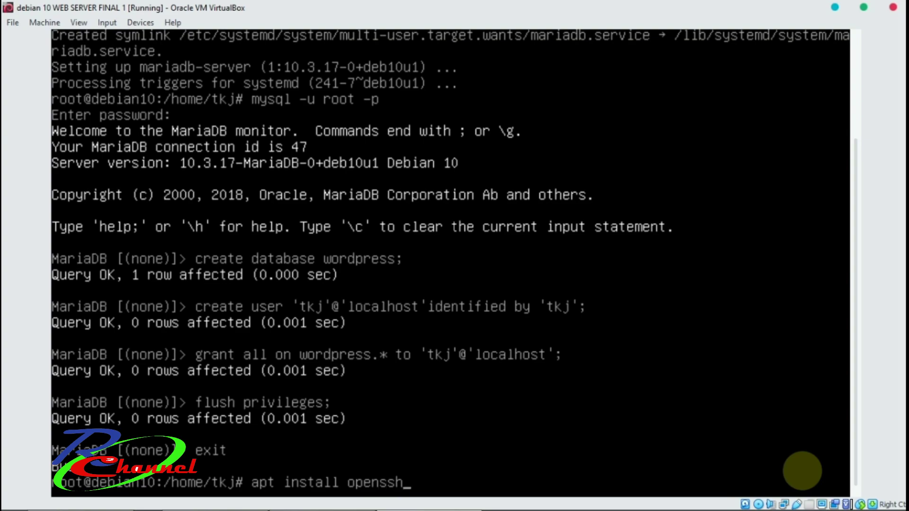
{"action": "type", "text": "-server"}
{"action": "key", "text": "Return"}
{"action": "type", "text": "y"}
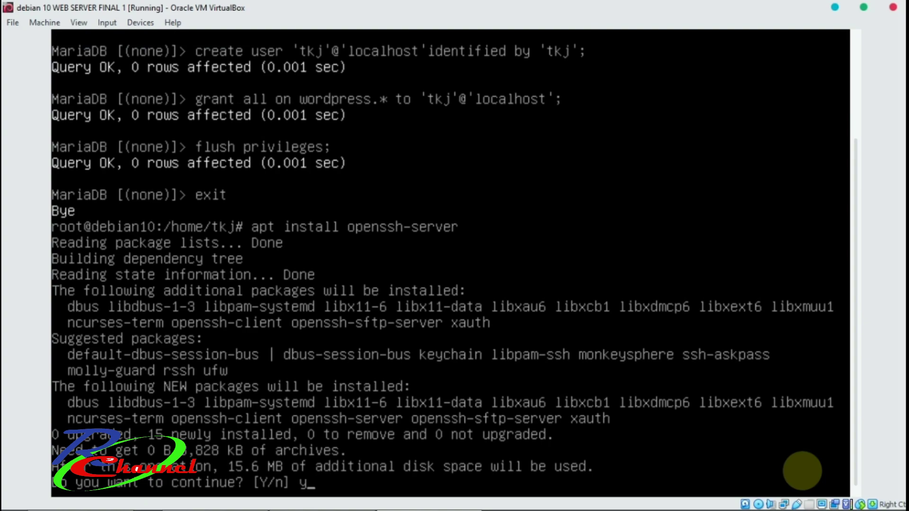
{"action": "key", "text": "Return"}
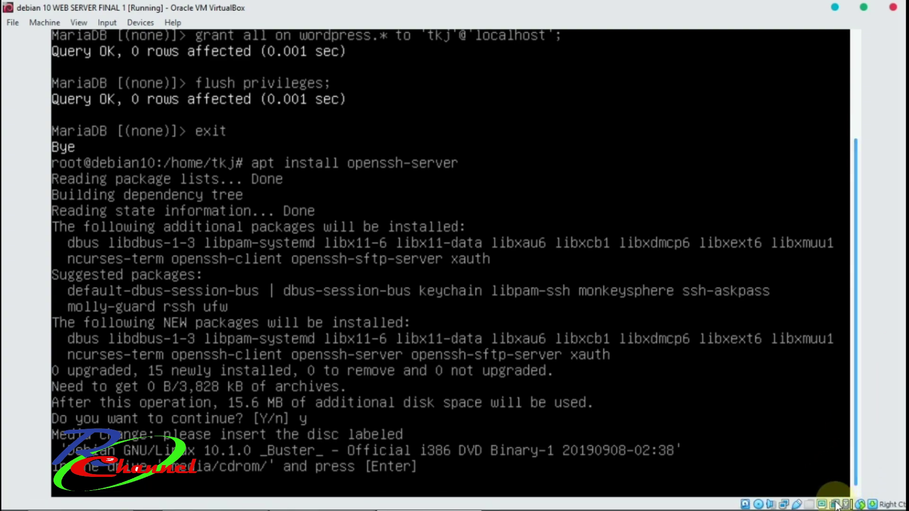
Insert debian-10.1.0-i386-DVD-1.iso into the VM's optical drive with Force Unmount and continue installing.
{"action": "left_click", "coordinate": [758, 504]}
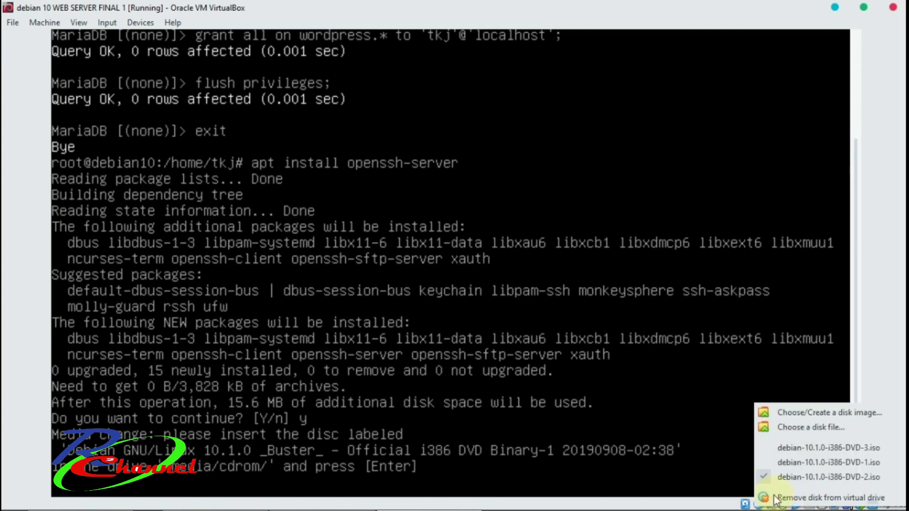
{"action": "left_click", "coordinate": [870, 465]}
{"action": "left_click", "coordinate": [438, 301]}
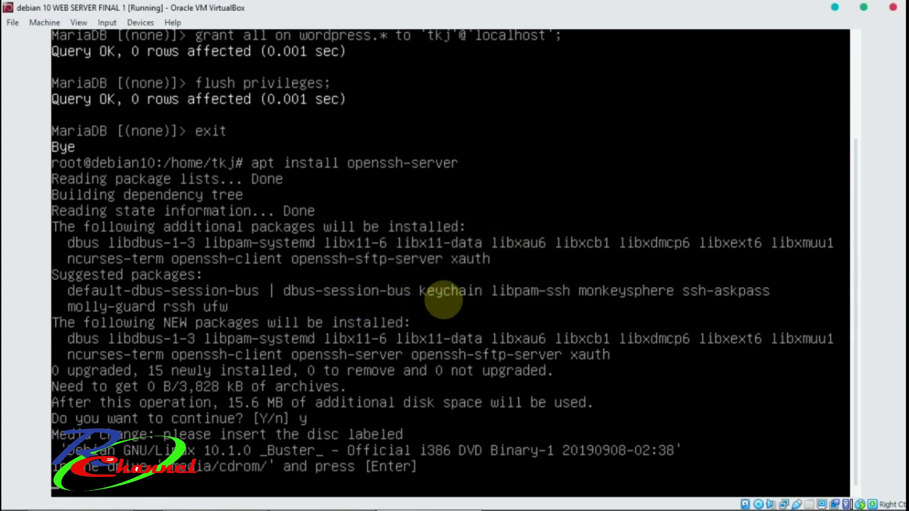
{"action": "key", "text": "Return"}
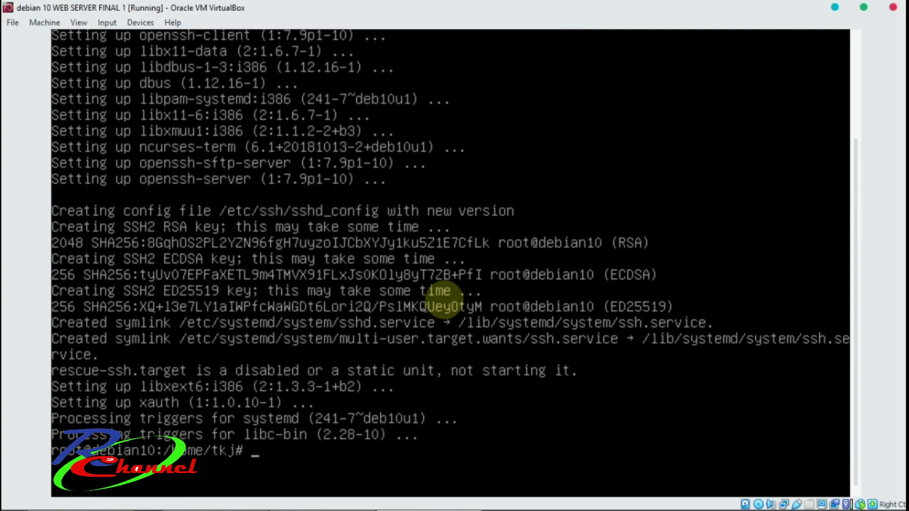
Open /etc/ssh/sshd_config in nano and uncomment the Port 22 line.
{"action": "type", "text": "nano /etc/"}
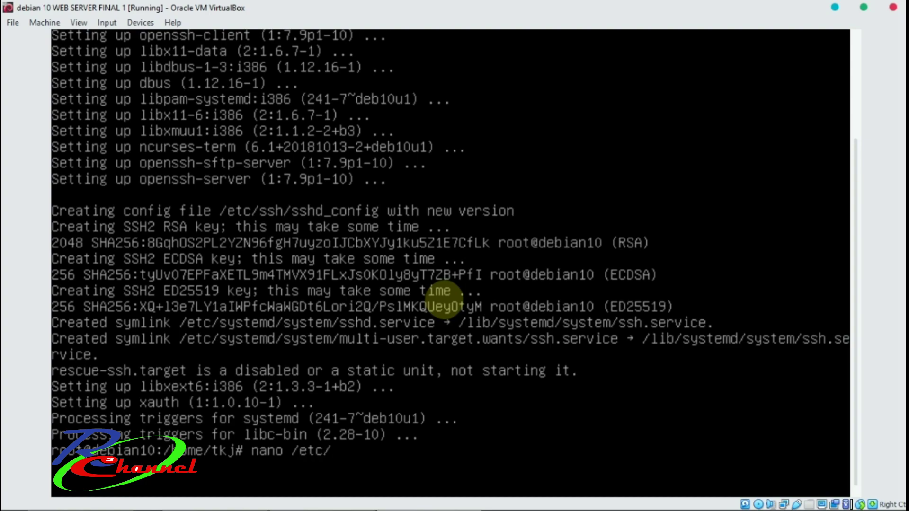
{"action": "type", "text": "ssh/sshd"}
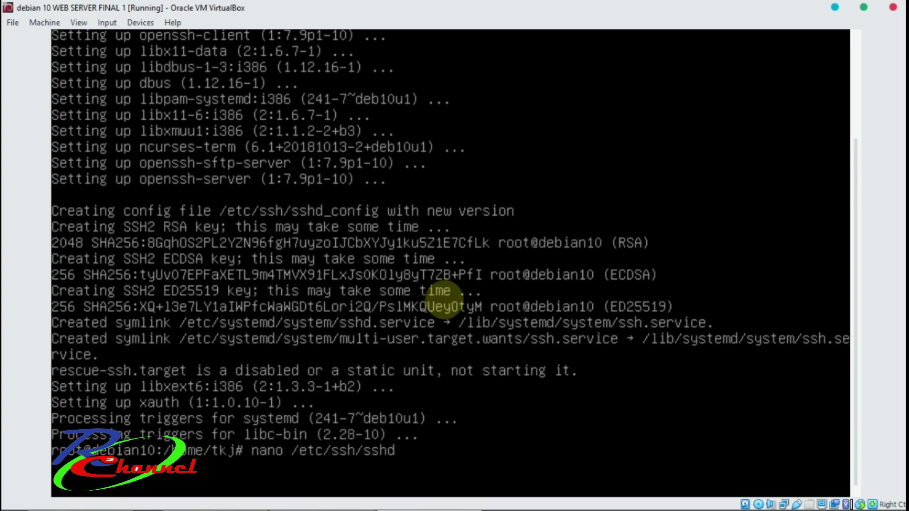
{"action": "type", "text": "_config"}
{"action": "key", "text": "Return"}
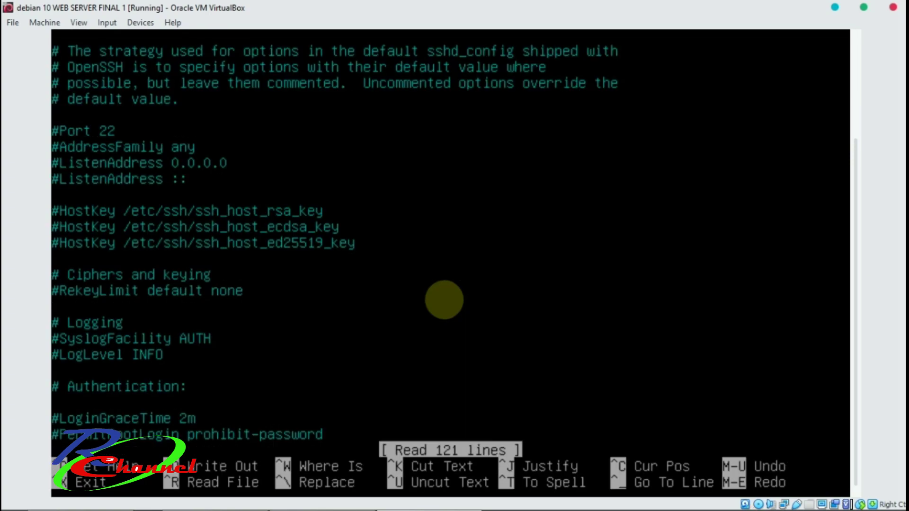
{"action": "key", "text": "Down"}
{"action": "key", "text": "Delete"}
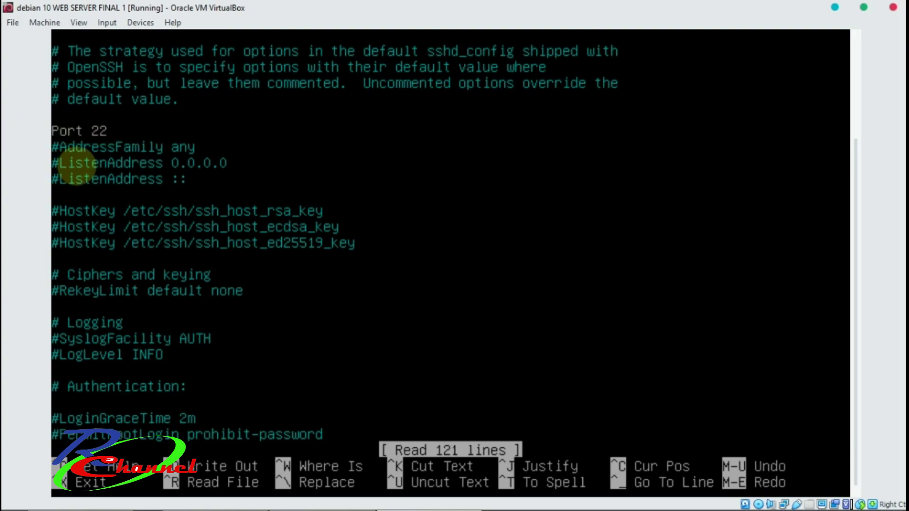
Uncomment PermitRootLogin, set it to yes, and save the config file.
{"action": "key", "text": "Down"}
{"action": "key", "text": "Down"}
{"action": "key", "text": "Down"}
{"action": "key", "text": "Down"}
{"action": "key", "text": "Down"}
{"action": "key", "text": "Down"}
{"action": "key", "text": "Down"}
{"action": "key", "text": "Down"}
{"action": "key", "text": "Down"}
{"action": "key", "text": "Down"}
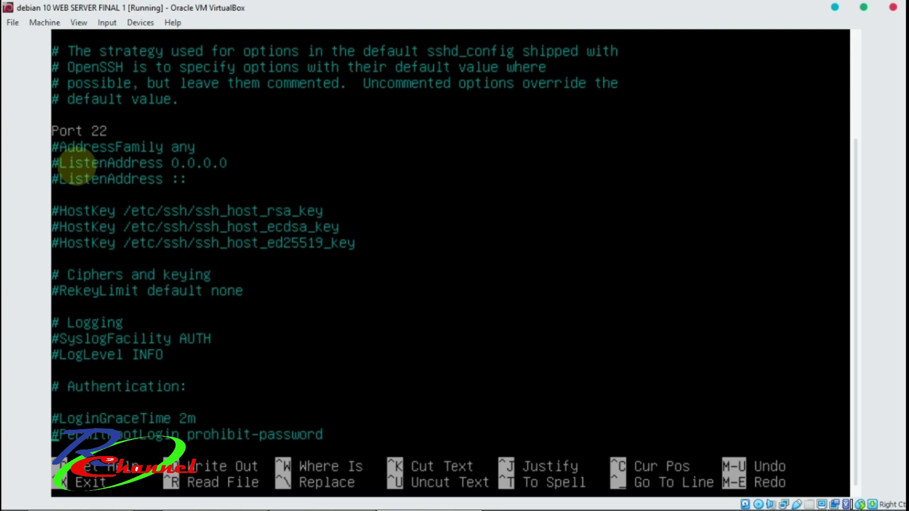
{"action": "key", "text": "Delete"}
{"action": "key", "text": "Right"}
{"action": "key", "text": "Right"}
{"action": "key", "text": "Right"}
{"action": "key", "text": "Right"}
{"action": "key", "text": "Right"}
{"action": "key", "text": "Right"}
{"action": "key", "text": "Right"}
{"action": "key", "text": "Right"}
{"action": "key", "text": "Right"}
{"action": "key", "text": "Right"}
{"action": "key", "text": "Right"}
{"action": "key", "text": "Right"}
{"action": "key", "text": "Right"}
{"action": "key", "text": "Right"}
{"action": "key", "text": "Right"}
{"action": "key", "text": "Right"}
{"action": "key", "text": "Right"}
{"action": "key", "text": "Right"}
{"action": "key", "text": "Right"}
{"action": "key", "text": "Right"}
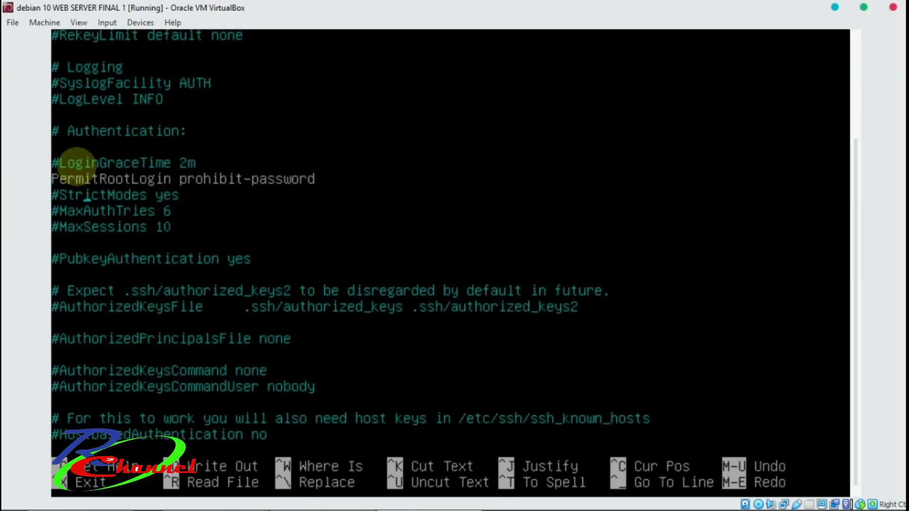
{"action": "key", "text": "BackSpace"}
{"action": "key", "text": "BackSpace"}
{"action": "key", "text": "BackSpace"}
{"action": "key", "text": "BackSpace"}
{"action": "key", "text": "BackSpace"}
{"action": "key", "text": "BackSpace"}
{"action": "key", "text": "BackSpace"}
{"action": "key", "text": "BackSpace"}
{"action": "key", "text": "BackSpace"}
{"action": "key", "text": "BackSpace"}
{"action": "key", "text": "BackSpace"}
{"action": "key", "text": "BackSpace"}
{"action": "key", "text": "BackSpace"}
{"action": "key", "text": "BackSpace"}
{"action": "key", "text": "BackSpace"}
{"action": "key", "text": "BackSpace"}
{"action": "key", "text": "BackSpace"}
{"action": "type", "text": "yes"}
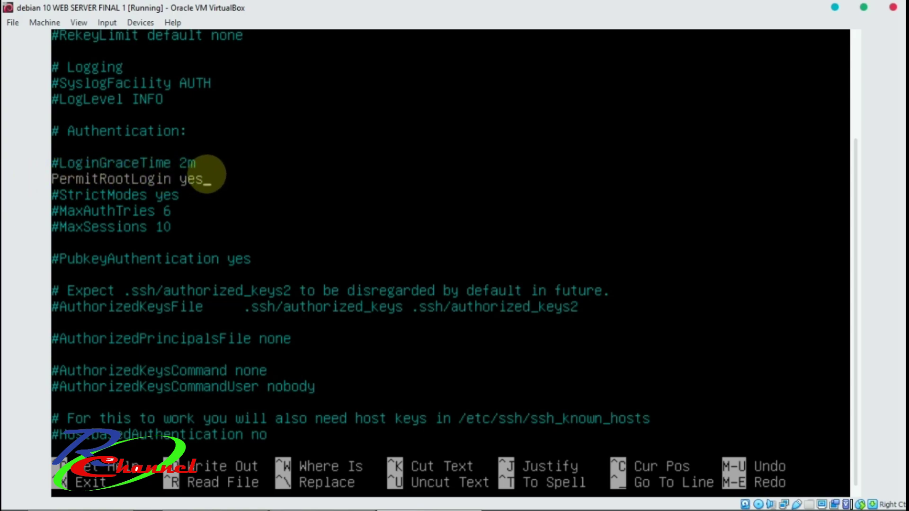
{"action": "key", "text": "ctrl+x"}
{"action": "key", "text": "y"}
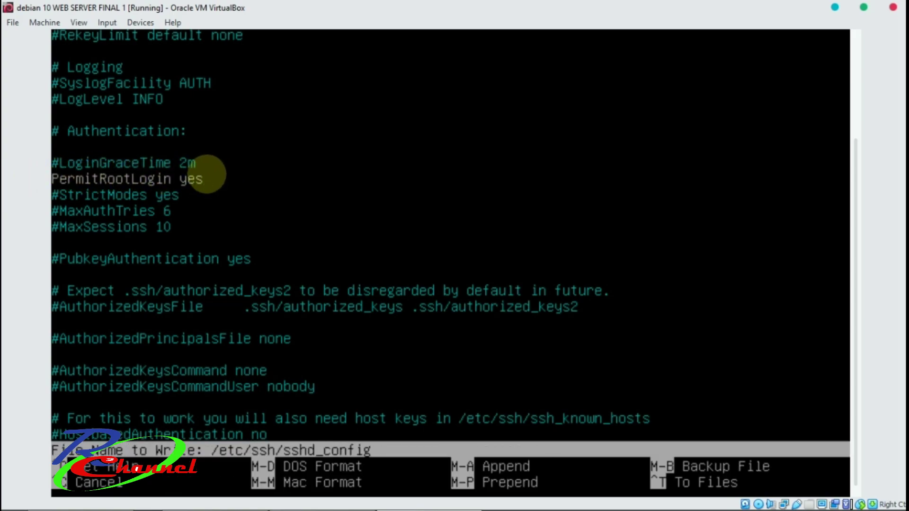
{"action": "key", "text": "Return"}
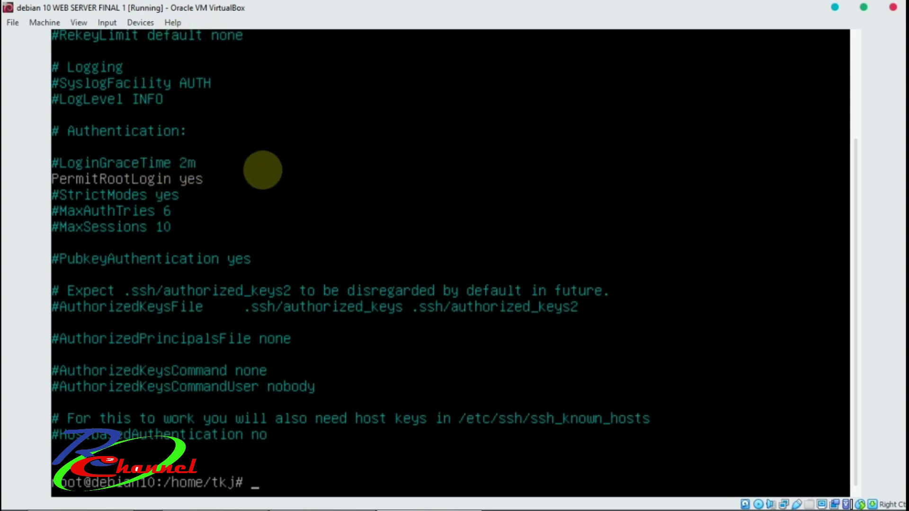
Restart the networking service with /etc/init.d/networking restart.
{"action": "key", "text": "Up"}
{"action": "key", "text": "Down"}
{"action": "type", "text": "/etc/ini"}
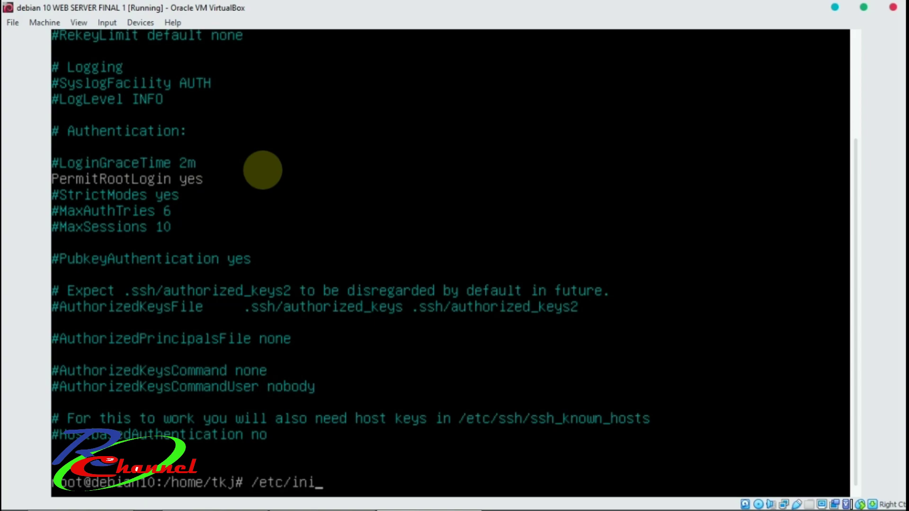
{"action": "type", "text": "t.d/networking restart"}
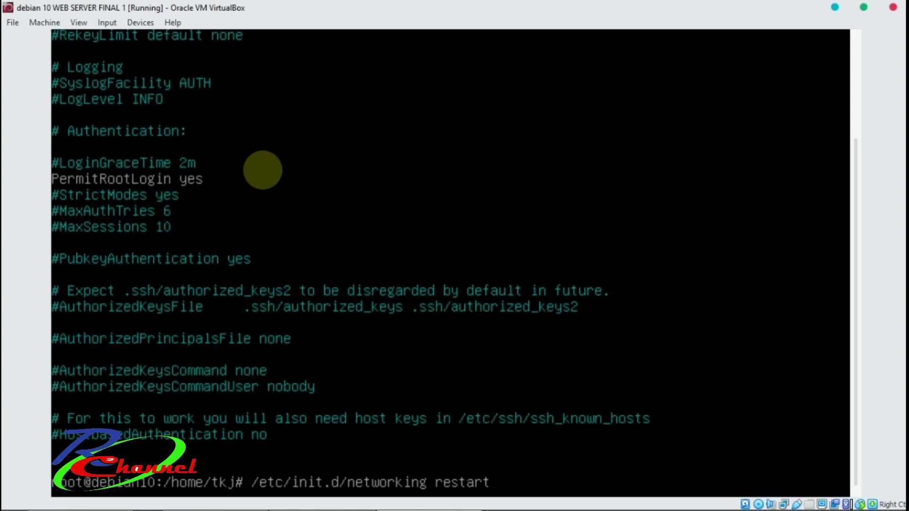
{"action": "key", "text": "Return"}
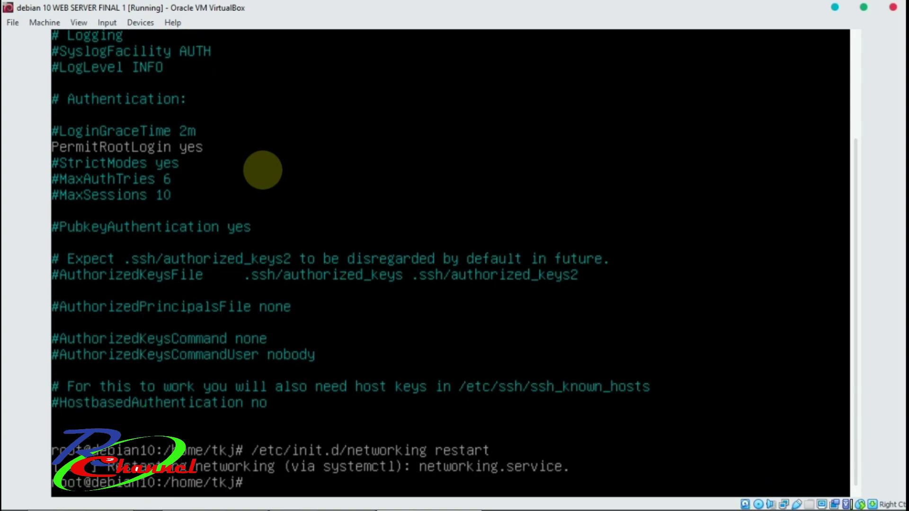
Restart apache2 and then ssh via /etc/init.d, both reporting ok.
{"action": "key", "text": "Up"}
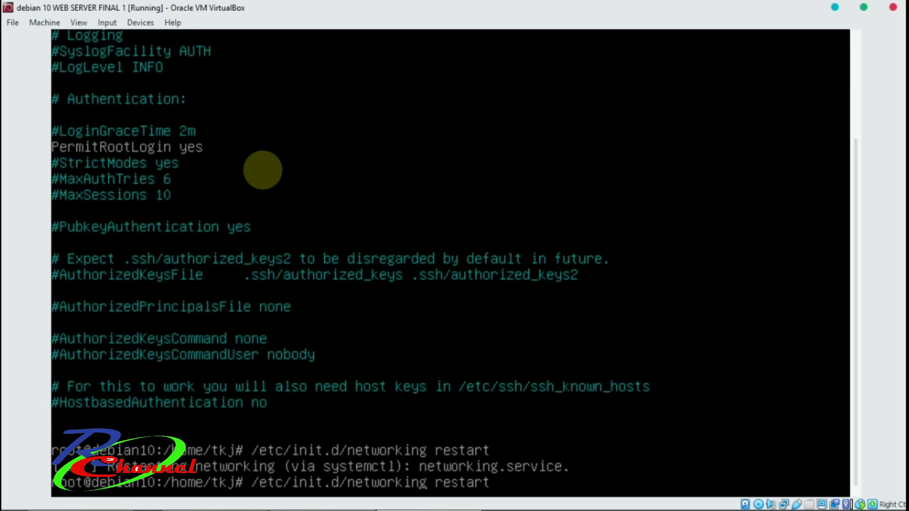
{"action": "key", "text": "Left"}
{"action": "key", "text": "Left"}
{"action": "key", "text": "Left"}
{"action": "key", "text": "Left"}
{"action": "key", "text": "Left"}
{"action": "key", "text": "Left"}
{"action": "key", "text": "Left"}
{"action": "key", "text": "BackSpace"}
{"action": "key", "text": "BackSpace"}
{"action": "key", "text": "BackSpace"}
{"action": "key", "text": "BackSpace"}
{"action": "key", "text": "BackSpace"}
{"action": "key", "text": "BackSpace"}
{"action": "key", "text": "BackSpace"}
{"action": "key", "text": "BackSpace"}
{"action": "key", "text": "BackSpace"}
{"action": "key", "text": "BackSpace"}
{"action": "key", "text": "BackSpace"}
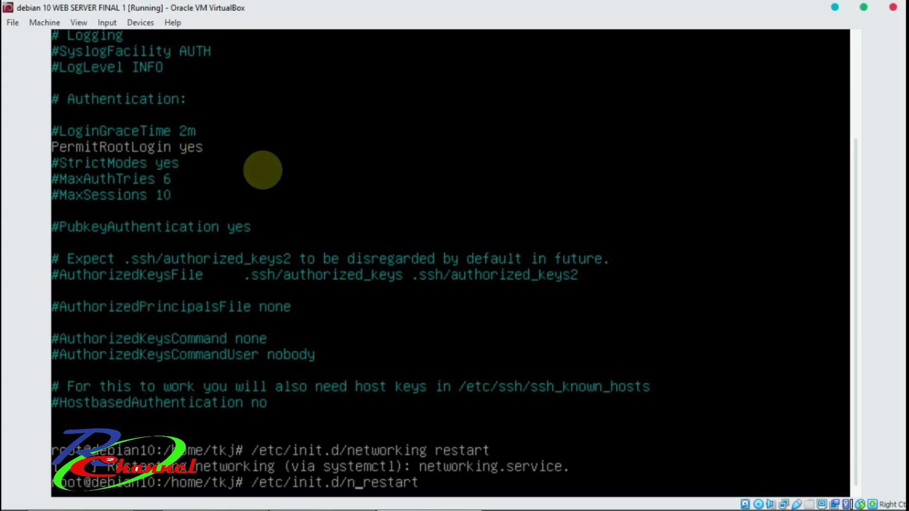
{"action": "type", "text": "apache2"}
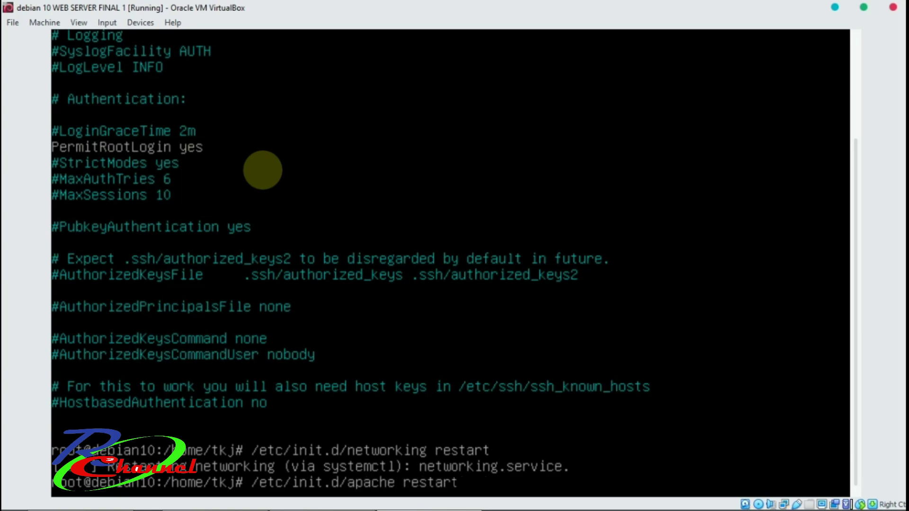
{"action": "key", "text": "Return"}
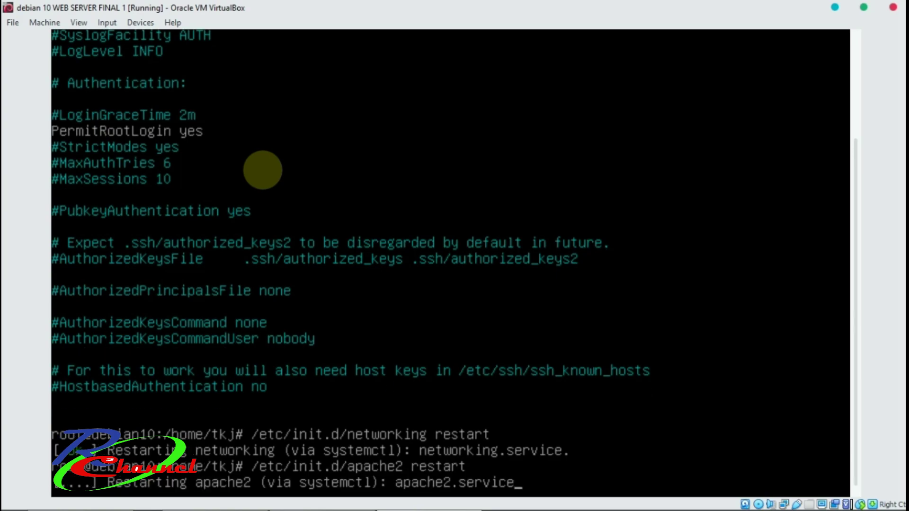
{"action": "key", "text": "Up"}
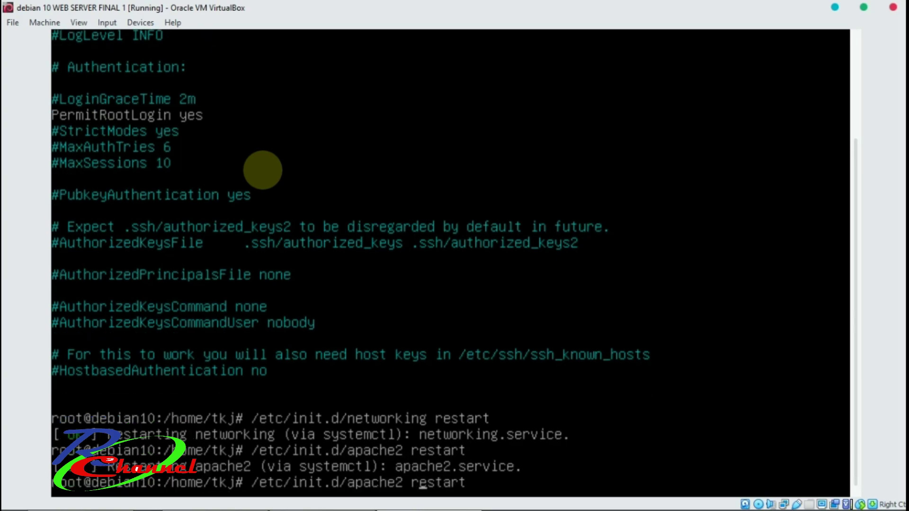
{"action": "key", "text": "BackSpace"}
{"action": "key", "text": "BackSpace"}
{"action": "key", "text": "BackSpace"}
{"action": "key", "text": "BackSpace"}
{"action": "key", "text": "BackSpace"}
{"action": "key", "text": "BackSpace"}
{"action": "key", "text": "BackSpace"}
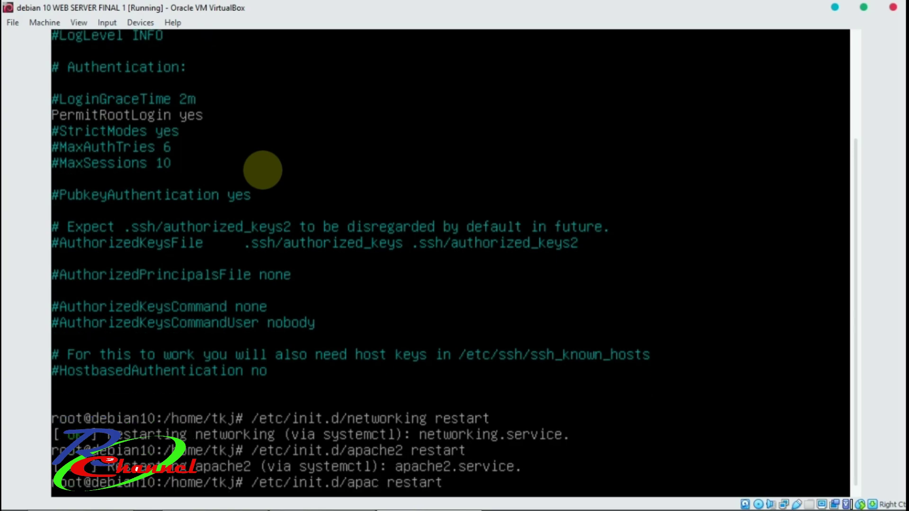
{"action": "type", "text": "ssh"}
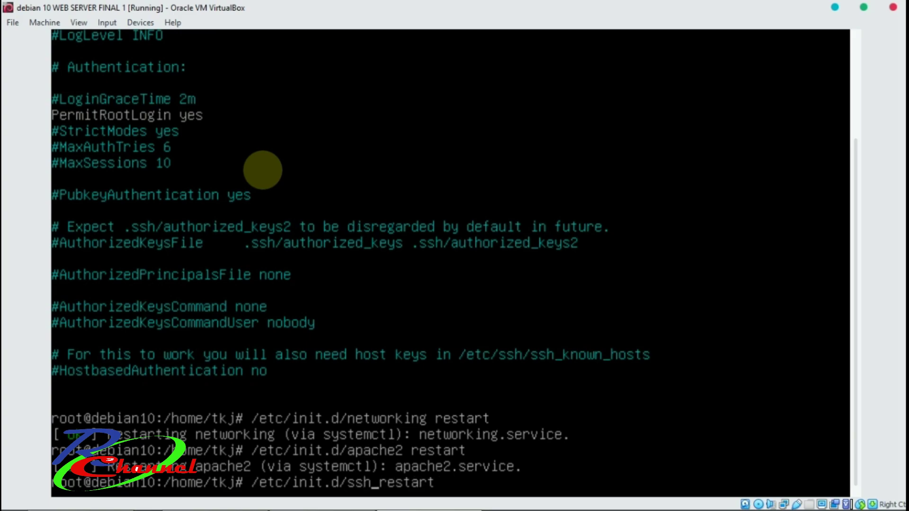
{"action": "key", "text": "Return"}
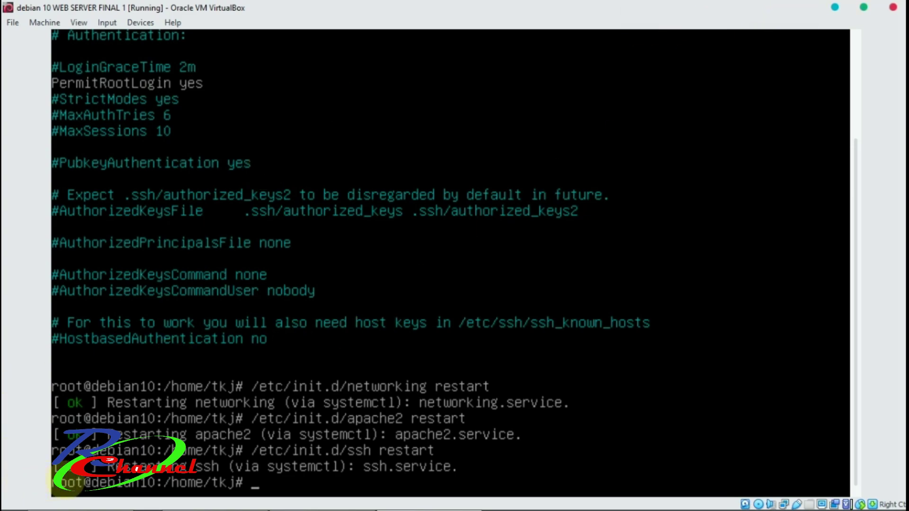
Launch WinSCP from the desktop, keeping SFTP on port 22 as the file protocol.
{"action": "left_click", "coordinate": [835, 9]}
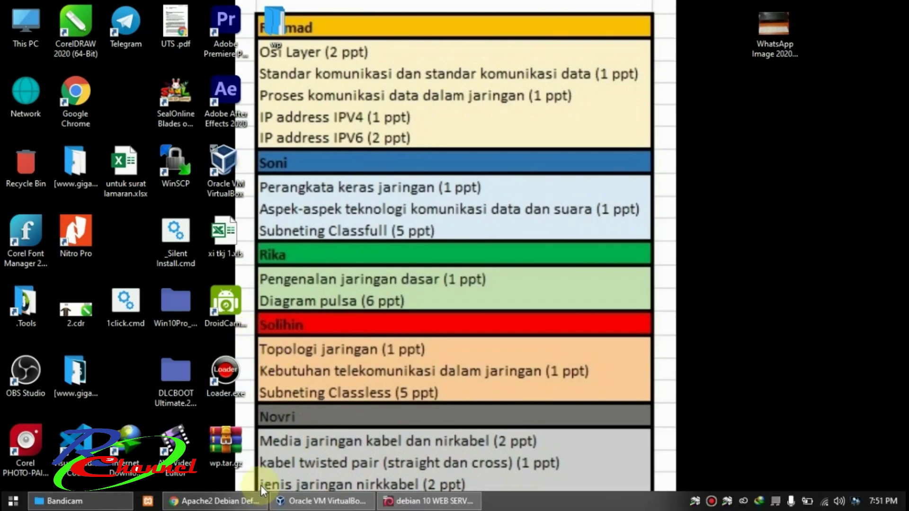
{"action": "mouse_move", "coordinate": [312, 505]}
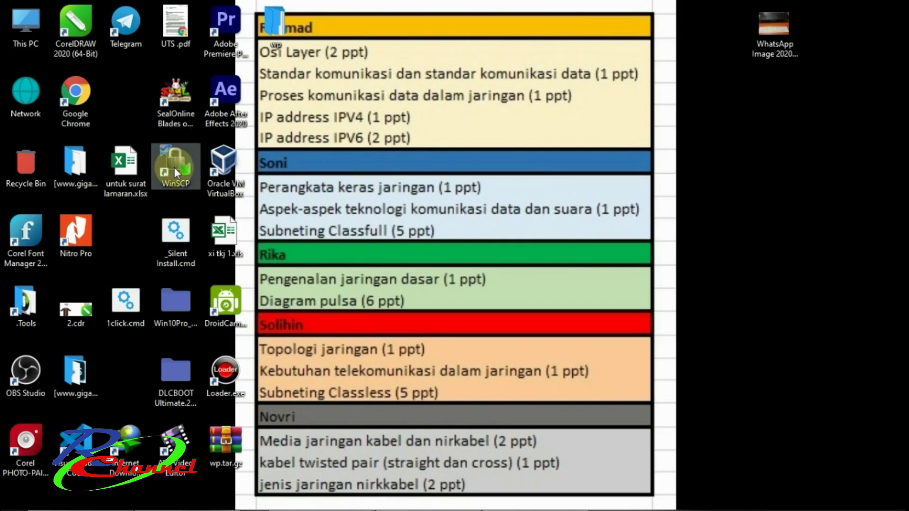
{"action": "double_click", "coordinate": [174, 167]}
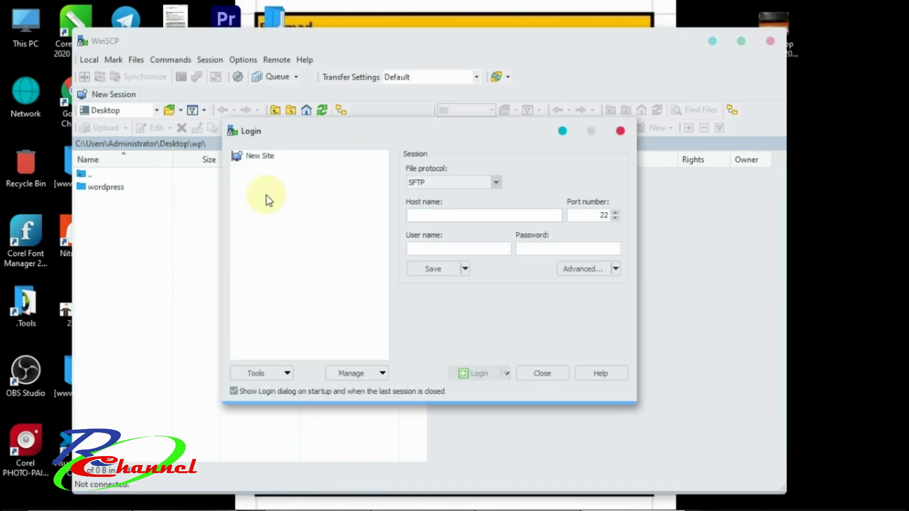
{"action": "double_click", "coordinate": [605, 215]}
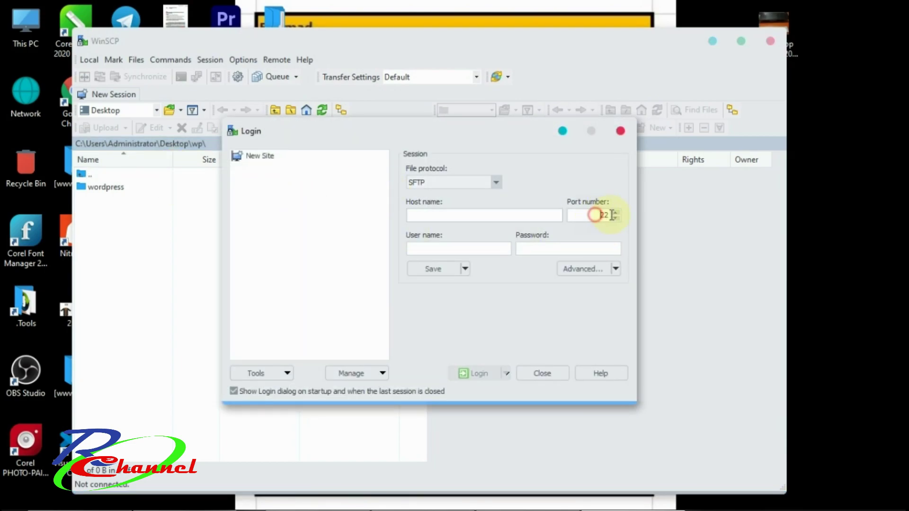
{"action": "left_click", "coordinate": [452, 183]}
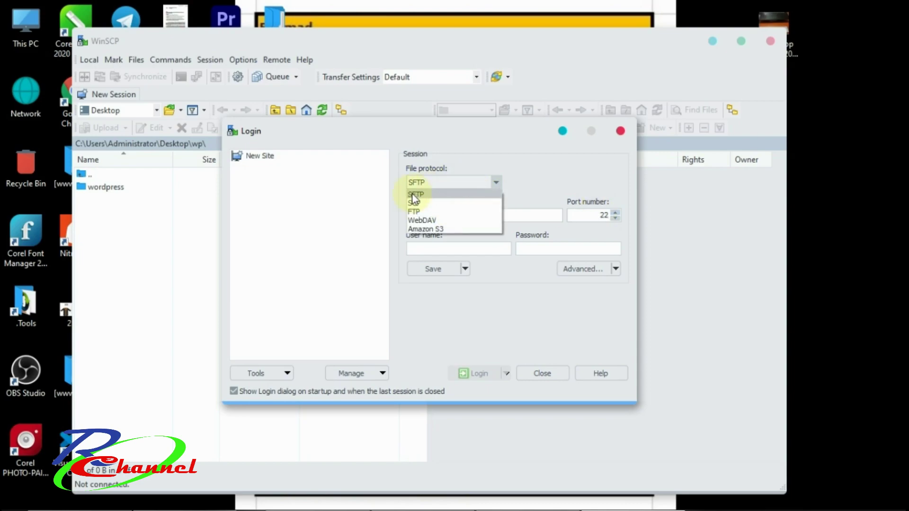
{"action": "left_click", "coordinate": [420, 196]}
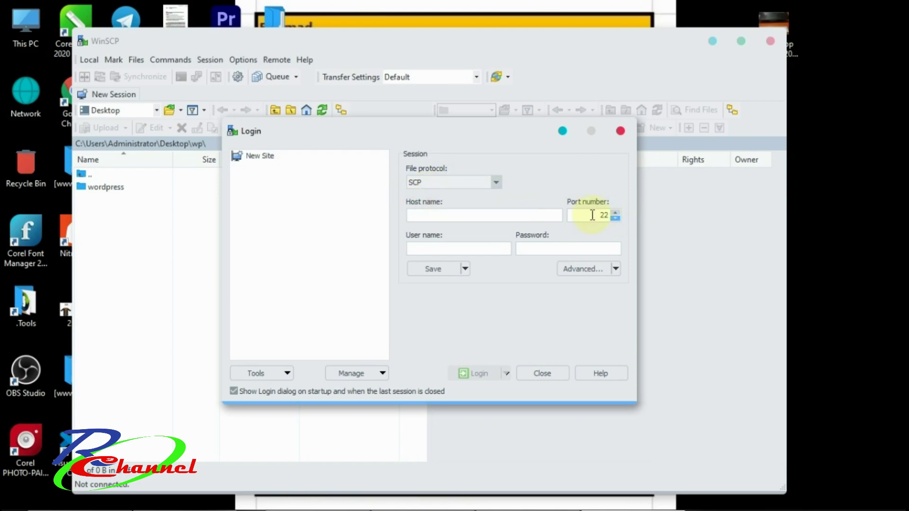
Check the FTP, WebDAV and Amazon S3 default ports (21, 80, 443), then return to SFTP.
{"action": "left_click", "coordinate": [490, 182]}
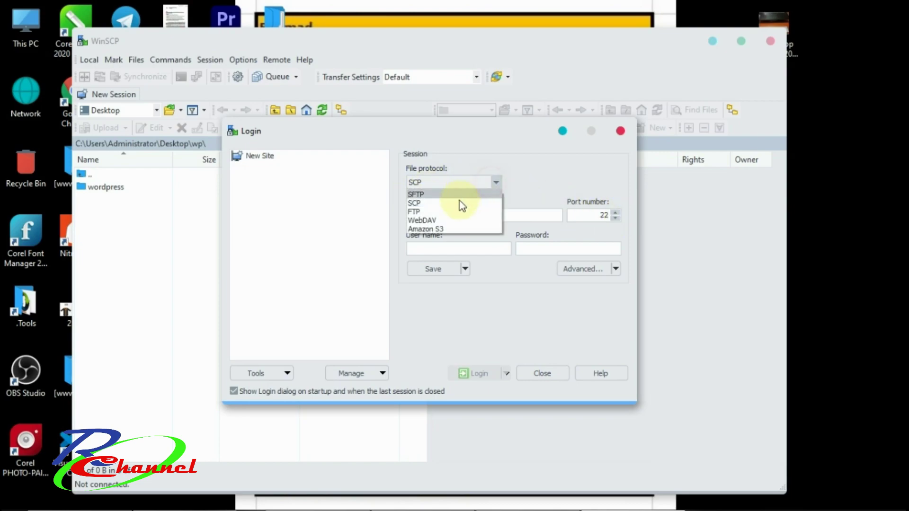
{"action": "left_click", "coordinate": [428, 212]}
{"action": "double_click", "coordinate": [611, 215]}
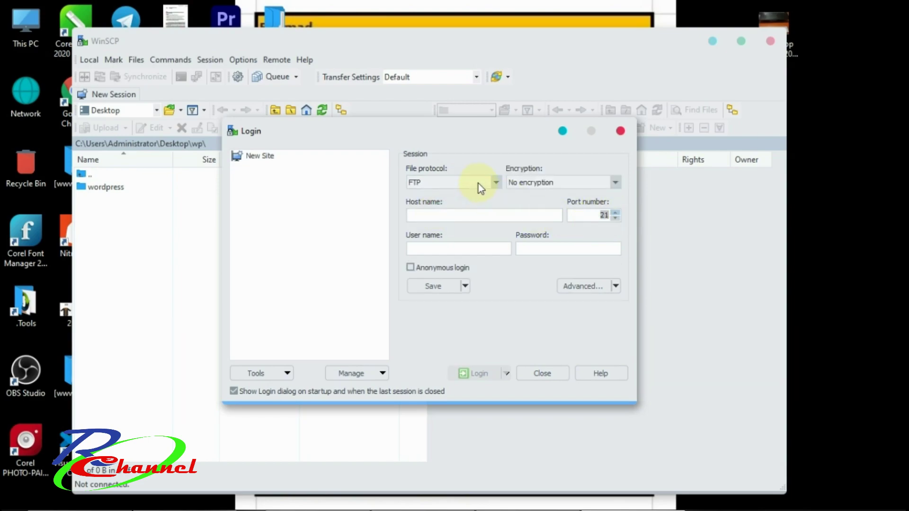
{"action": "left_click", "coordinate": [495, 182]}
{"action": "left_click", "coordinate": [449, 217]}
{"action": "double_click", "coordinate": [604, 215]}
{"action": "left_click", "coordinate": [497, 183]}
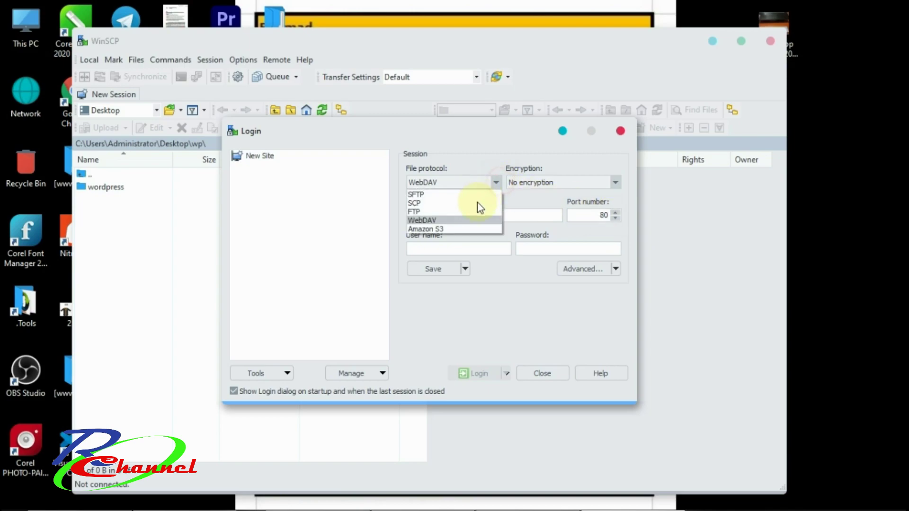
{"action": "left_click", "coordinate": [458, 226]}
{"action": "double_click", "coordinate": [610, 215]}
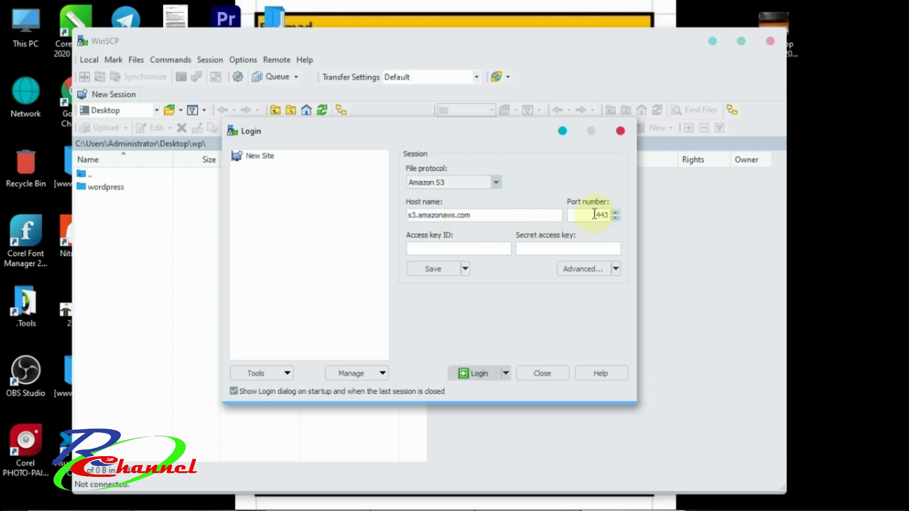
{"action": "left_click", "coordinate": [497, 184]}
{"action": "left_click", "coordinate": [417, 194]}
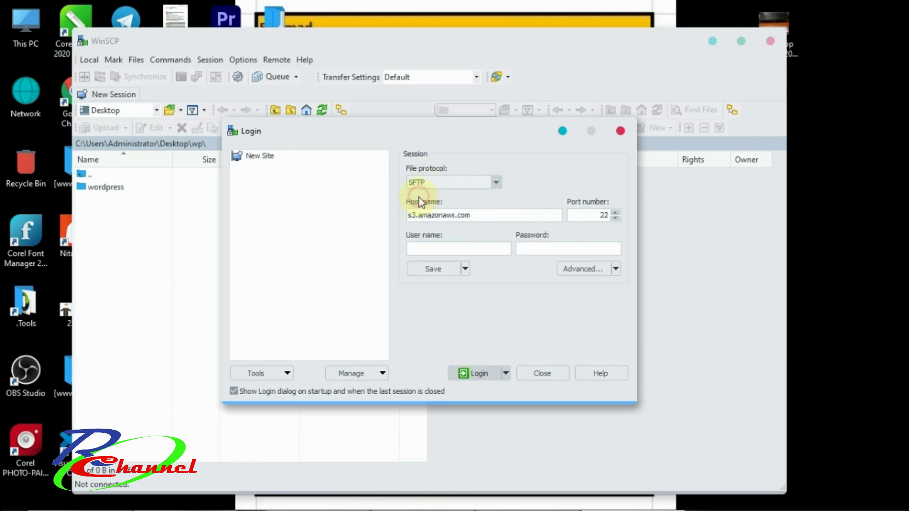
Enter host 192.168.56.100 with the user name and password, then log in over SFTP.
{"action": "left_click_drag", "start_coordinate": [485, 215], "coordinate": [379, 214]}
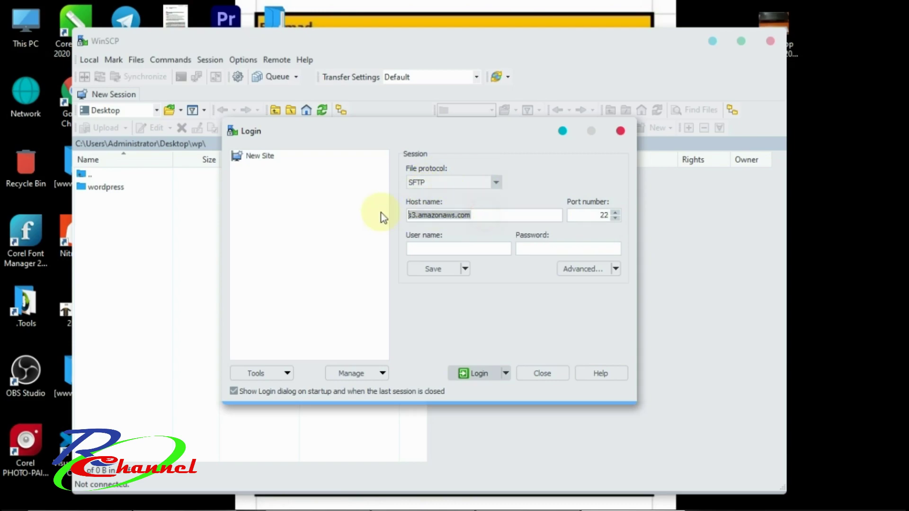
{"action": "type", "text": "1"}
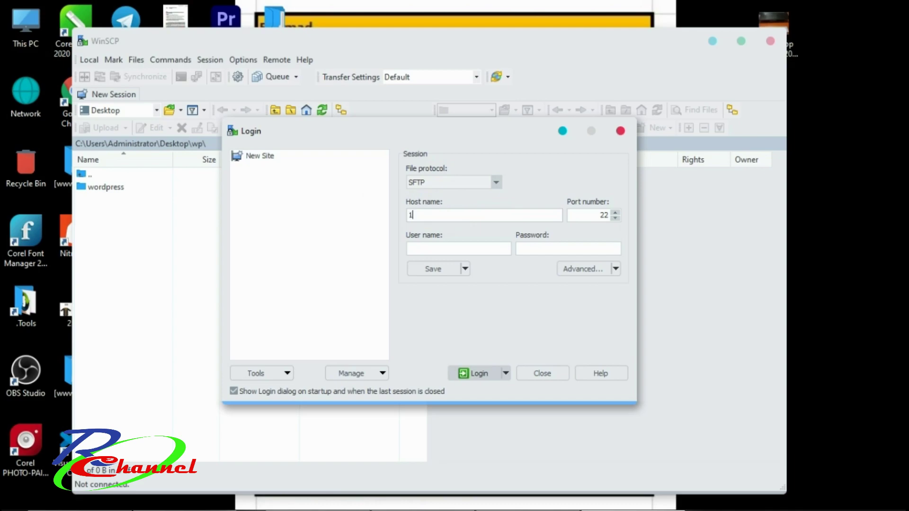
{"action": "type", "text": "92.168.56.100"}
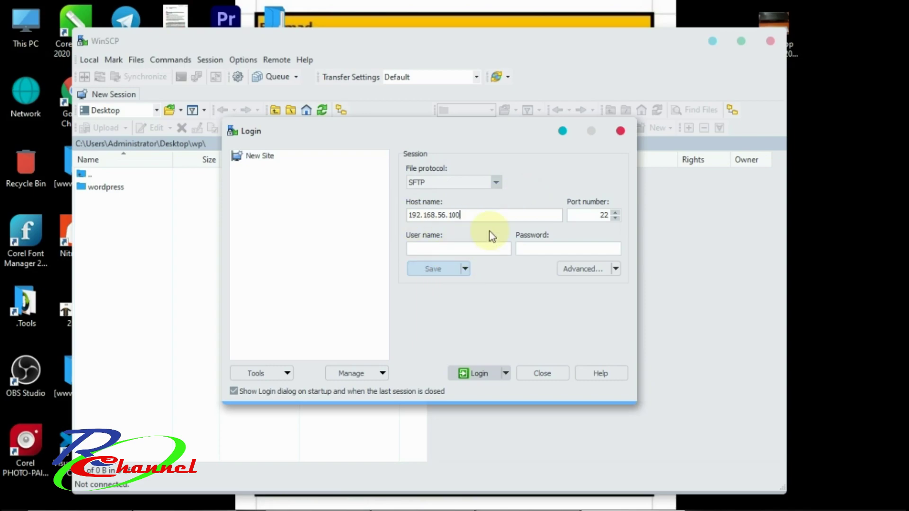
{"action": "left_click", "coordinate": [489, 215]}
{"action": "double_click", "coordinate": [442, 214]}
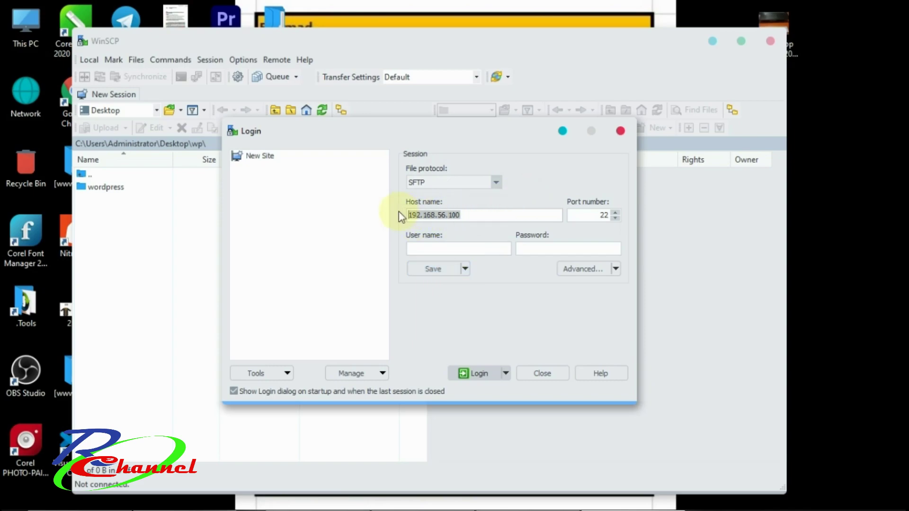
{"action": "left_click", "coordinate": [481, 247]}
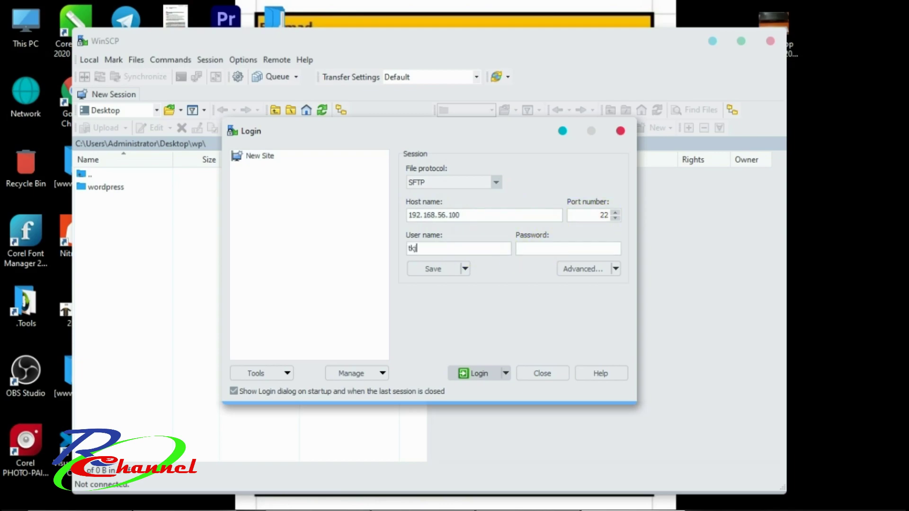
{"action": "left_click_drag", "start_coordinate": [455, 249], "coordinate": [353, 249]}
{"action": "left_click_drag", "start_coordinate": [538, 246], "coordinate": [505, 248]}
{"action": "left_click_drag", "start_coordinate": [467, 215], "coordinate": [394, 224]}
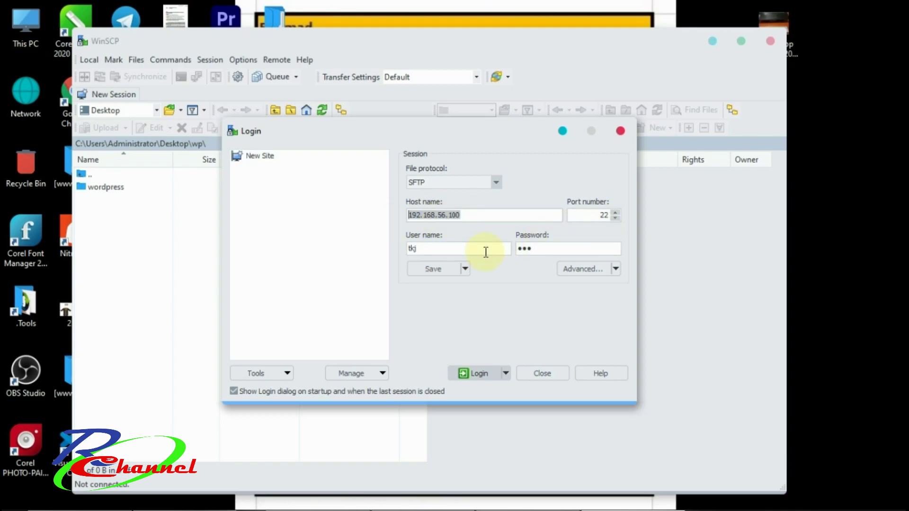
{"action": "left_click", "coordinate": [469, 374]}
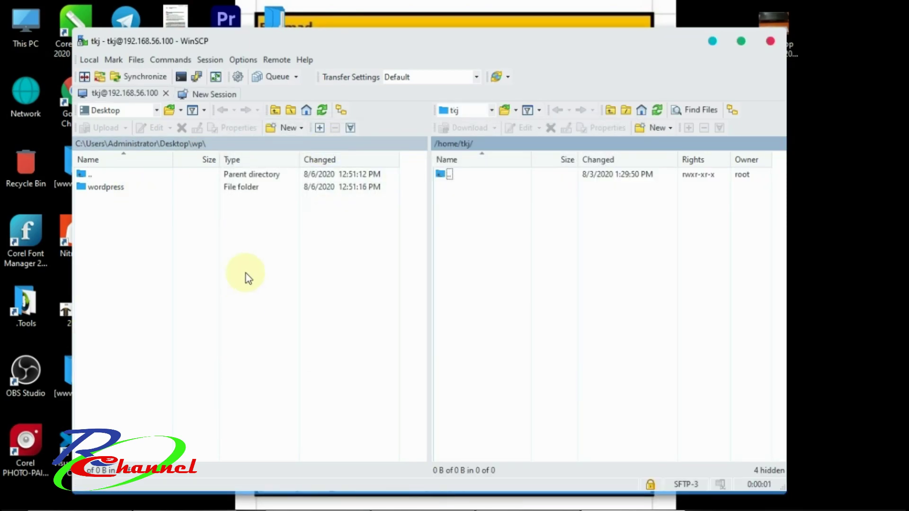
On the Windows desktop, move the wp folder to an empty area and open it to view its contents.
{"action": "left_click", "coordinate": [713, 41]}
{"action": "left_click", "coordinate": [275, 29]}
{"action": "left_click_drag", "start_coordinate": [296, 100], "coordinate": [739, 222]}
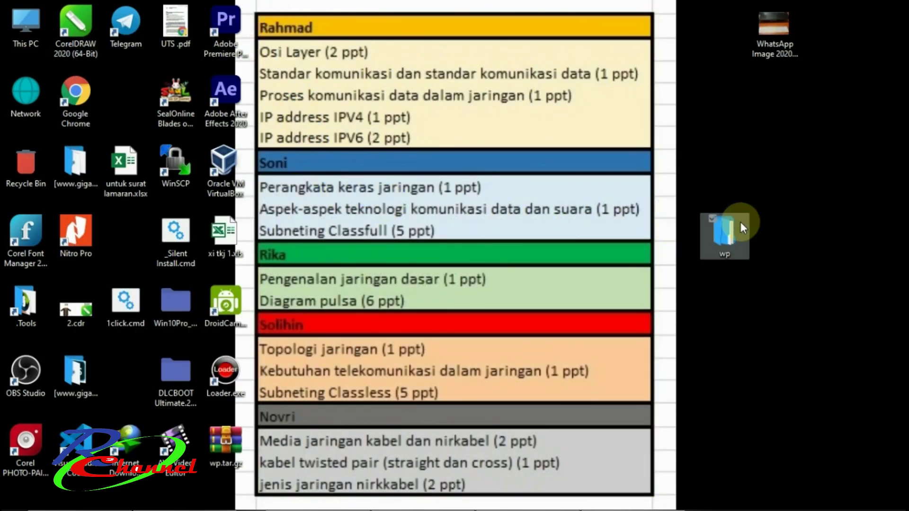
{"action": "double_click", "coordinate": [718, 234]}
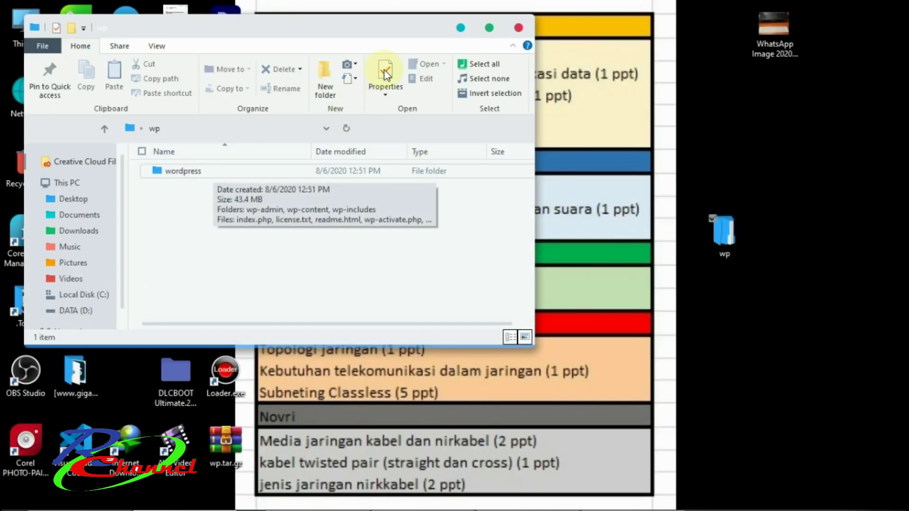
{"action": "left_click", "coordinate": [460, 28]}
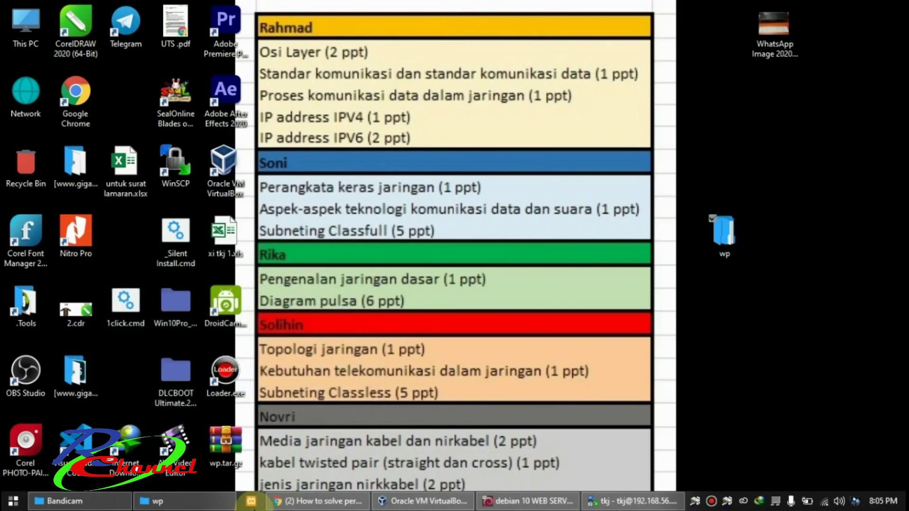
Back in WinSCP, switch the local panel to Desktop and open the wp folder.
{"action": "left_click", "coordinate": [605, 503]}
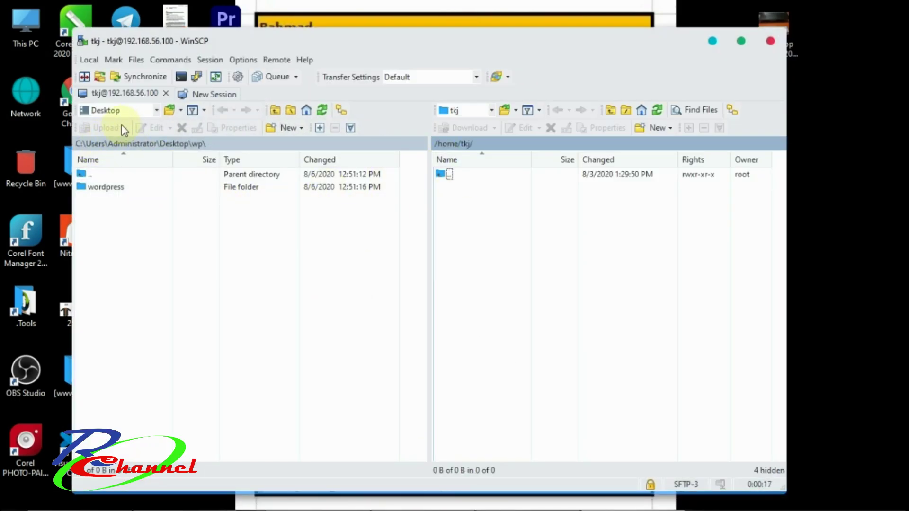
{"action": "left_click", "coordinate": [155, 111]}
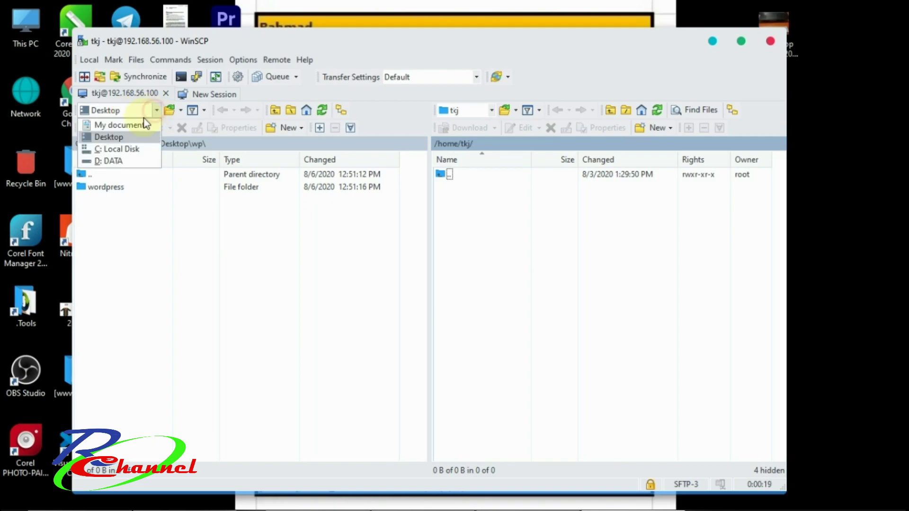
{"action": "left_click", "coordinate": [120, 138]}
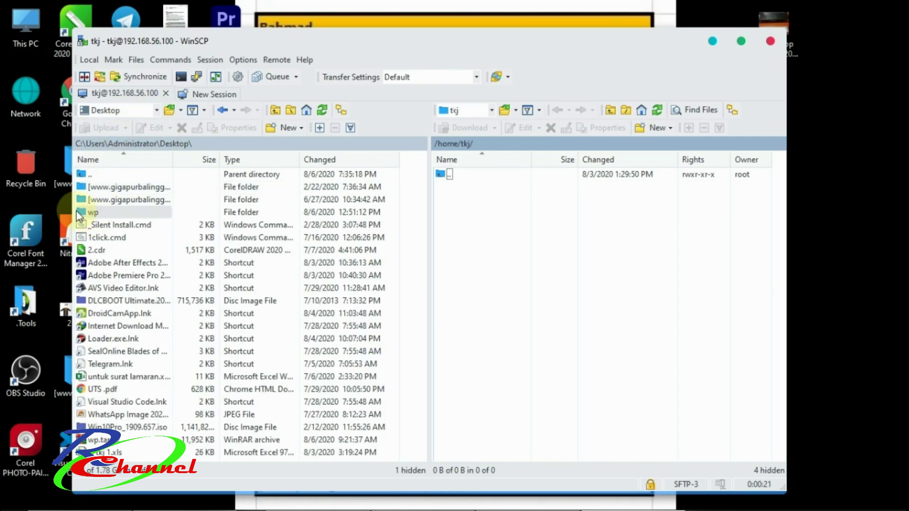
{"action": "double_click", "coordinate": [107, 214]}
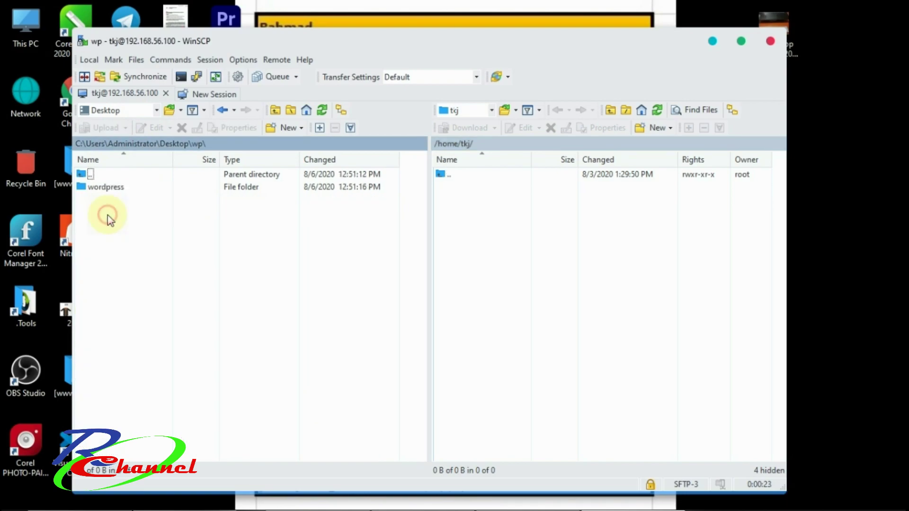
Drag the wordpress folder into remote /home/tkj to upload it, then minimise WinSCP.
{"action": "left_click_drag", "start_coordinate": [111, 190], "coordinate": [490, 202]}
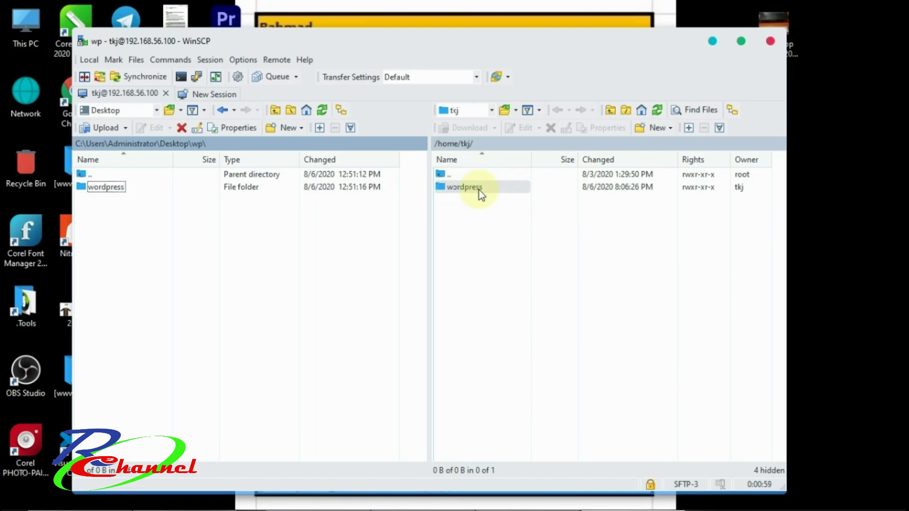
{"action": "left_click", "coordinate": [713, 41]}
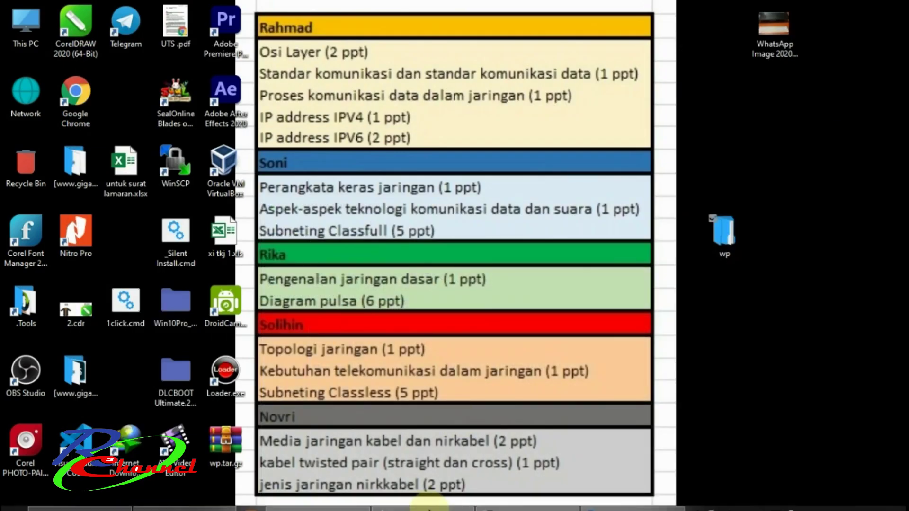
In the Debian VM console, cd to /home/tkj, list it, and run cp -r wordpress /var/www/html.
{"action": "left_click", "coordinate": [528, 501]}
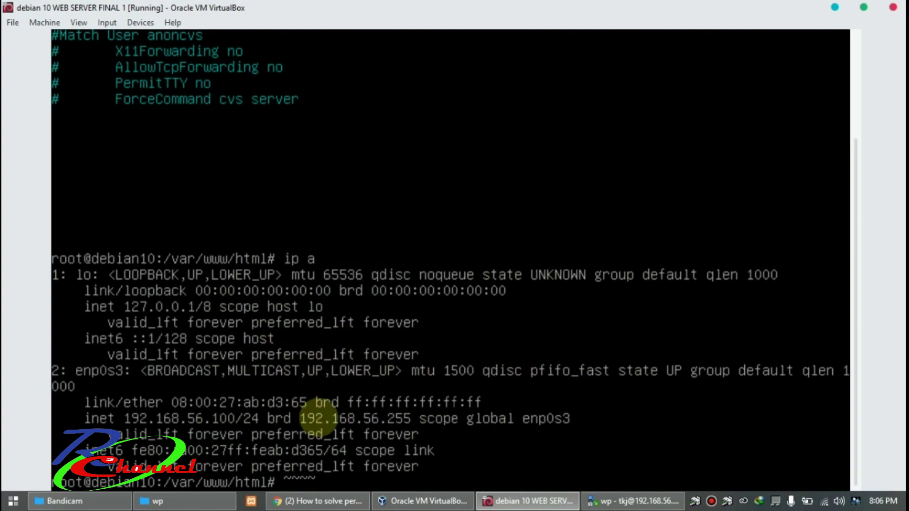
{"action": "key", "text": "BackSpace"}
{"action": "key", "text": "BackSpace"}
{"action": "key", "text": "BackSpace"}
{"action": "key", "text": "BackSpace"}
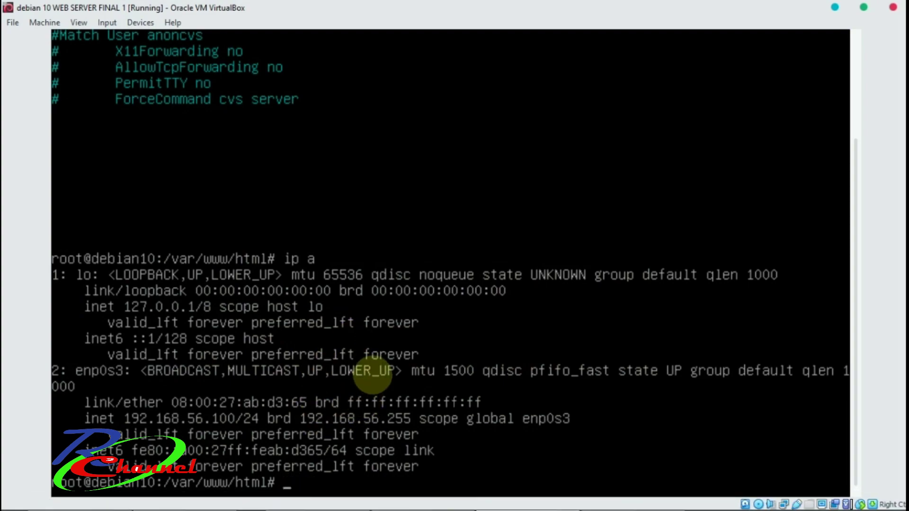
{"action": "type", "text": "cd /v"}
{"action": "type", "text": "ar/"}
{"action": "key", "text": "BackSpace"}
{"action": "key", "text": "BackSpace"}
{"action": "key", "text": "BackSpace"}
{"action": "key", "text": "BackSpace"}
{"action": "key", "text": "BackSpace"}
{"action": "type", "text": "/home/tkj"}
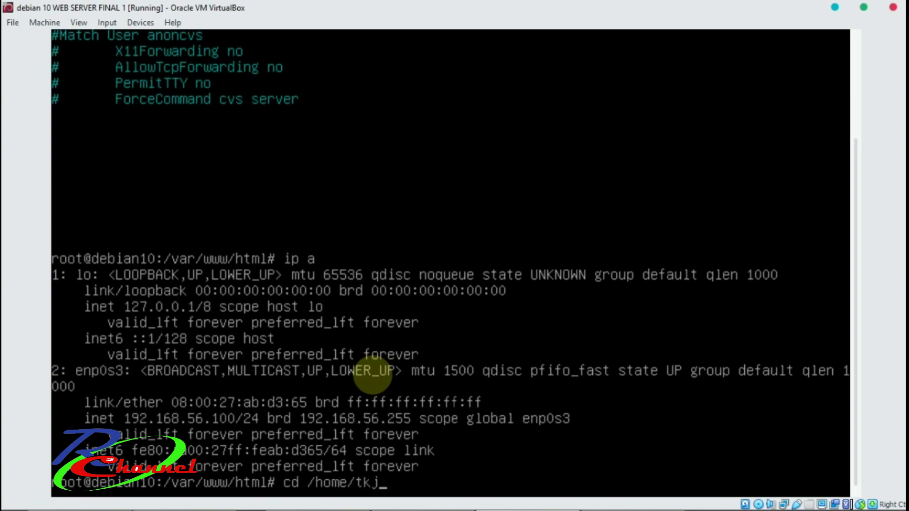
{"action": "key", "text": "Return"}
{"action": "type", "text": "ls"}
{"action": "key", "text": "Return"}
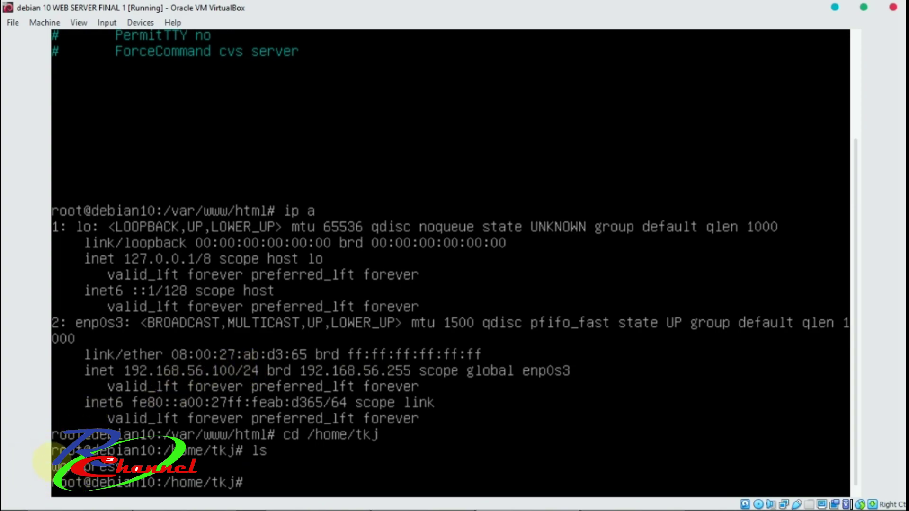
{"action": "type", "text": "cp -r wordpr"}
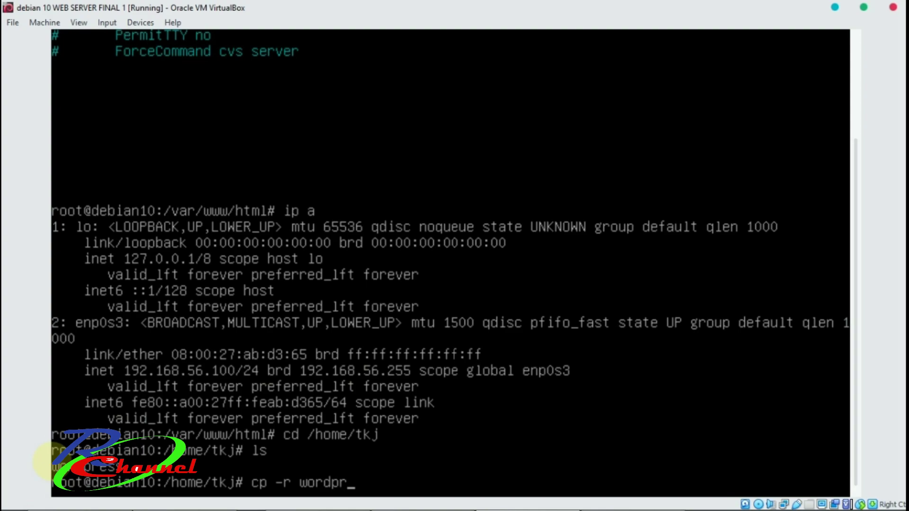
{"action": "type", "text": "ess /var/"}
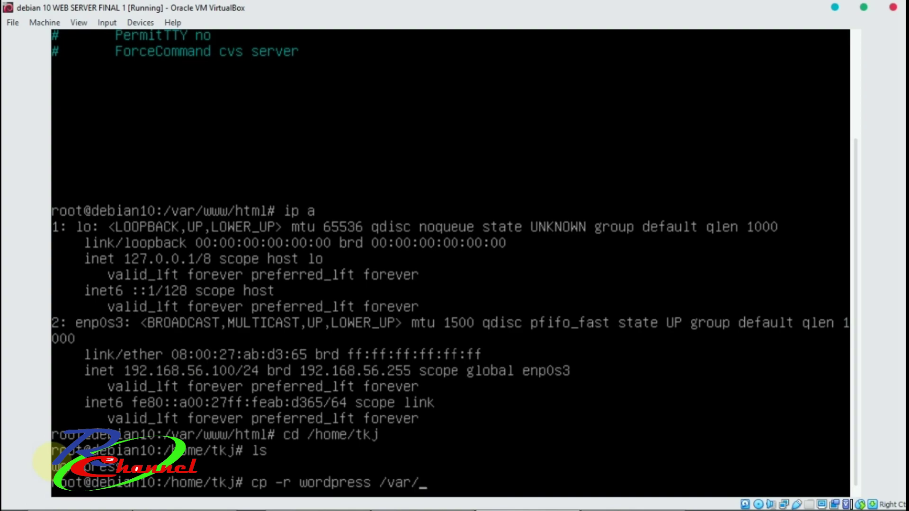
{"action": "type", "text": "www/html"}
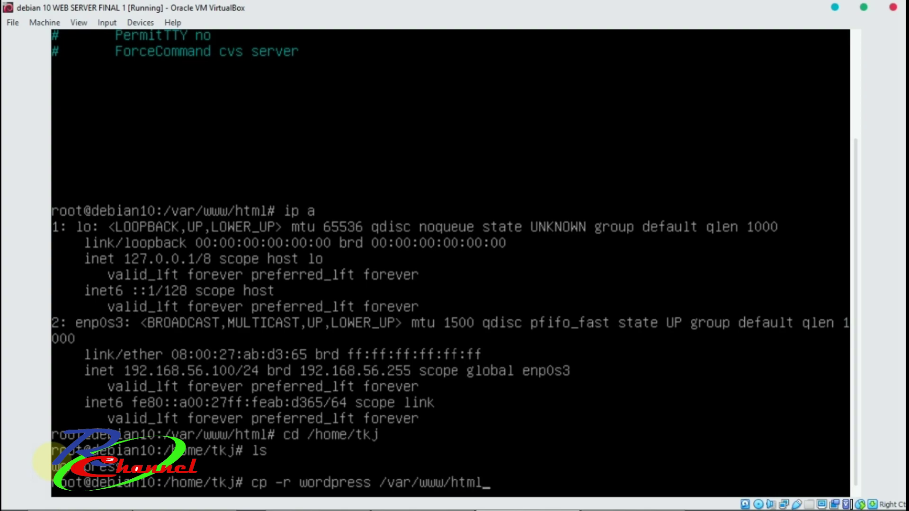
{"action": "key", "text": "Return"}
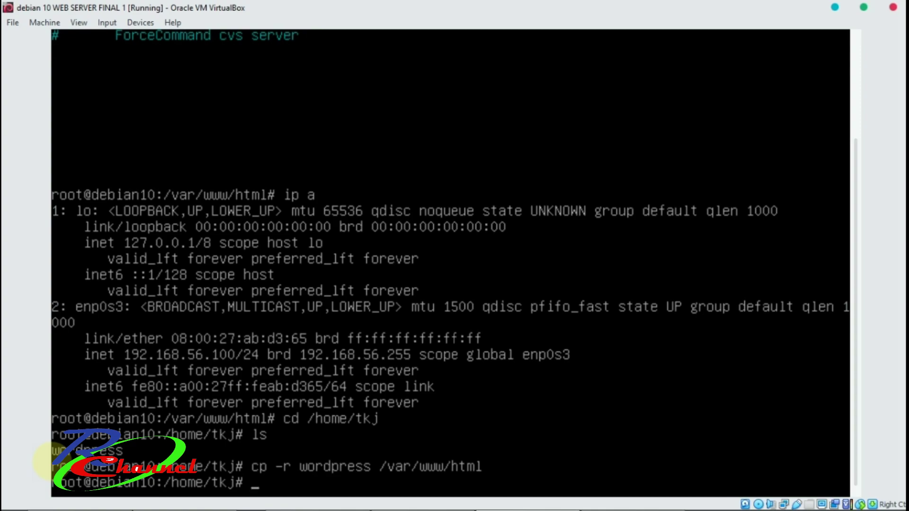
Change into /var/www/html and list it to confirm wordpress beside index.html.
{"action": "type", "text": "cd /vaar"}
{"action": "key", "text": "BackSpace"}
{"action": "key", "text": "BackSpace"}
{"action": "type", "text": "r/www/html"}
{"action": "key", "text": "Return"}
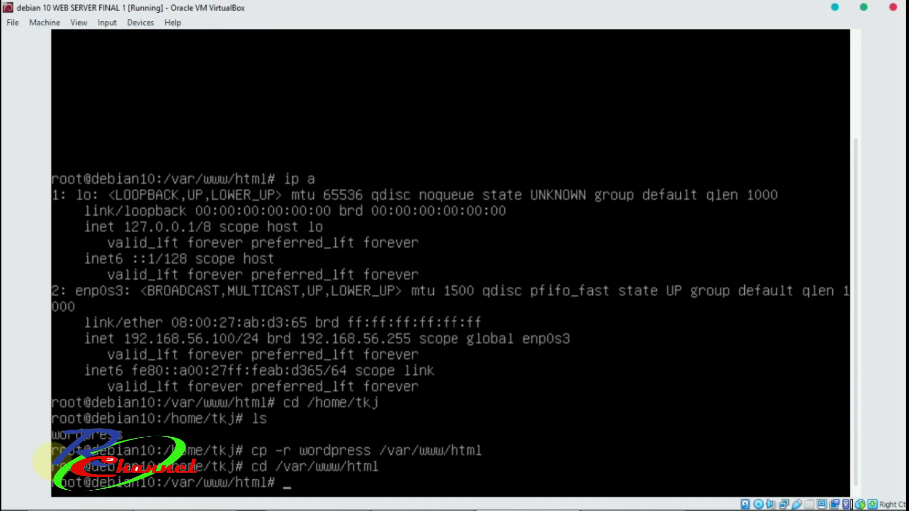
{"action": "type", "text": "ls"}
{"action": "key", "text": "Return"}
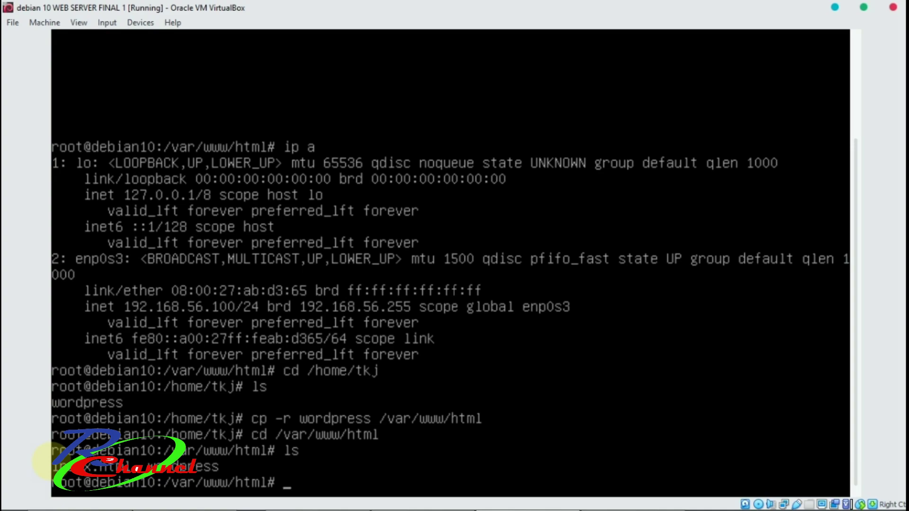
Type the command chown -R www-data :www-data /var/www/html without running it.
{"action": "type", "text": "chown -R www"}
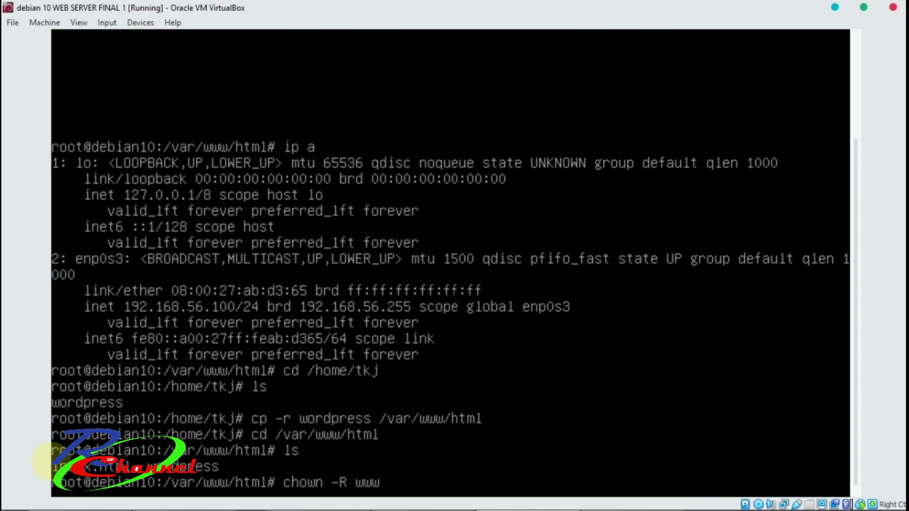
{"action": "type", "text": "-data : www"}
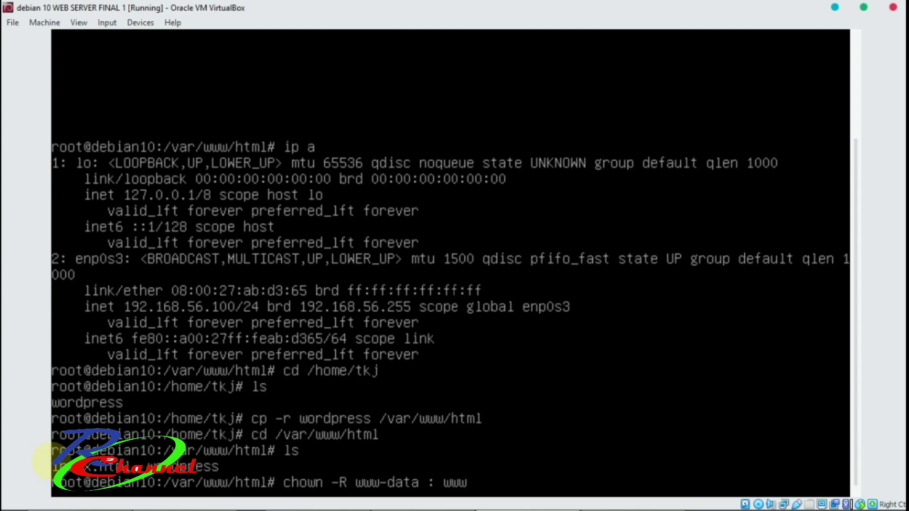
{"action": "key", "text": "Left"}
{"action": "key", "text": "Left"}
{"action": "key", "text": "BackSpace"}
{"action": "type", "text": "-data /var"}
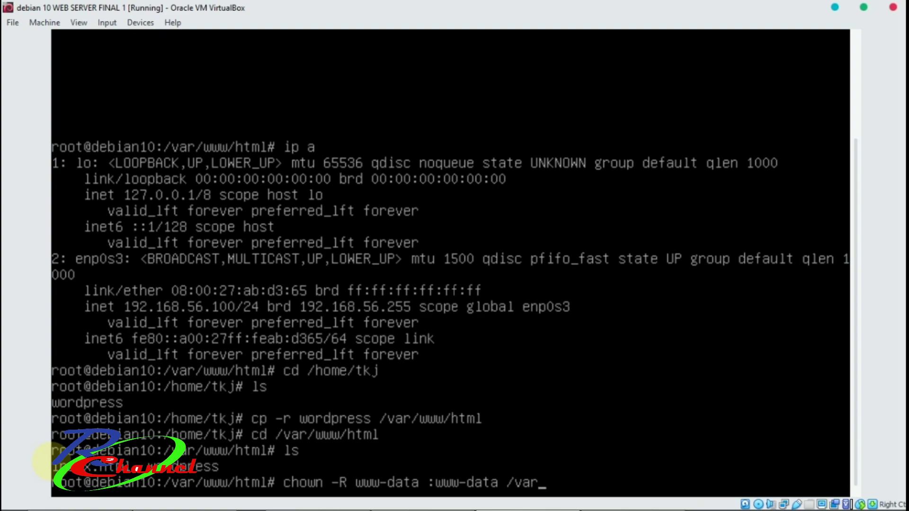
{"action": "type", "text": "/www/html"}
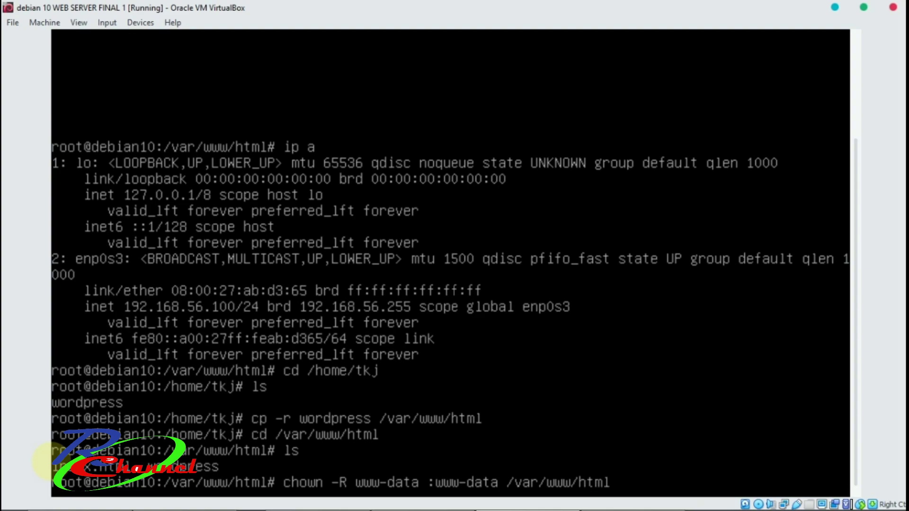
Run the chown on /var/www/html, edit the group and rerun; both fail with 'No such file or directory'.
{"action": "key", "text": "Return"}
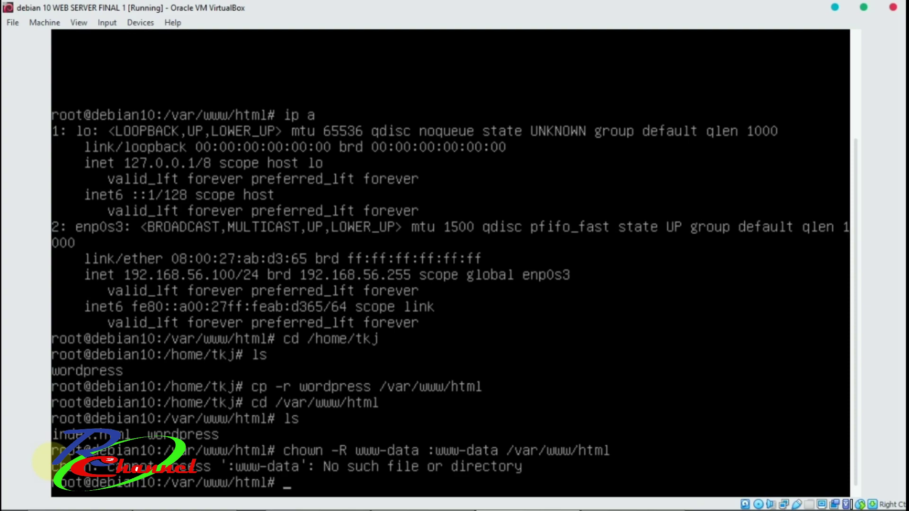
{"action": "key", "text": "Up"}
{"action": "key", "text": "Left"}
{"action": "key", "text": "Left"}
{"action": "key", "text": "Left"}
{"action": "key", "text": "Left"}
{"action": "key", "text": "Left"}
{"action": "key", "text": "Left"}
{"action": "key", "text": "Left"}
{"action": "key", "text": "Left"}
{"action": "key", "text": "Left"}
{"action": "key", "text": "Left"}
{"action": "key", "text": "Left"}
{"action": "key", "text": "Left"}
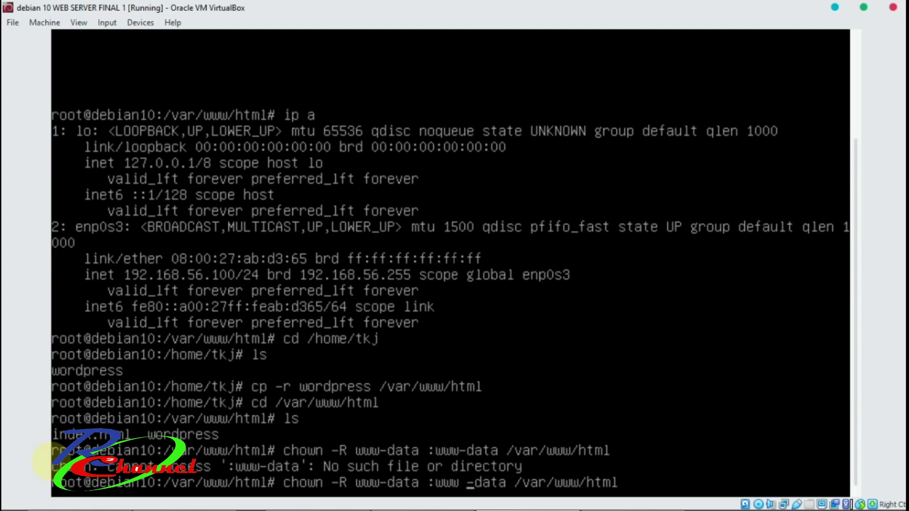
{"action": "key", "text": "Right"}
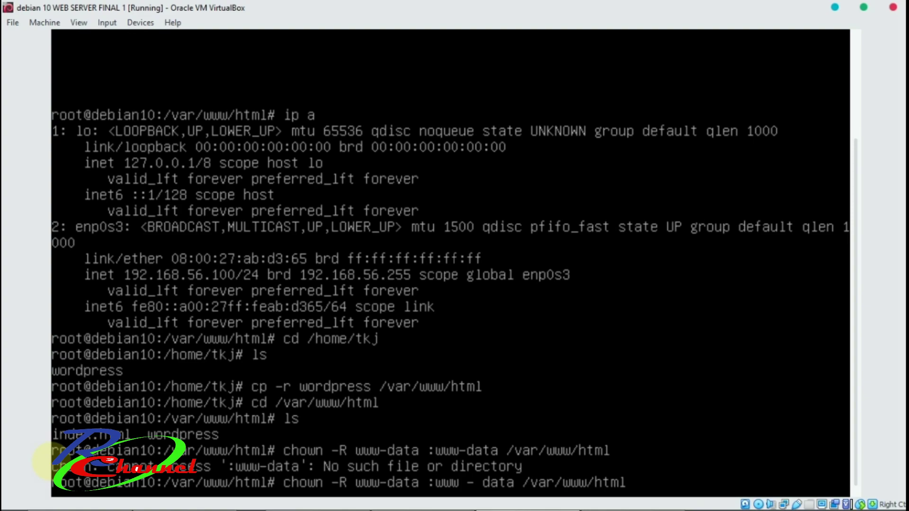
{"action": "key", "text": "Return"}
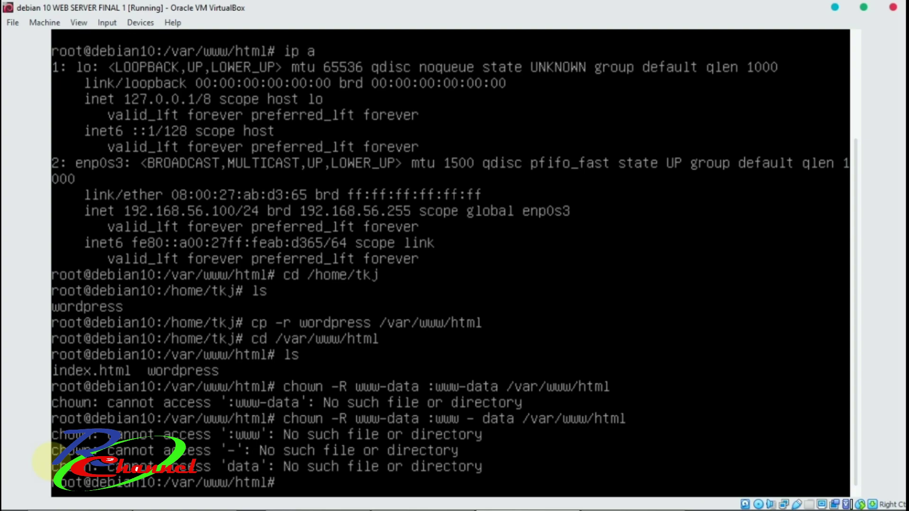
{"action": "key", "text": "Up"}
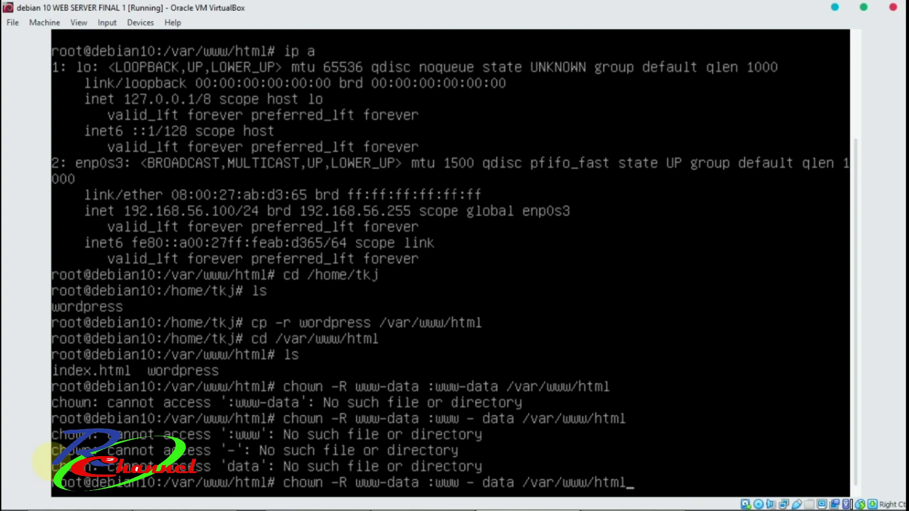
{"action": "key", "text": "Left"}
{"action": "key", "text": "Left"}
{"action": "key", "text": "Left"}
{"action": "key", "text": "Left"}
{"action": "key", "text": "Left"}
{"action": "key", "text": "Left"}
{"action": "key", "text": "Left"}
{"action": "key", "text": "Left"}
{"action": "key", "text": "Left"}
{"action": "key", "text": "Left"}
{"action": "key", "text": "Left"}
{"action": "key", "text": "Left"}
{"action": "key", "text": "Left"}
{"action": "key", "text": "Left"}
{"action": "key", "text": "Left"}
{"action": "key", "text": "Left"}
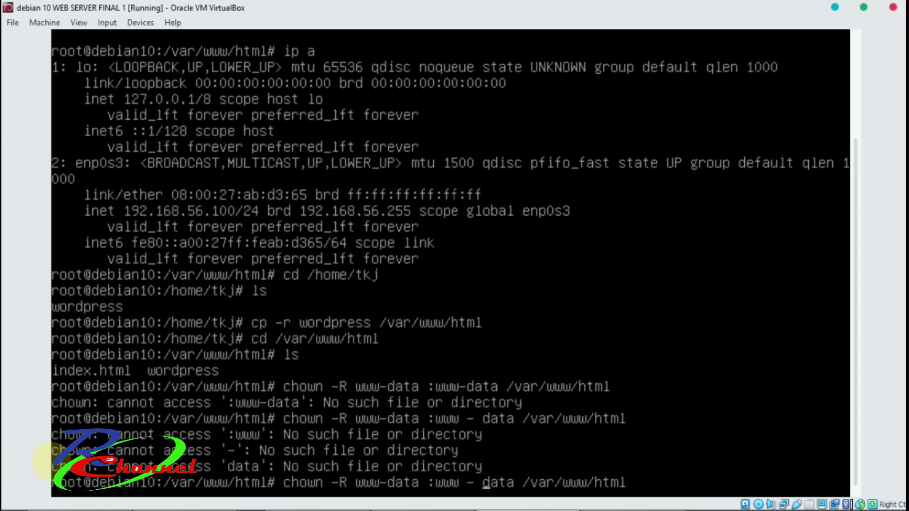
Fix the mistyped chown command, then run chown -R www-data:www-data /var/www/html.
{"action": "key", "text": "BackSpace"}
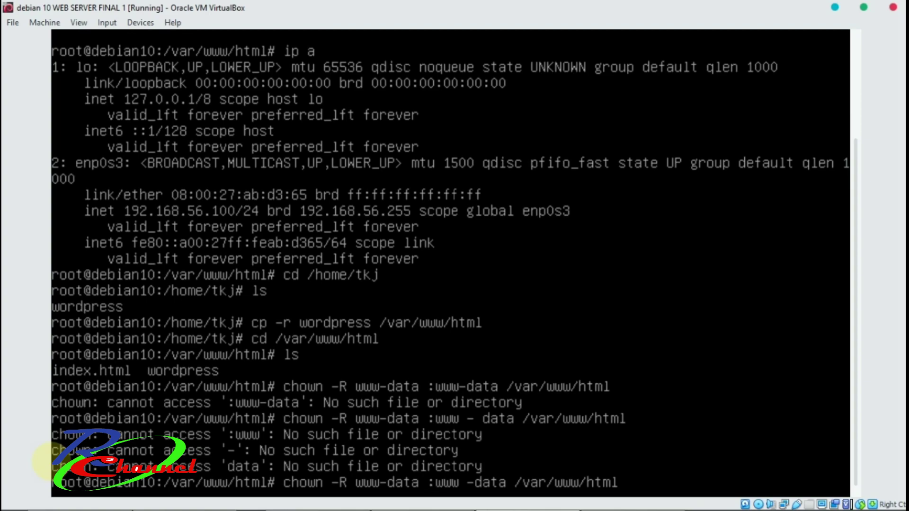
{"action": "key", "text": "BackSpace"}
{"action": "type", "text": ";"}
{"action": "key", "text": "Return"}
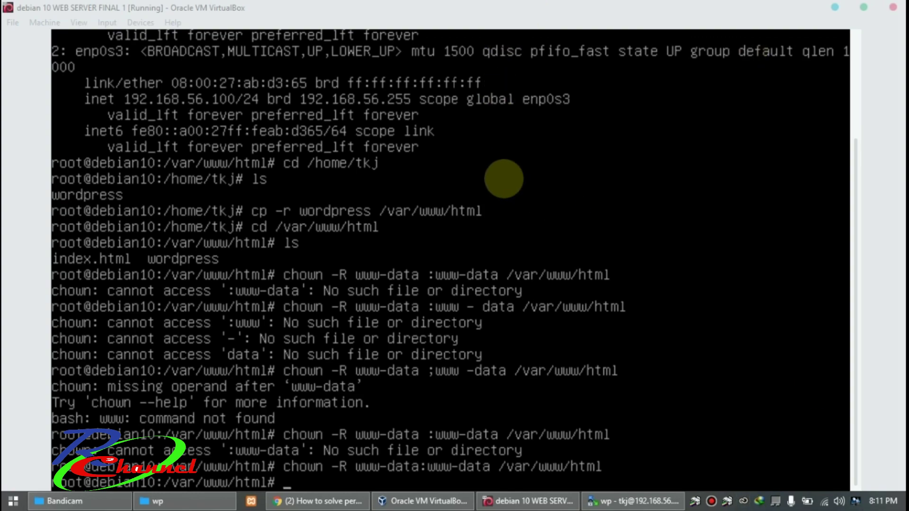
{"action": "left_click", "coordinate": [299, 97]}
{"action": "type", "text": "c"}
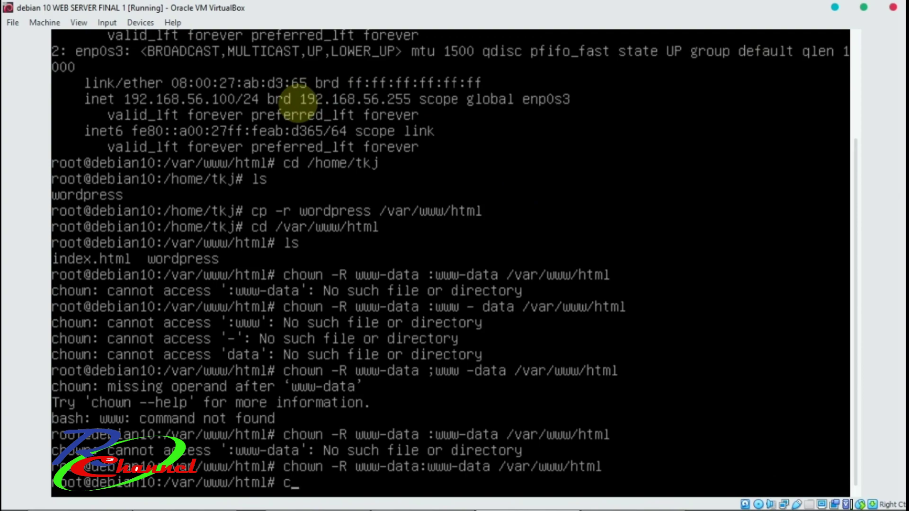
{"action": "type", "text": "hown -R www"}
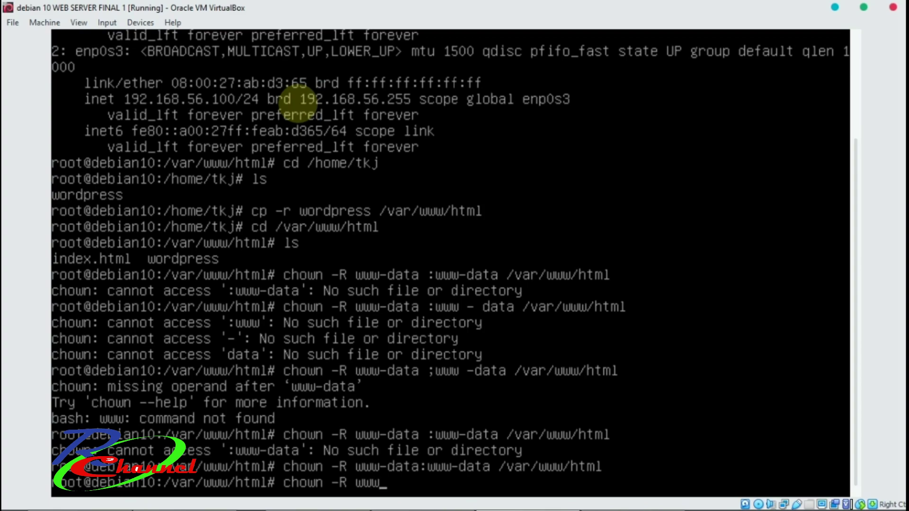
{"action": "type", "text": "-data:www-data"}
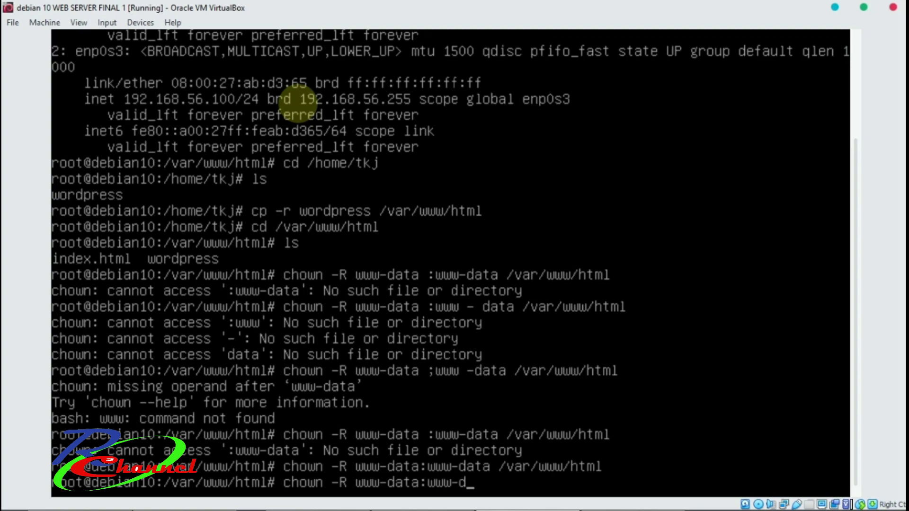
{"action": "type", "text": " /var/www"}
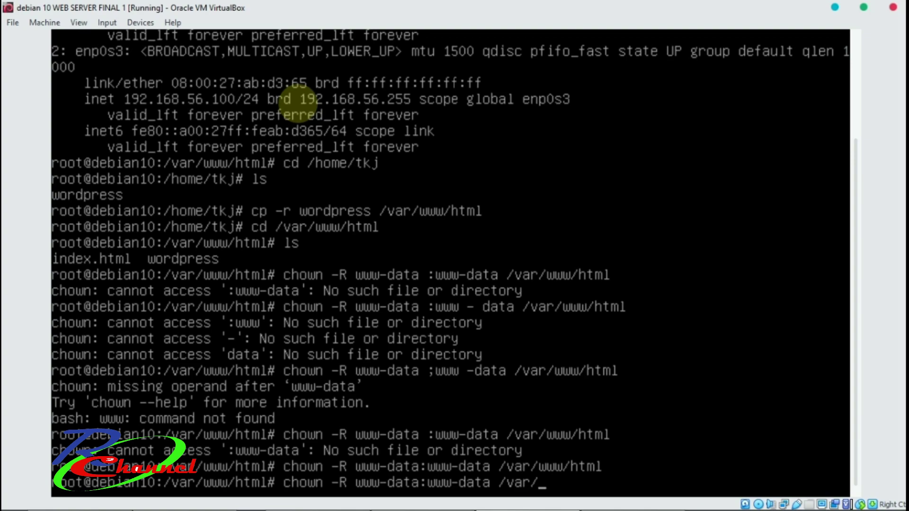
{"action": "type", "text": "/html"}
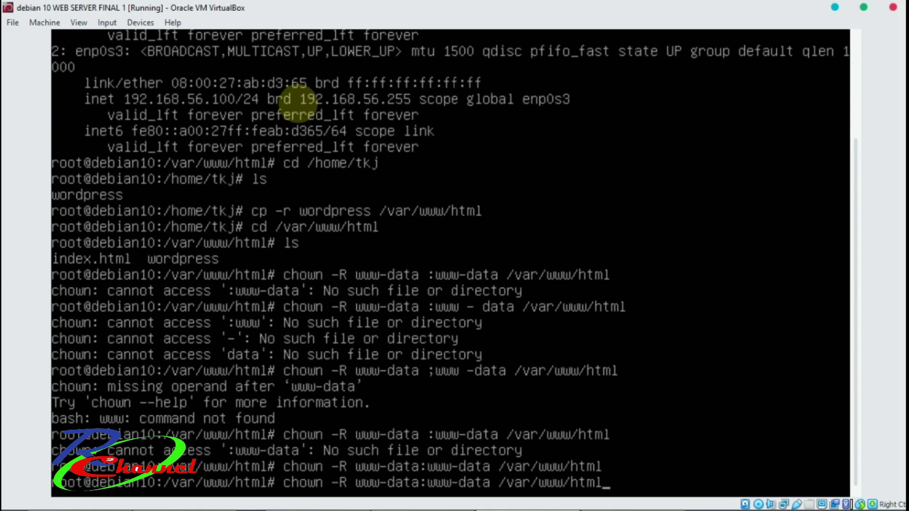
{"action": "key", "text": "Return"}
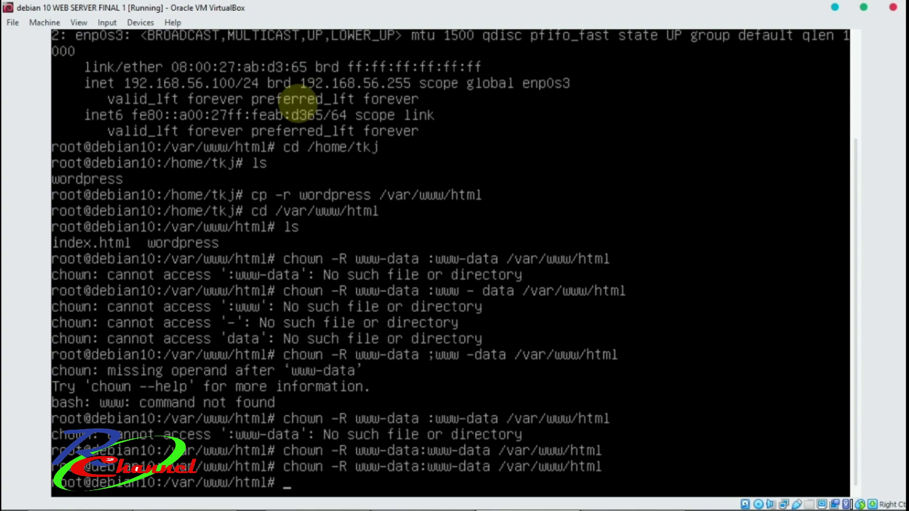
Set all directories under /var/www/html to 755 with find -type d -exec chmod 755.
{"action": "type", "text": "find /var/"}
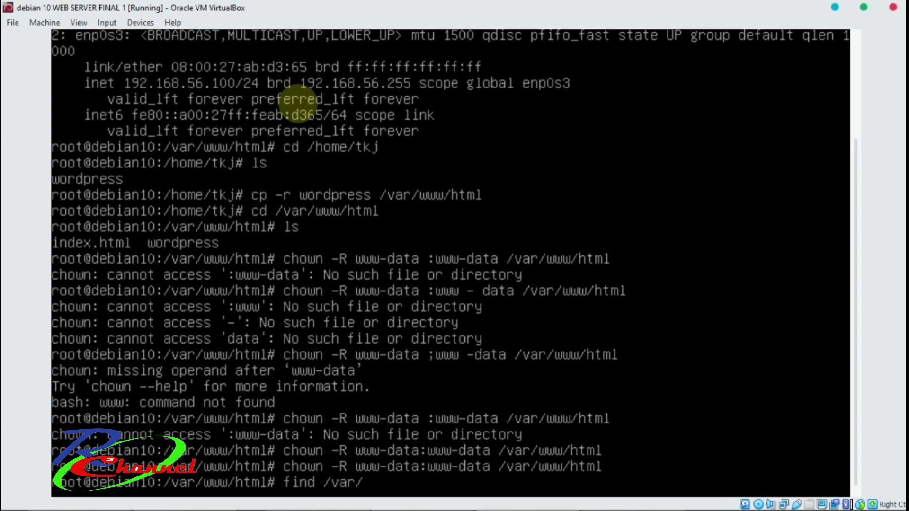
{"action": "type", "text": "www/html"}
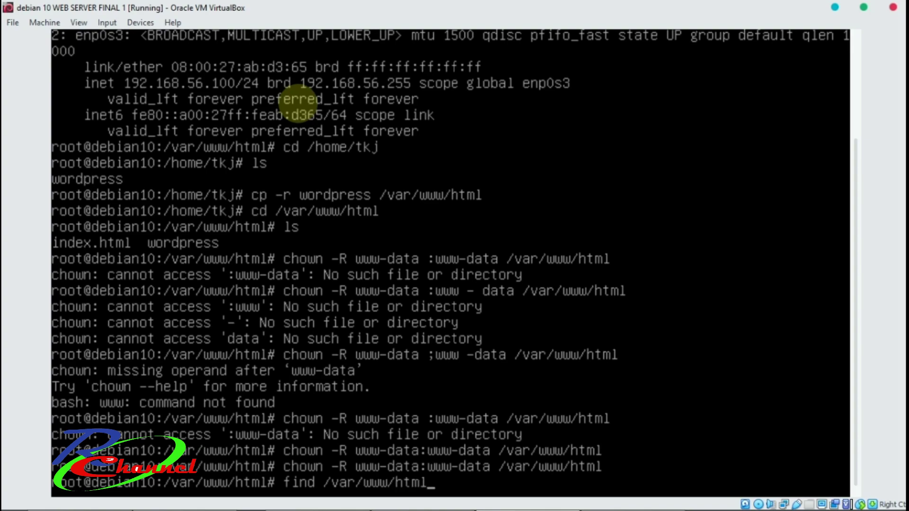
{"action": "type", "text": " -type d -exec"}
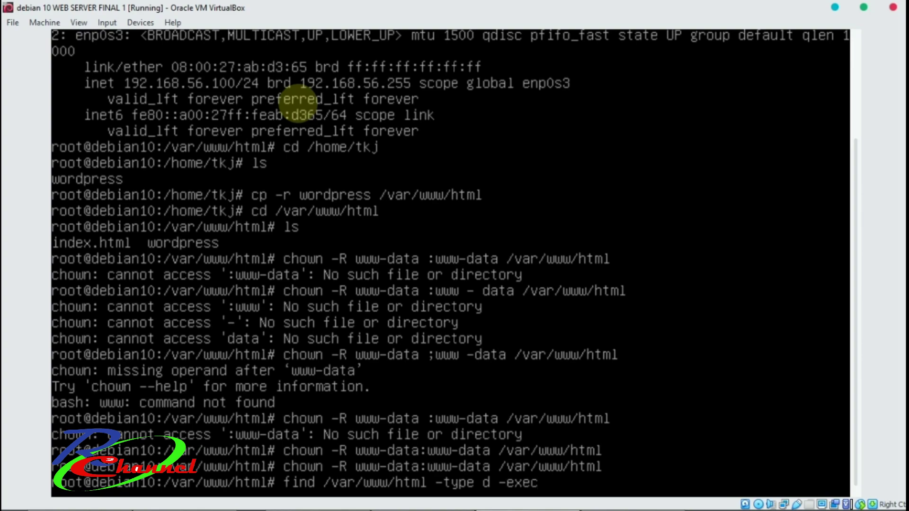
{"action": "type", "text": " chmod 755"}
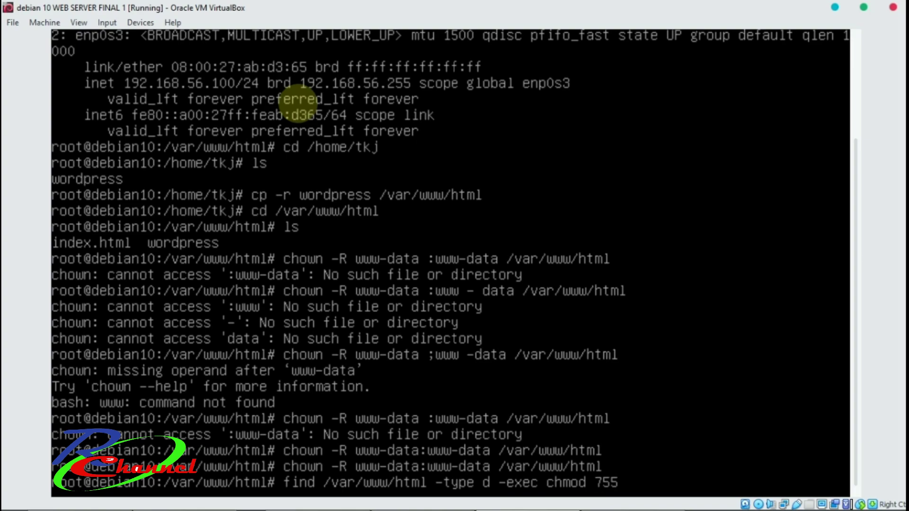
{"action": "type", "text": " {} ]"}
{"action": "key", "text": "BackSpace"}
{"action": "type", "text": "\\;"}
{"action": "key", "text": "Return"}
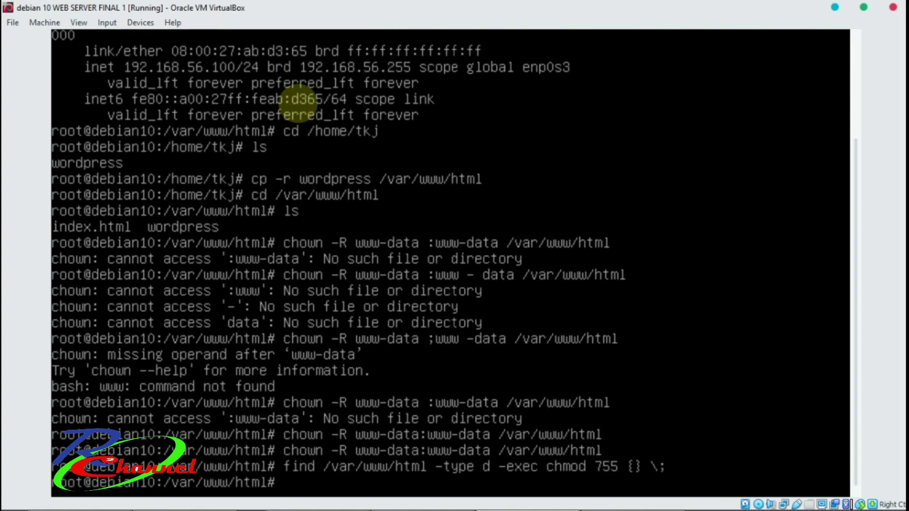
Reuse the find command with -type f to set all files to 644.
{"action": "key", "text": "Up"}
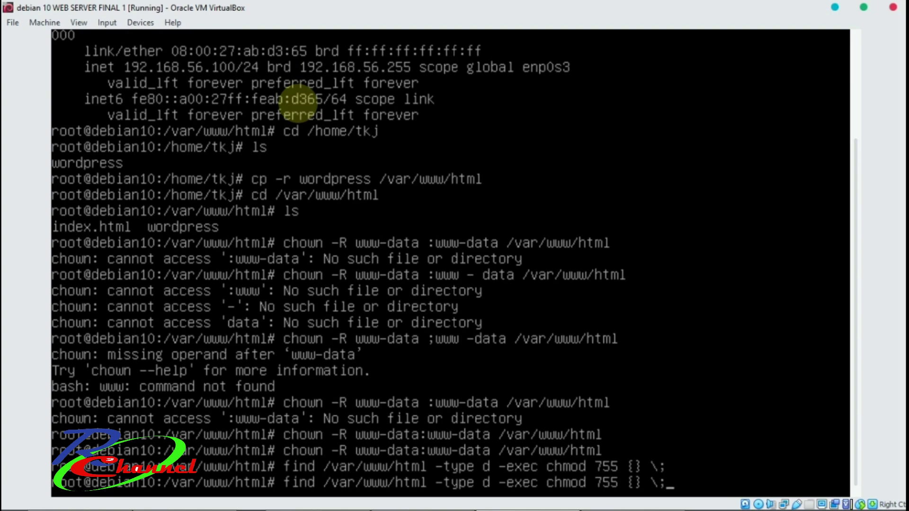
{"action": "key", "text": "Left"}
{"action": "key", "text": "Left"}
{"action": "key", "text": "Left"}
{"action": "key", "text": "Left"}
{"action": "key", "text": "Left"}
{"action": "key", "text": "Left"}
{"action": "key", "text": "Left"}
{"action": "key", "text": "Left"}
{"action": "key", "text": "Left"}
{"action": "key", "text": "Left"}
{"action": "key", "text": "Left"}
{"action": "key", "text": "Left"}
{"action": "key", "text": "Left"}
{"action": "key", "text": "Left"}
{"action": "key", "text": "Left"}
{"action": "key", "text": "Left"}
{"action": "key", "text": "BackSpace"}
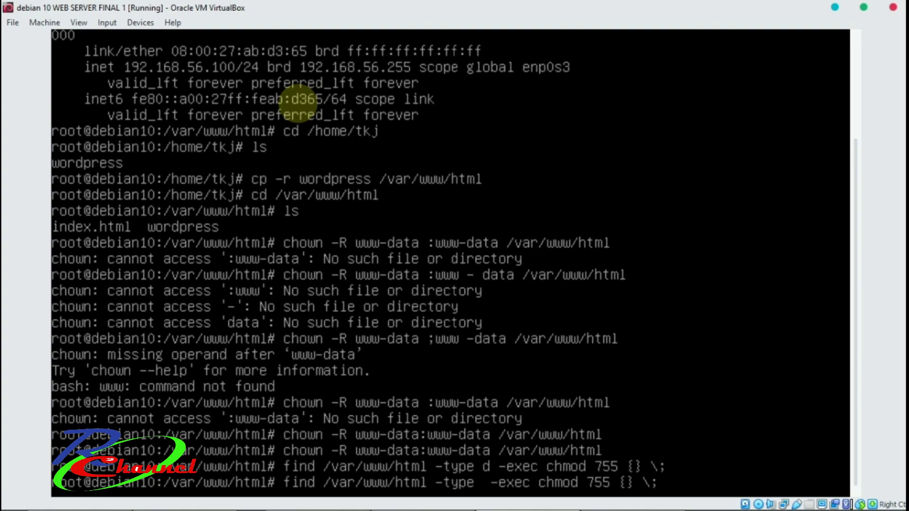
{"action": "type", "text": "f"}
{"action": "key", "text": "Right"}
{"action": "key", "text": "Right"}
{"action": "key", "text": "Right"}
{"action": "key", "text": "Right"}
{"action": "key", "text": "Right"}
{"action": "key", "text": "Right"}
{"action": "key", "text": "Right"}
{"action": "key", "text": "Right"}
{"action": "key", "text": "Right"}
{"action": "key", "text": "Right"}
{"action": "key", "text": "Right"}
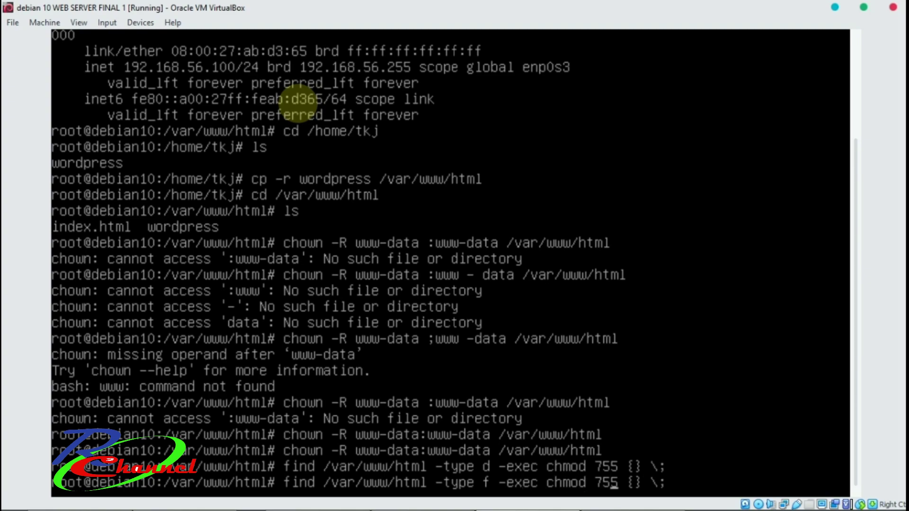
{"action": "key", "text": "BackSpace"}
{"action": "key", "text": "BackSpace"}
{"action": "key", "text": "BackSpace"}
{"action": "type", "text": "644"}
{"action": "key", "text": "Return"}
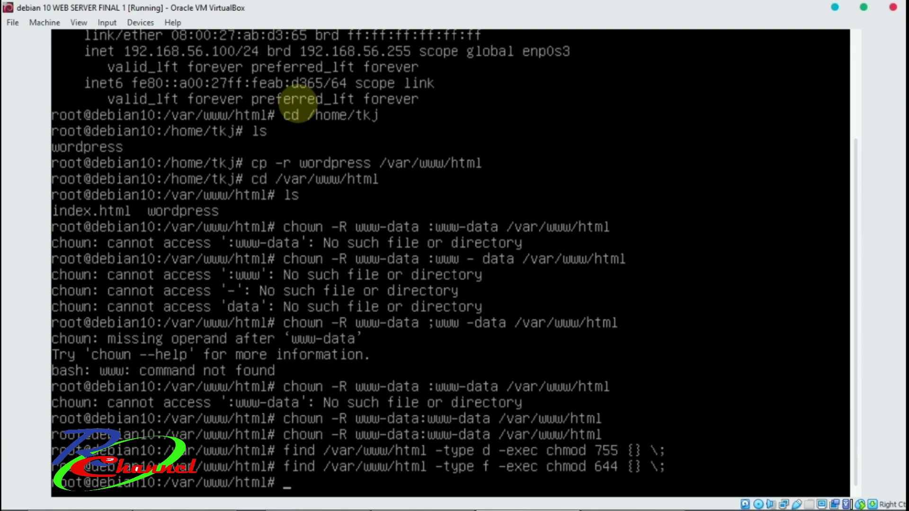
Stop the apache2 service with systemctl stop apache2, fixing the mistyped command.
{"action": "type", "text": "system stop"}
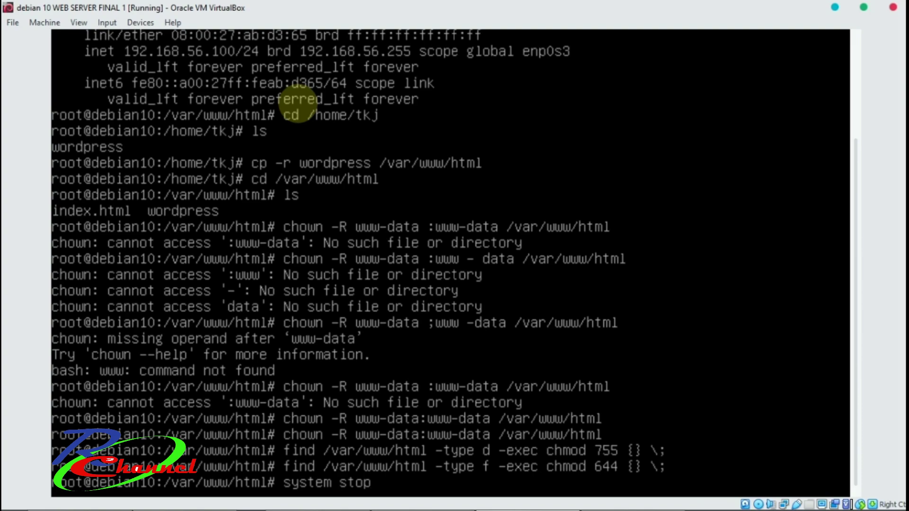
{"action": "type", "text": " apache2"}
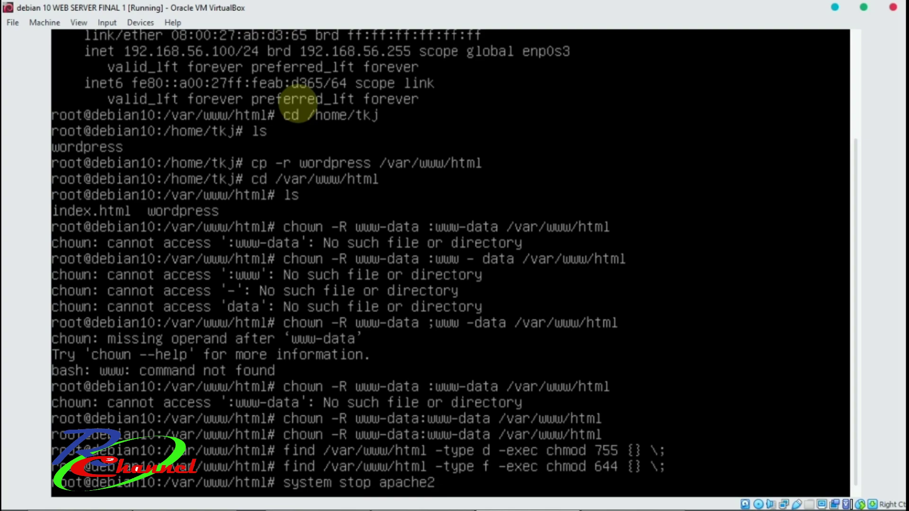
{"action": "key", "text": "Return"}
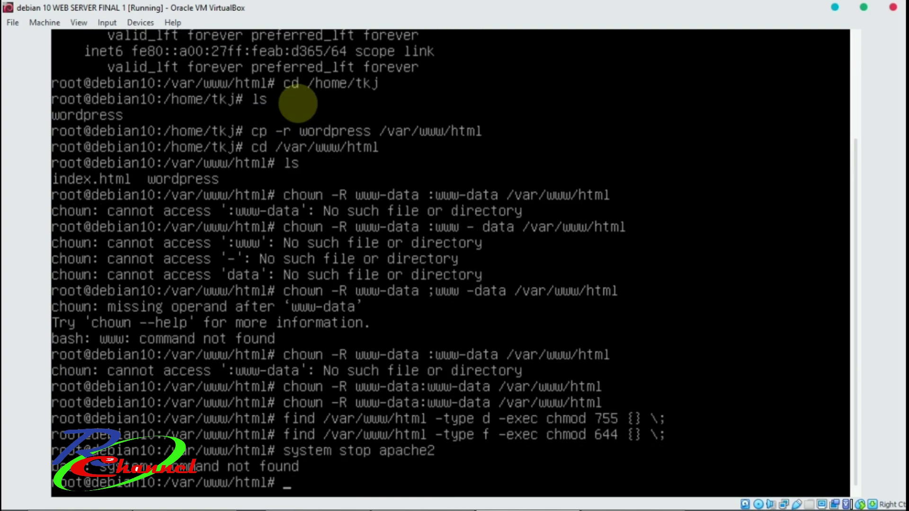
{"action": "key", "text": "Up"}
{"action": "key", "text": "Left"}
{"action": "key", "text": "Left"}
{"action": "key", "text": "Left"}
{"action": "key", "text": "Left"}
{"action": "key", "text": "Left"}
{"action": "key", "text": "Left"}
{"action": "key", "text": "Left"}
{"action": "key", "text": "Left"}
{"action": "key", "text": "Left"}
{"action": "key", "text": "Left"}
{"action": "key", "text": "Left"}
{"action": "key", "text": "Left"}
{"action": "type", "text": "ctl"}
{"action": "key", "text": "Return"}
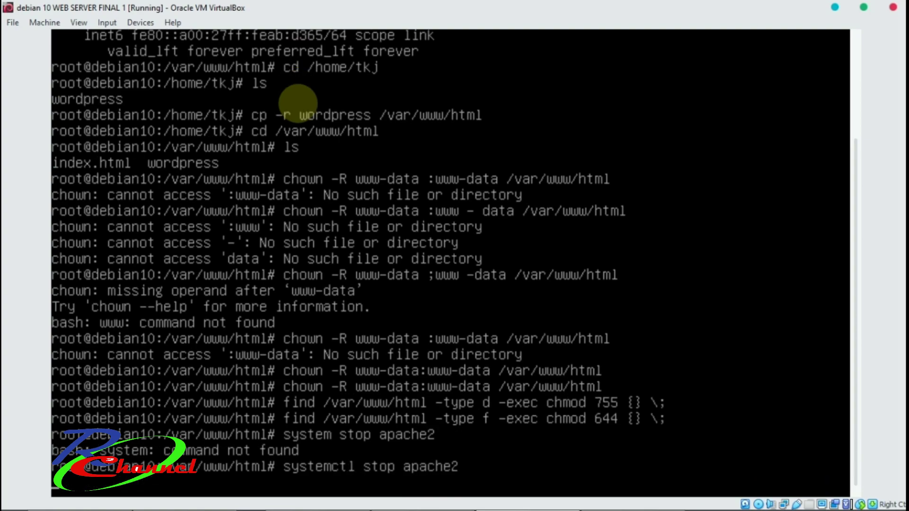
Start apache2 again and recursively set /var/www/html/wordpress to 755.
{"action": "key", "text": "Up"}
{"action": "key", "text": "Left"}
{"action": "key", "text": "Left"}
{"action": "key", "text": "Left"}
{"action": "key", "text": "Left"}
{"action": "key", "text": "Left"}
{"action": "key", "text": "Left"}
{"action": "key", "text": "Left"}
{"action": "key", "text": "Left"}
{"action": "key", "text": "BackSpace"}
{"action": "key", "text": "BackSpace"}
{"action": "type", "text": "art"}
{"action": "key", "text": "Return"}
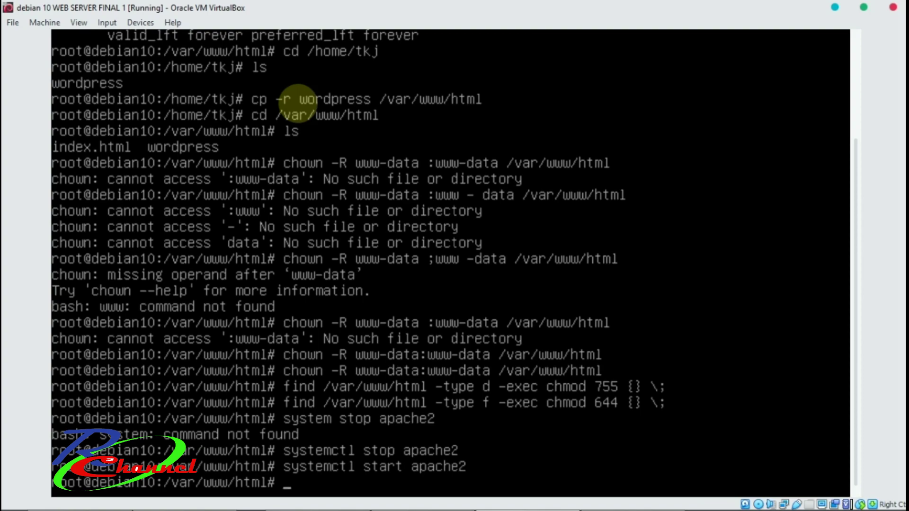
{"action": "type", "text": "chmod 75"}
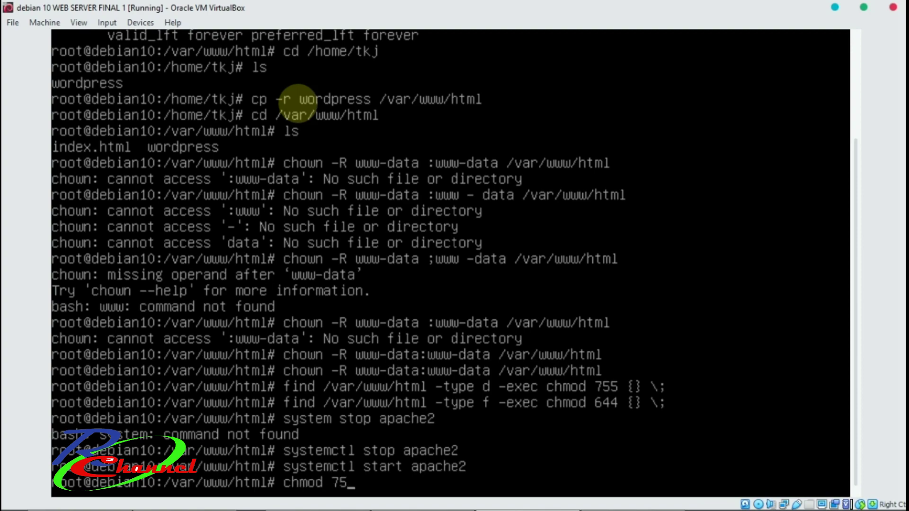
{"action": "type", "text": "5 -R /var/www"}
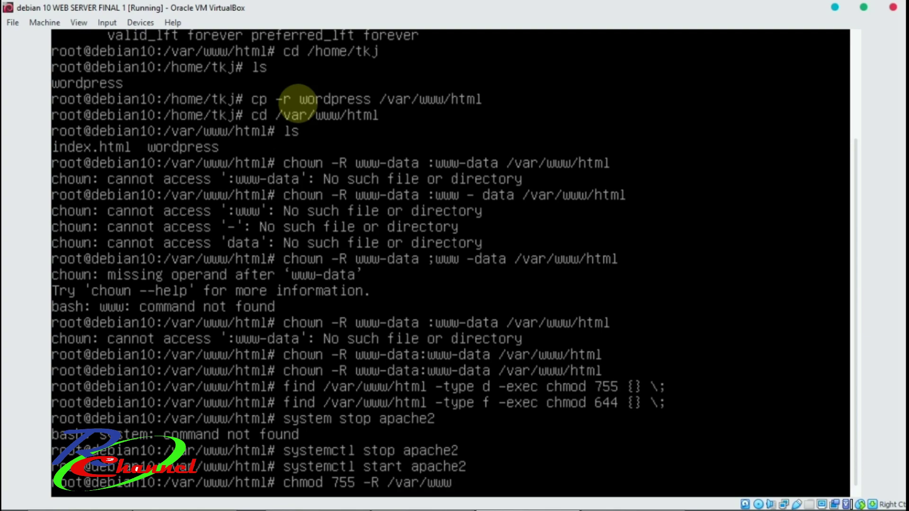
{"action": "type", "text": "/html/wordpress"}
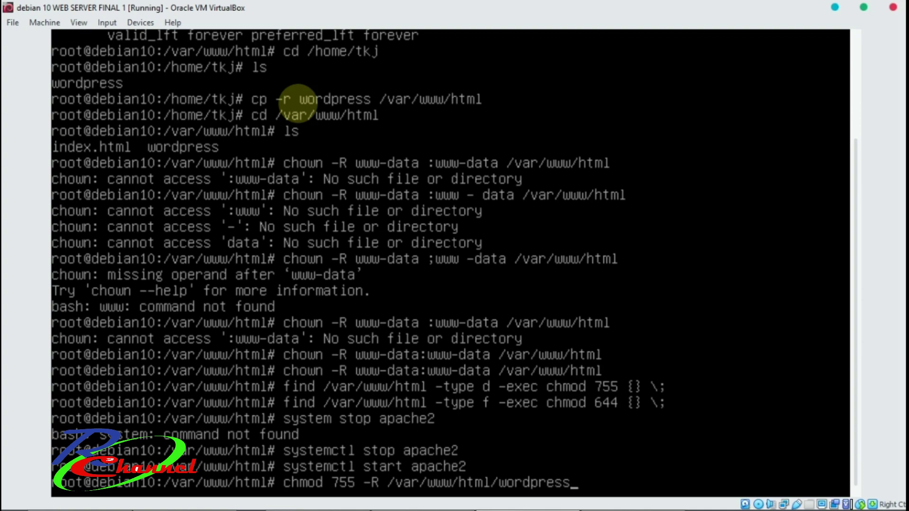
{"action": "key", "text": "Return"}
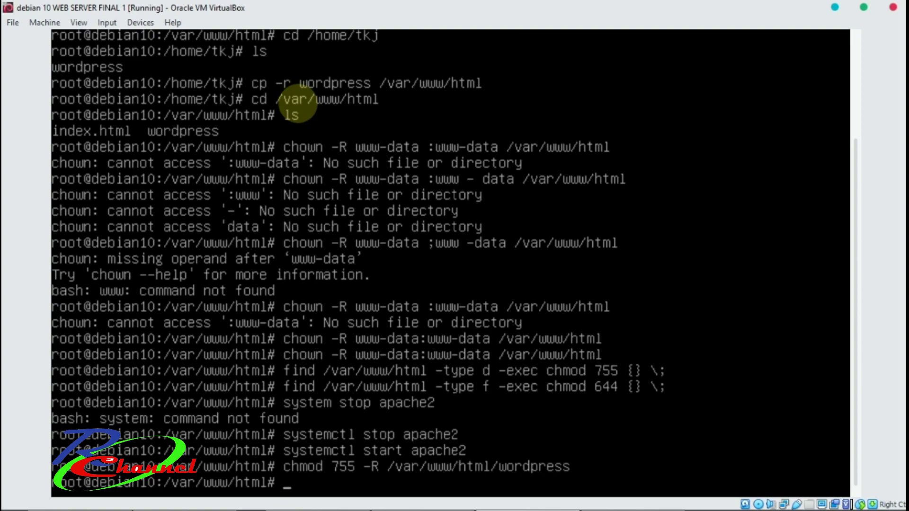
Enter nano /etc/apache2/sites-enabled/000-default.conf at the prompt without running it.
{"action": "type", "text": "nano /etc/"}
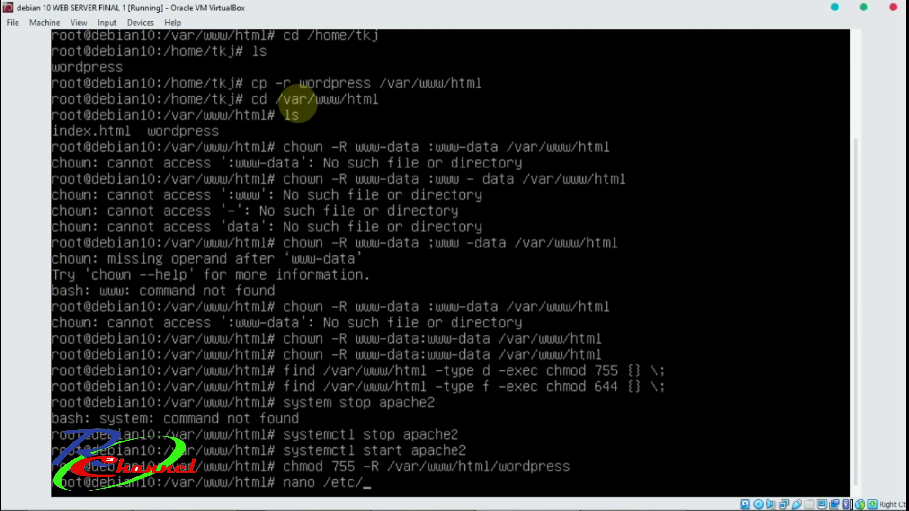
{"action": "type", "text": "apache2"}
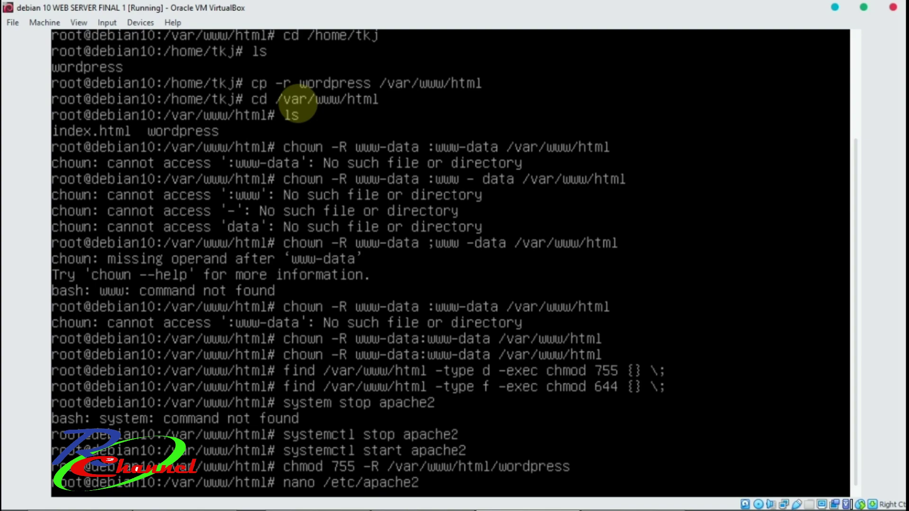
{"action": "type", "text": "/sites-enabled"}
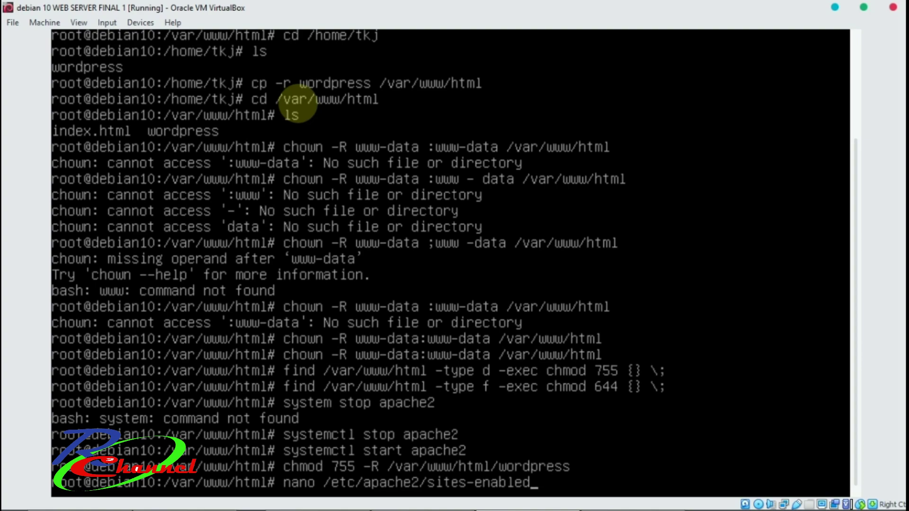
{"action": "type", "text": "000-defaul"}
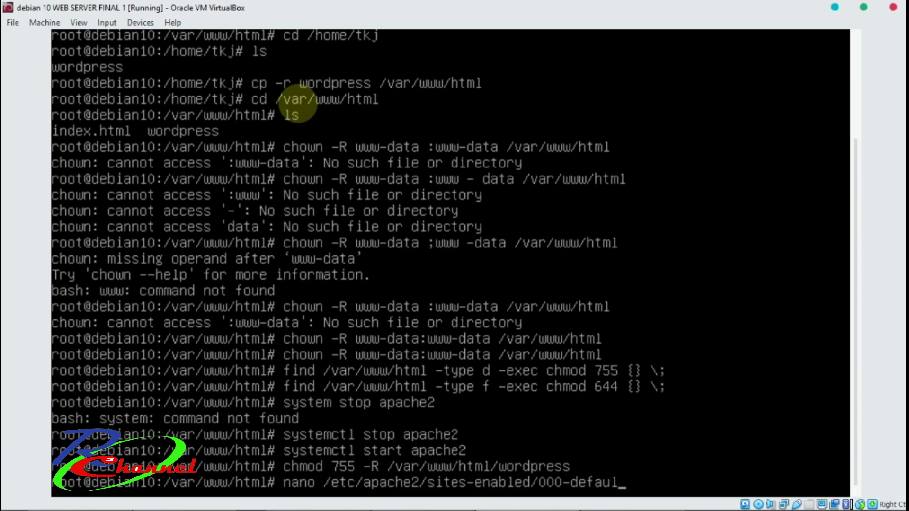
{"action": "type", "text": "t.conf"}
In 000-default.conf, set DocumentRoot to /var/www/html/wordpress, remove ServerAdmin, and save.
{"action": "key", "text": "Return"}
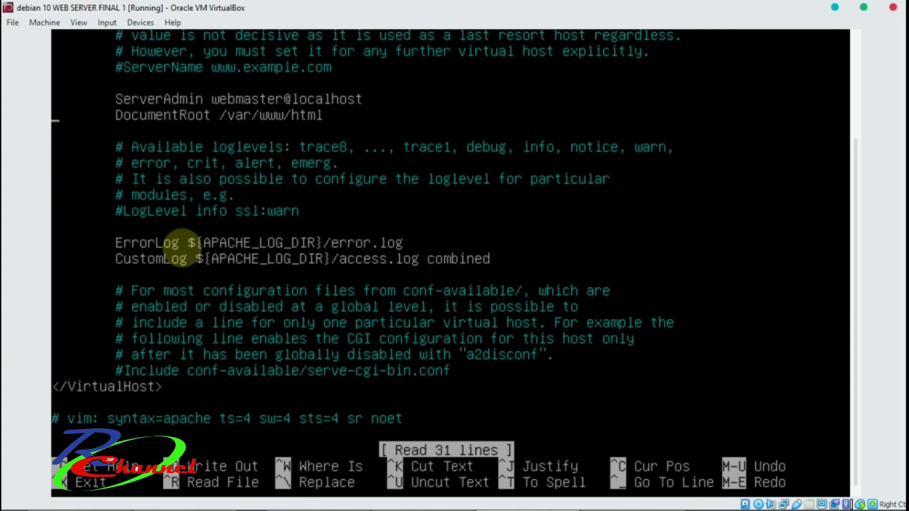
{"action": "key", "text": "Right"}
{"action": "key", "text": "Right"}
{"action": "key", "text": "Right"}
{"action": "key", "text": "Right"}
{"action": "key", "text": "Right"}
{"action": "key", "text": "Right"}
{"action": "key", "text": "Right"}
{"action": "key", "text": "Right"}
{"action": "key", "text": "Right"}
{"action": "key", "text": "Right"}
{"action": "key", "text": "Right"}
{"action": "key", "text": "Right"}
{"action": "key", "text": "Right"}
{"action": "key", "text": "Right"}
{"action": "key", "text": "Right"}
{"action": "key", "text": "Right"}
{"action": "key", "text": "Right"}
{"action": "key", "text": "Right"}
{"action": "key", "text": "Right"}
{"action": "key", "text": "Right"}
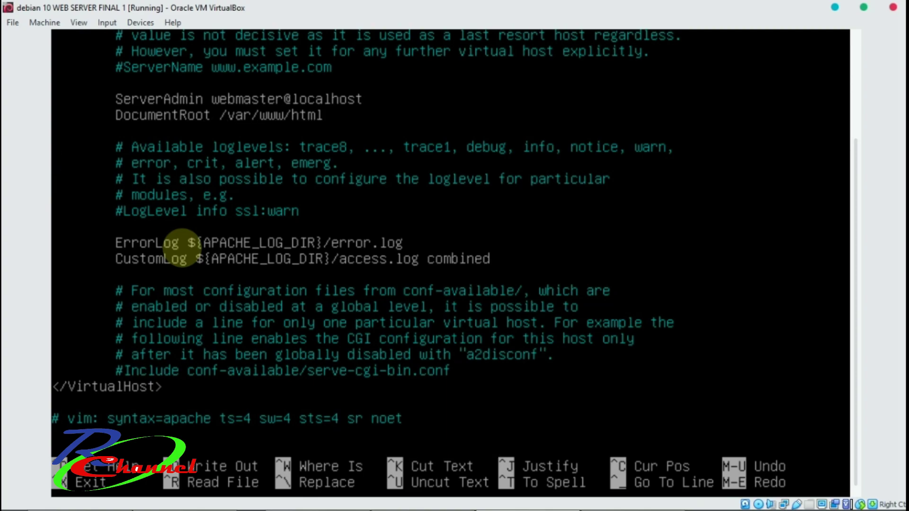
{"action": "type", "text": "/wordpress"}
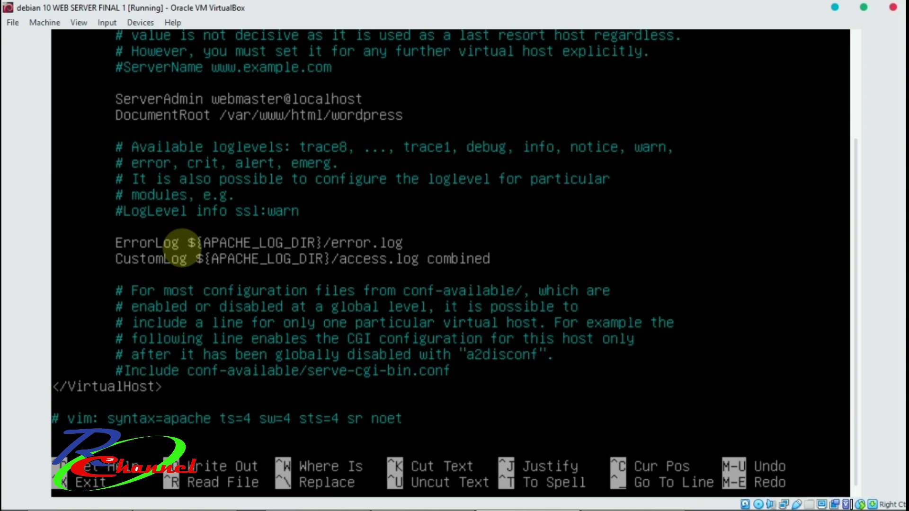
{"action": "key", "text": "Up"}
{"action": "key", "text": "BackSpace"}
{"action": "key", "text": "BackSpace"}
{"action": "key", "text": "BackSpace"}
{"action": "key", "text": "BackSpace"}
{"action": "key", "text": "BackSpace"}
{"action": "key", "text": "BackSpace"}
{"action": "key", "text": "BackSpace"}
{"action": "key", "text": "BackSpace"}
{"action": "key", "text": "BackSpace"}
{"action": "key", "text": "BackSpace"}
{"action": "key", "text": "BackSpace"}
{"action": "key", "text": "BackSpace"}
{"action": "key", "text": "BackSpace"}
{"action": "key", "text": "BackSpace"}
{"action": "key", "text": "BackSpace"}
{"action": "key", "text": "BackSpace"}
{"action": "key", "text": "BackSpace"}
{"action": "key", "text": "BackSpace"}
{"action": "key", "text": "BackSpace"}
{"action": "key", "text": "BackSpace"}
{"action": "key", "text": "BackSpace"}
{"action": "key", "text": "BackSpace"}
{"action": "key", "text": "BackSpace"}
{"action": "key", "text": "BackSpace"}
{"action": "key", "text": "BackSpace"}
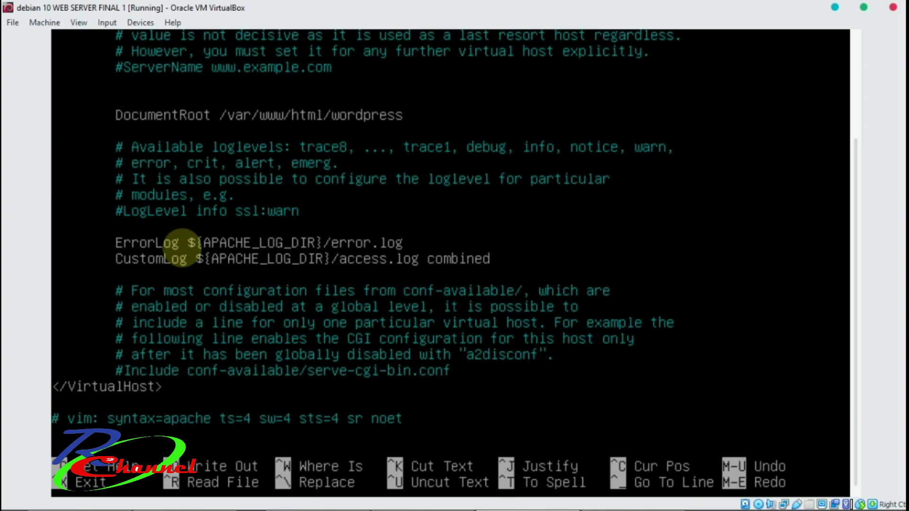
{"action": "key", "text": "ctrl+x"}
{"action": "key", "text": "y"}
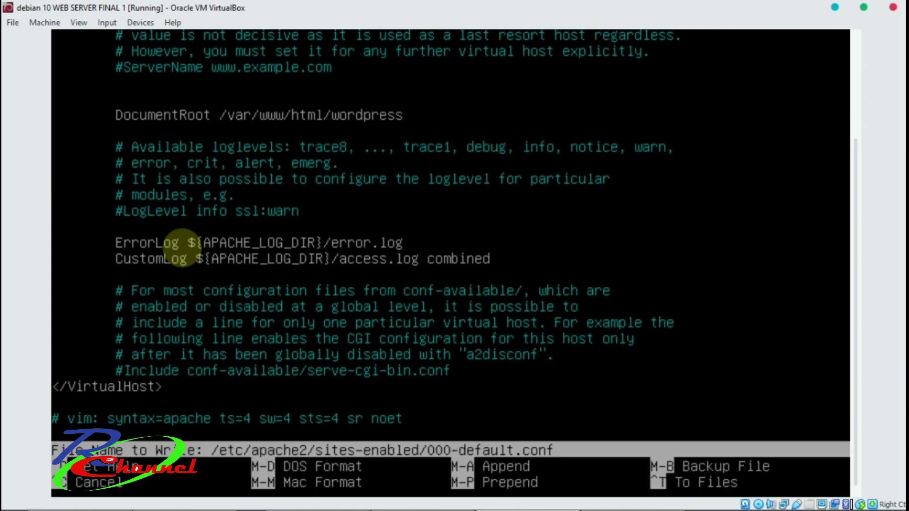
{"action": "key", "text": "Return"}
Restart the networking service and then the apache2 service.
{"action": "key", "text": "Up"}
{"action": "key", "text": "Up"}
{"action": "key", "text": "Up"}
{"action": "key", "text": "Up"}
{"action": "key", "text": "Up"}
{"action": "key", "text": "Up"}
{"action": "key", "text": "Down"}
{"action": "key", "text": "Up"}
{"action": "key", "text": "Up"}
{"action": "key", "text": "Up"}
{"action": "key", "text": "Up"}
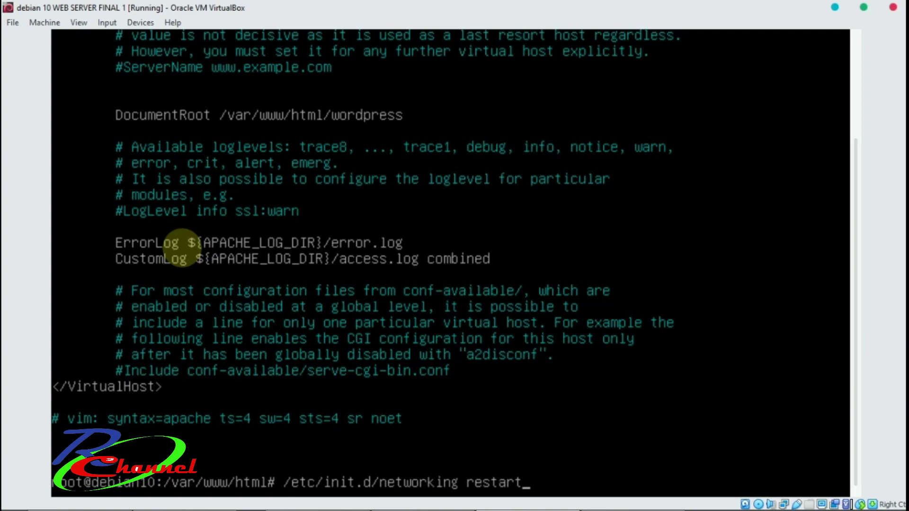
{"action": "key", "text": "Return"}
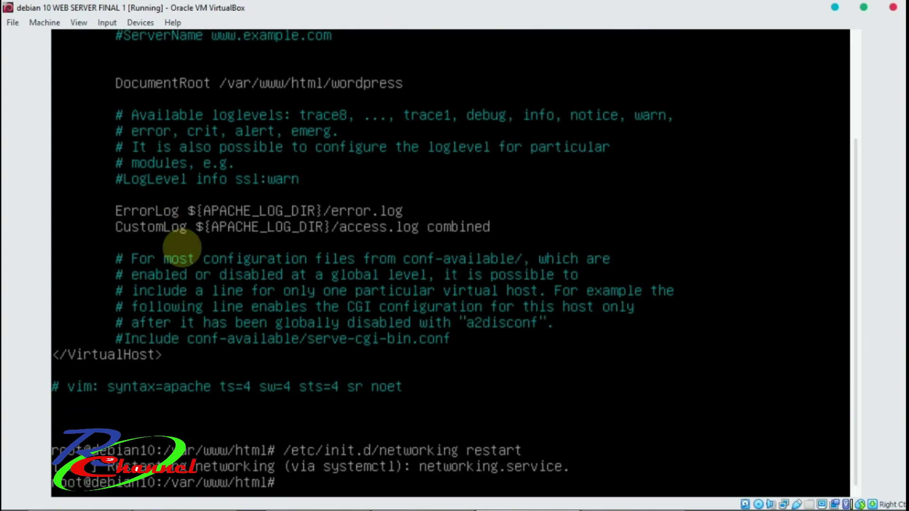
{"action": "key", "text": "Up"}
{"action": "key", "text": "Left"}
{"action": "key", "text": "Left"}
{"action": "key", "text": "Left"}
{"action": "key", "text": "Left"}
{"action": "key", "text": "Left"}
{"action": "key", "text": "Left"}
{"action": "key", "text": "Left"}
{"action": "key", "text": "Left"}
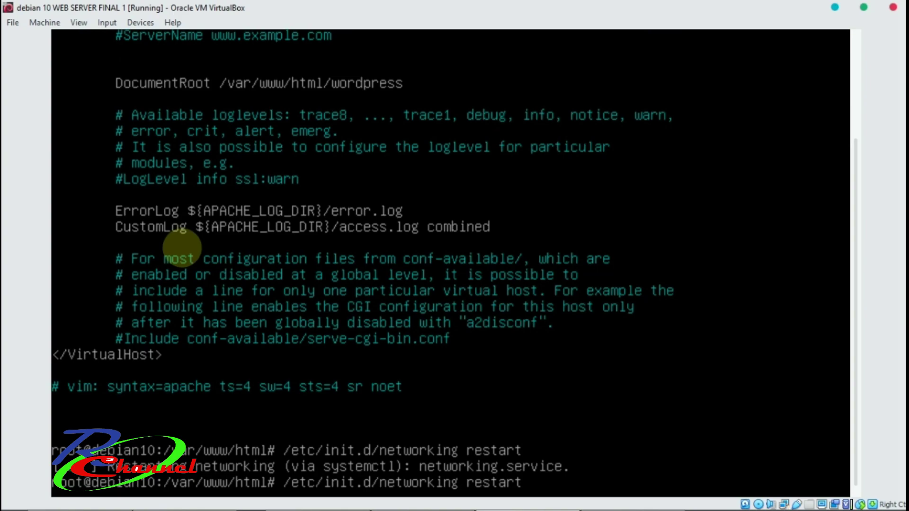
{"action": "key", "text": "BackSpace"}
{"action": "key", "text": "BackSpace"}
{"action": "key", "text": "BackSpace"}
{"action": "key", "text": "BackSpace"}
{"action": "key", "text": "BackSpace"}
{"action": "key", "text": "BackSpace"}
{"action": "key", "text": "BackSpace"}
{"action": "key", "text": "BackSpace"}
{"action": "key", "text": "BackSpace"}
{"action": "key", "text": "BackSpace"}
{"action": "type", "text": "apache2"}
{"action": "key", "text": "Return"}
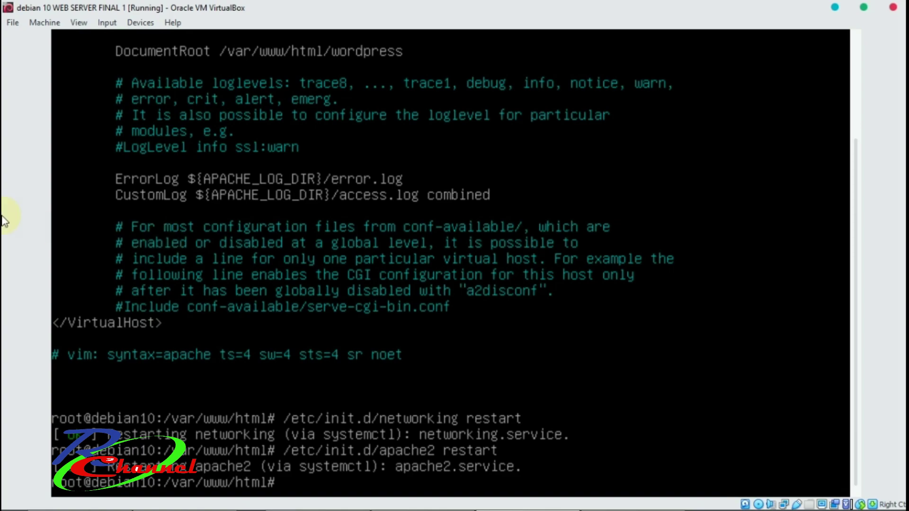
{"action": "left_click", "coordinate": [836, 8]}
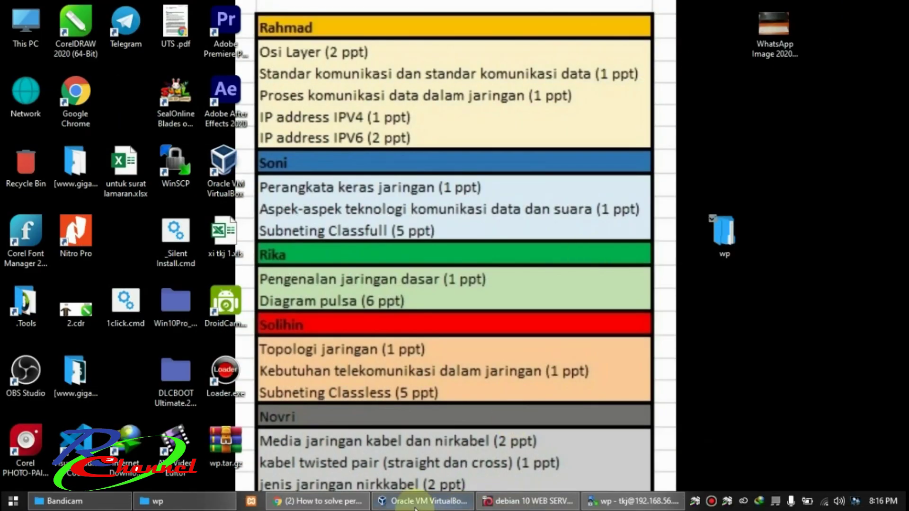
Launch Google Chrome maximized and load 192.168.56.100.
{"action": "mouse_move", "coordinate": [348, 506]}
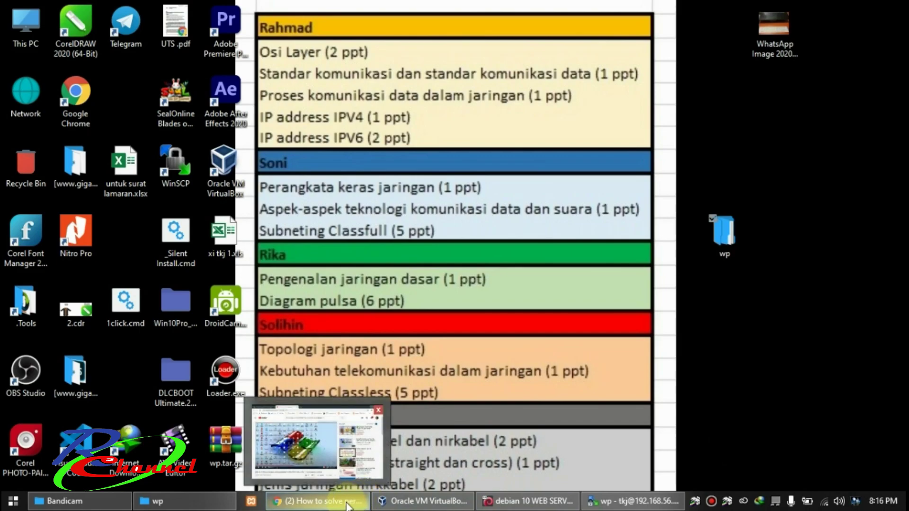
{"action": "left_click", "coordinate": [79, 99]}
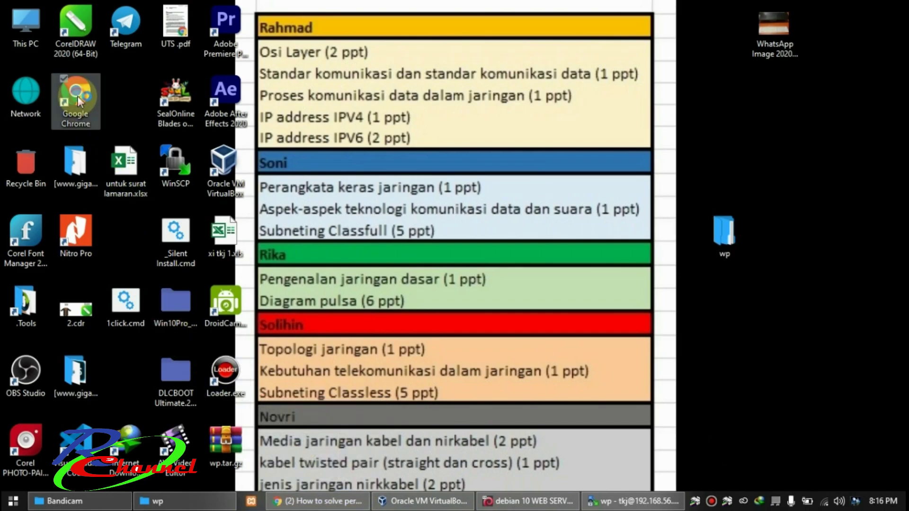
{"action": "double_click", "coordinate": [78, 99]}
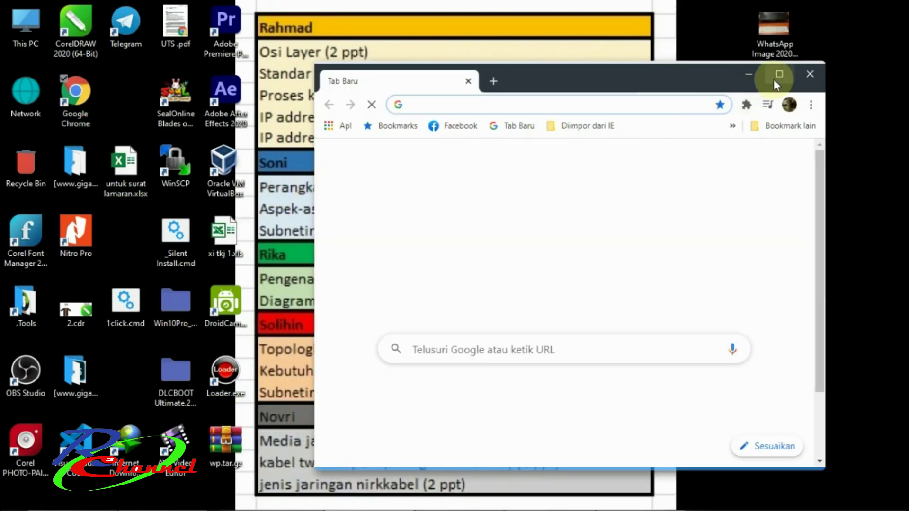
{"action": "left_click", "coordinate": [774, 80]}
{"action": "left_click", "coordinate": [154, 35]}
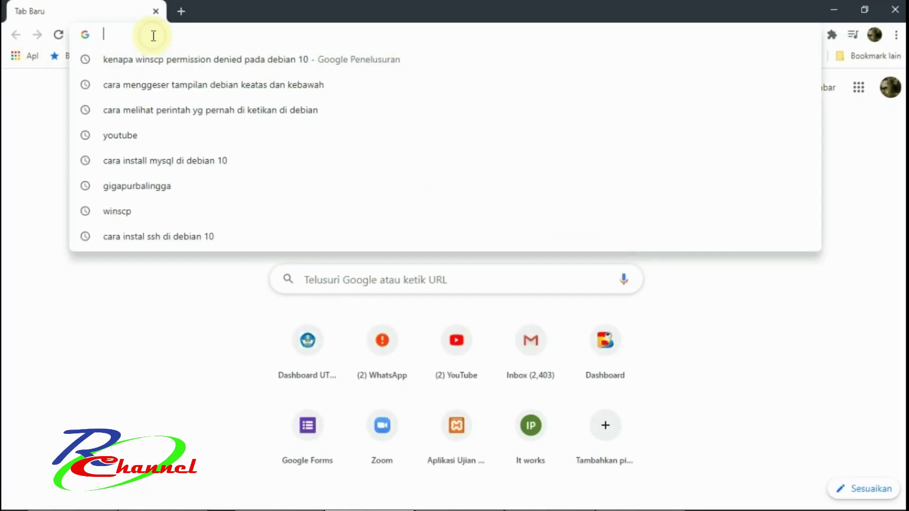
{"action": "type", "text": "192."}
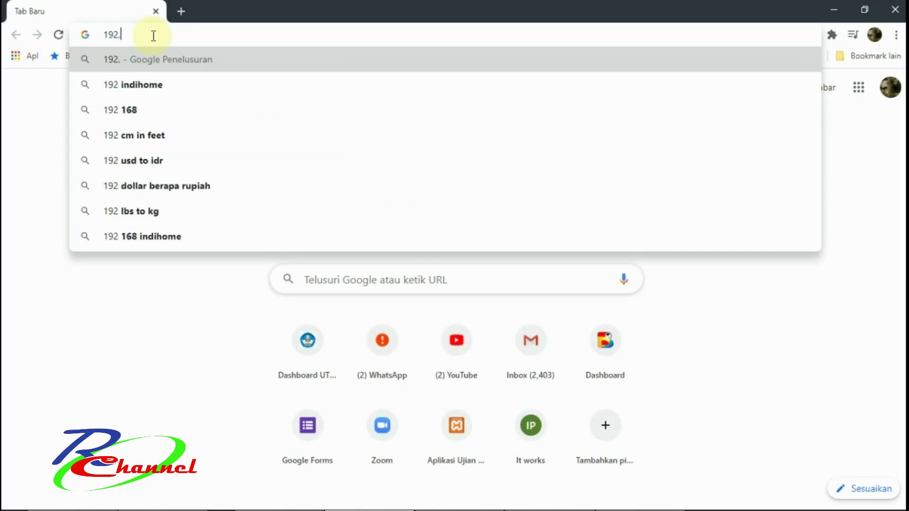
{"action": "type", "text": "168"}
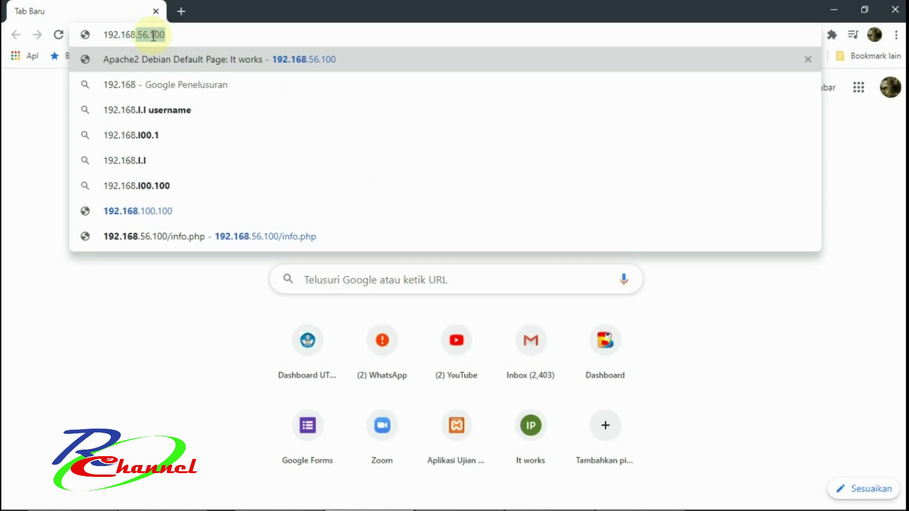
{"action": "key", "text": "Right"}
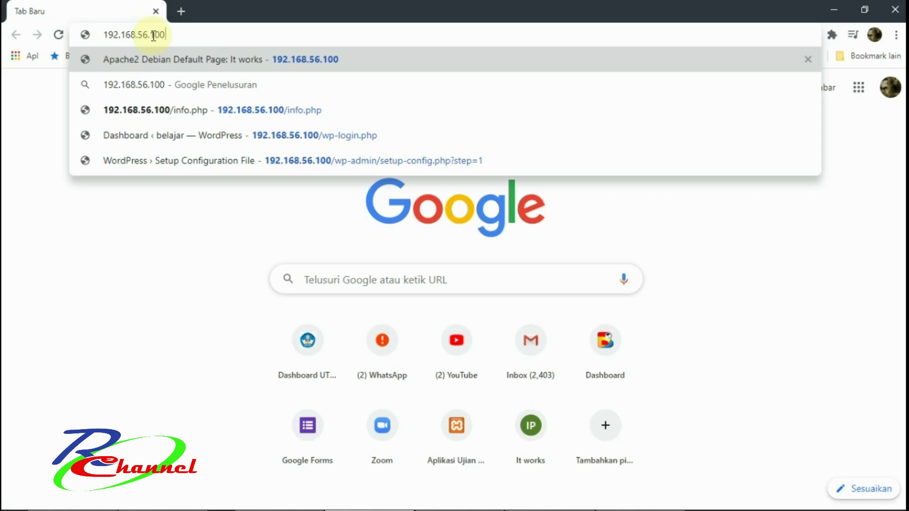
{"action": "key", "text": "Return"}
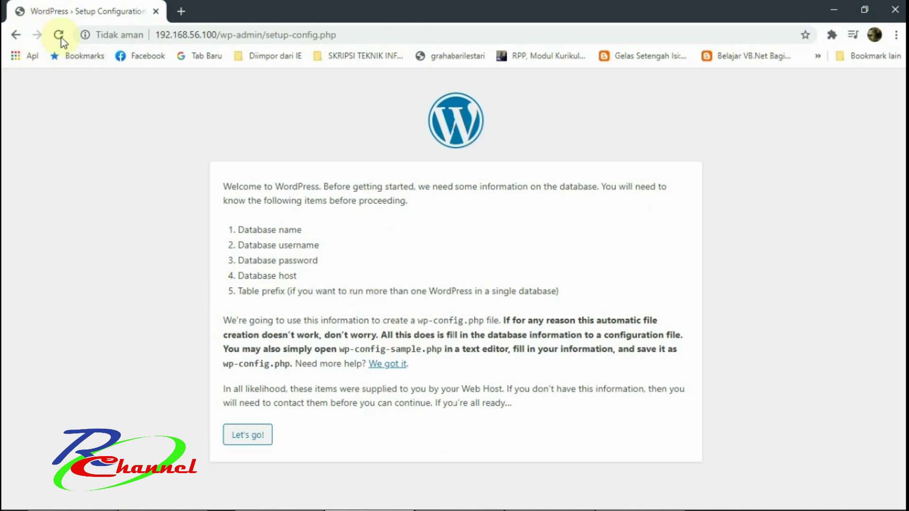
Review the listed database requirements on the WordPress welcome page, then choose Let's go!
{"action": "left_click_drag", "start_coordinate": [345, 34], "coordinate": [155, 33]}
{"action": "left_click_drag", "start_coordinate": [224, 188], "coordinate": [305, 229]}
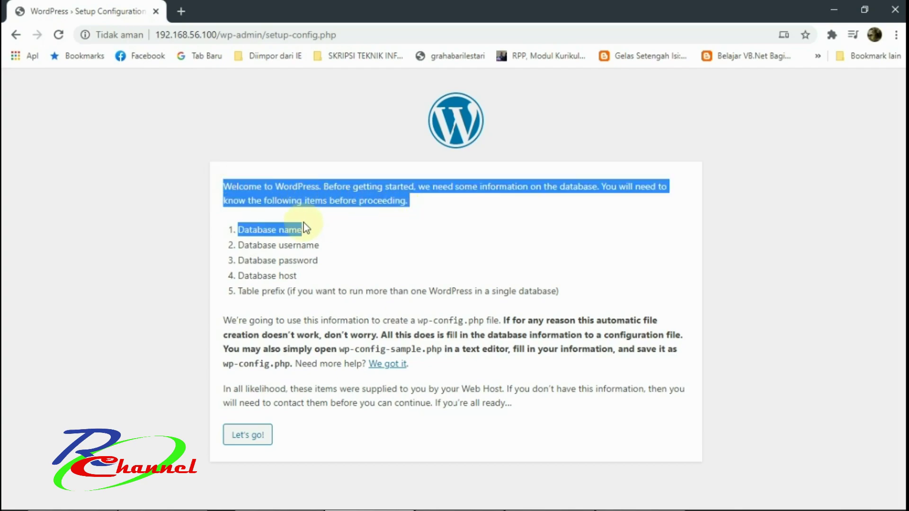
{"action": "left_click_drag", "start_coordinate": [238, 245], "coordinate": [320, 246]}
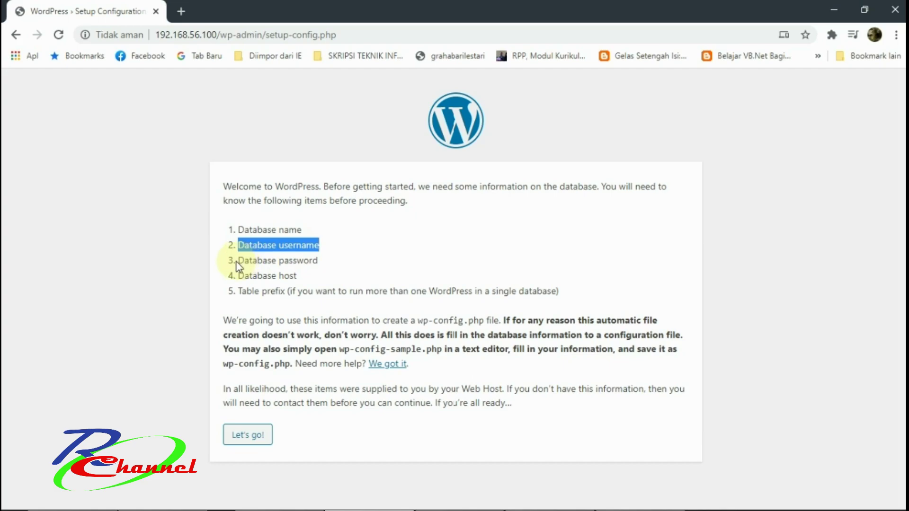
{"action": "left_click_drag", "start_coordinate": [239, 260], "coordinate": [343, 265]}
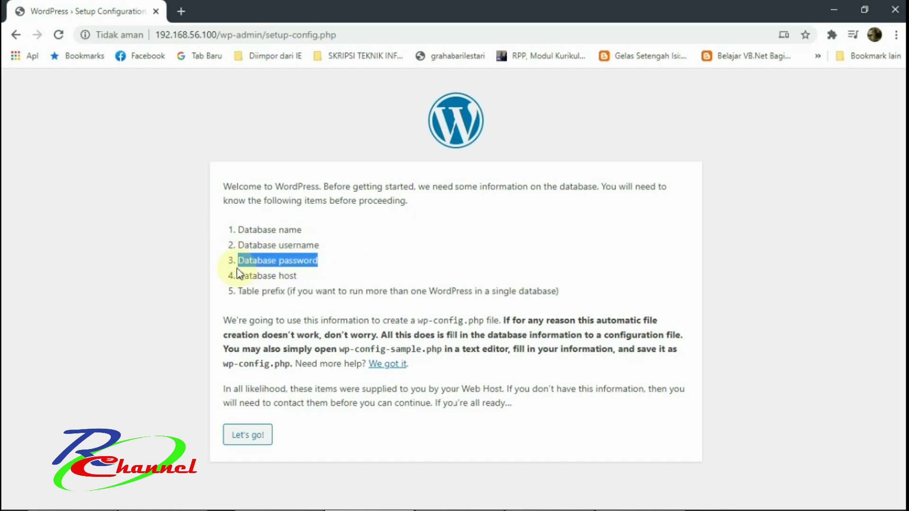
{"action": "left_click_drag", "start_coordinate": [238, 275], "coordinate": [297, 277]}
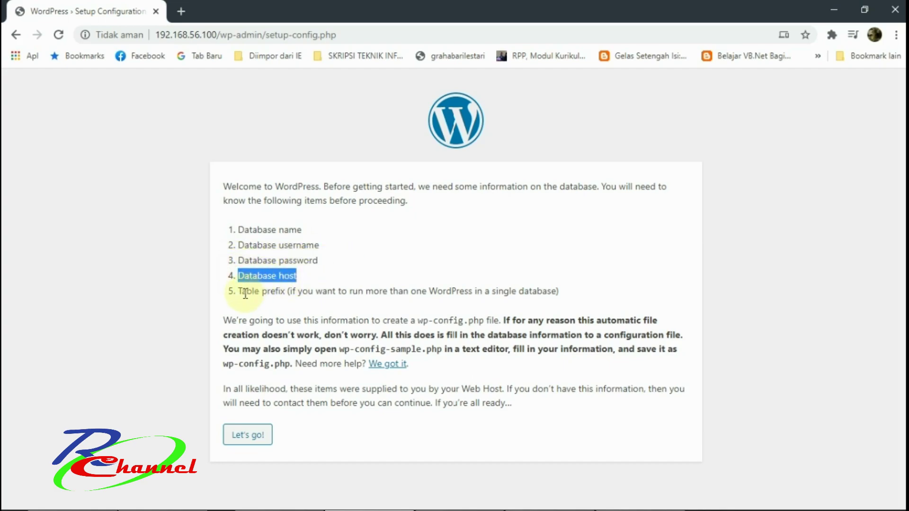
{"action": "left_click_drag", "start_coordinate": [238, 291], "coordinate": [558, 314]}
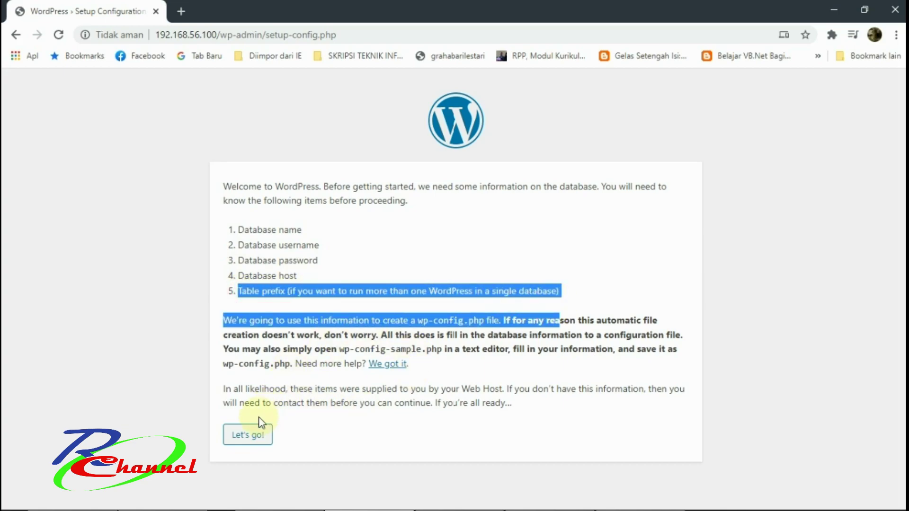
{"action": "left_click", "coordinate": [348, 430]}
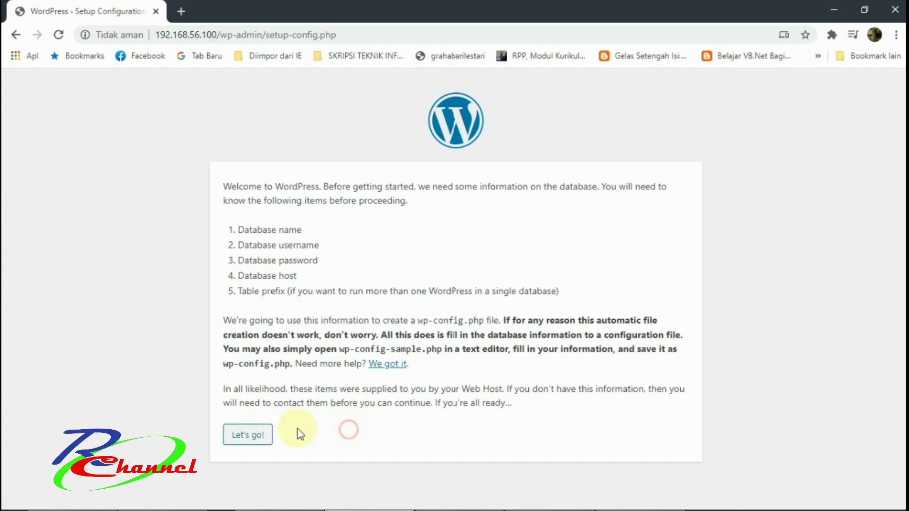
{"action": "left_click", "coordinate": [255, 438]}
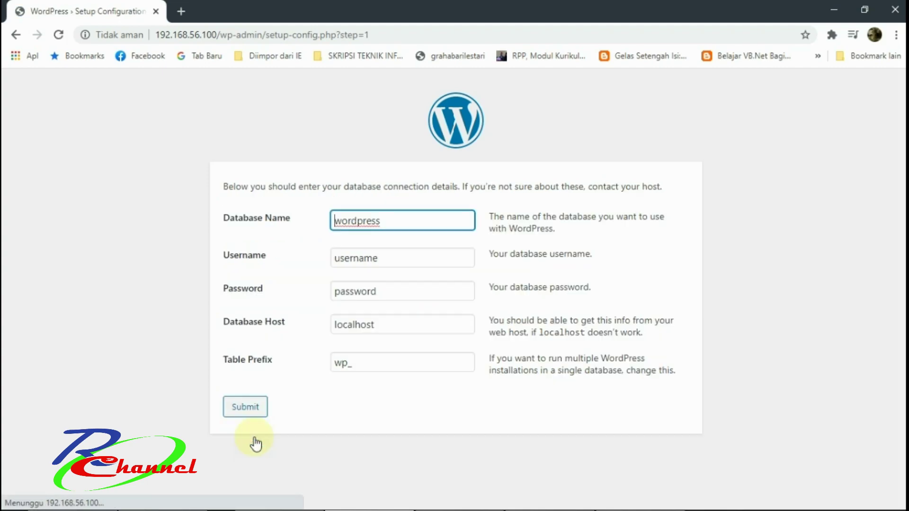
Keep database name wordpress and replace the placeholder with the database username.
{"action": "left_click", "coordinate": [397, 222]}
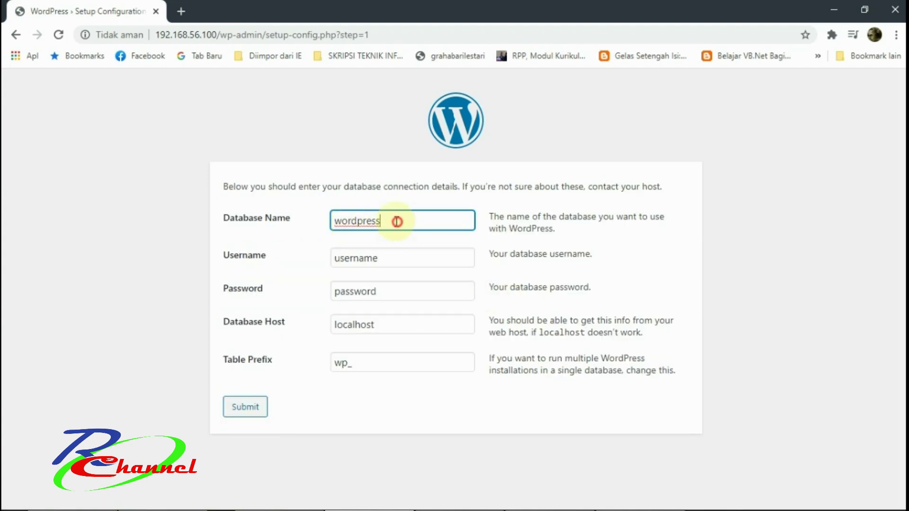
{"action": "left_click_drag", "start_coordinate": [397, 222], "coordinate": [321, 235]}
{"action": "left_click", "coordinate": [353, 260]}
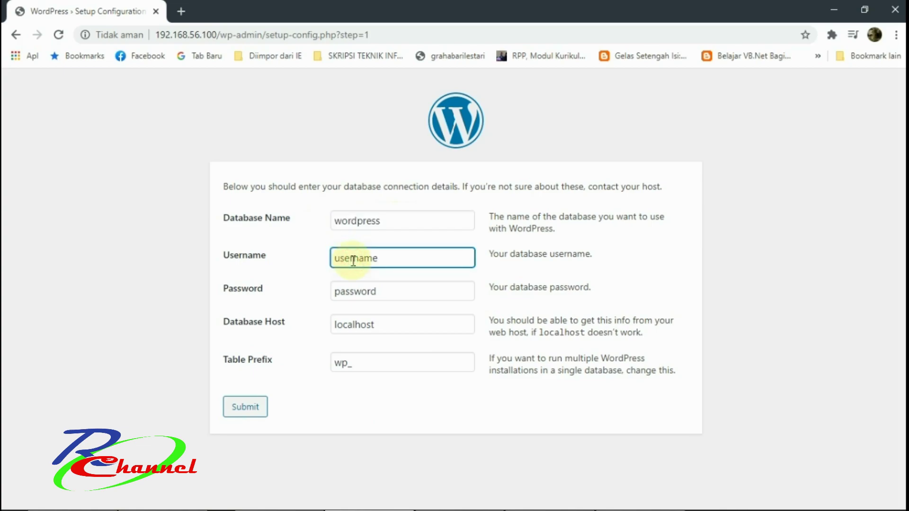
{"action": "key", "text": "BackSpace"}
{"action": "key", "text": "BackSpace"}
{"action": "key", "text": "BackSpace"}
{"action": "key", "text": "BackSpace"}
{"action": "key", "text": "Delete"}
{"action": "key", "text": "Delete"}
{"action": "key", "text": "Delete"}
{"action": "key", "text": "Delete"}
{"action": "type", "text": "tkj"}
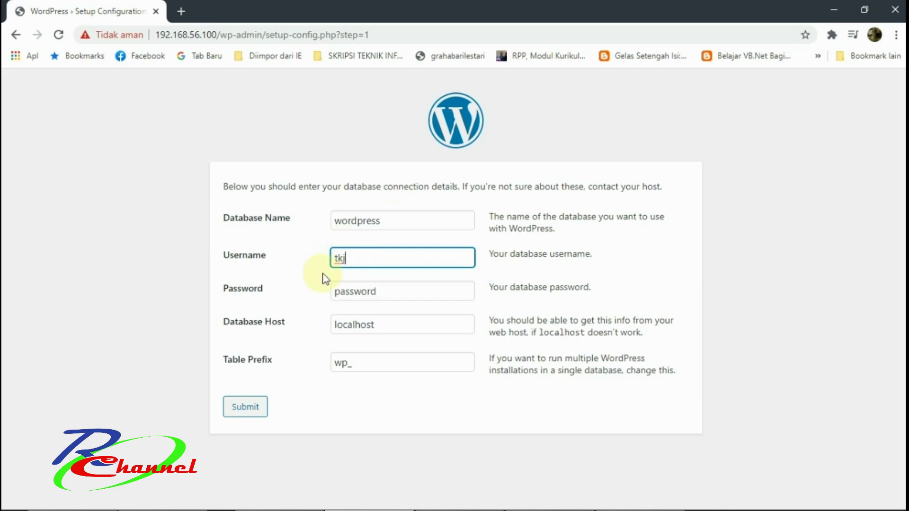
Enter the database password, keep host localhost, and submit the connection details.
{"action": "left_click", "coordinate": [357, 290]}
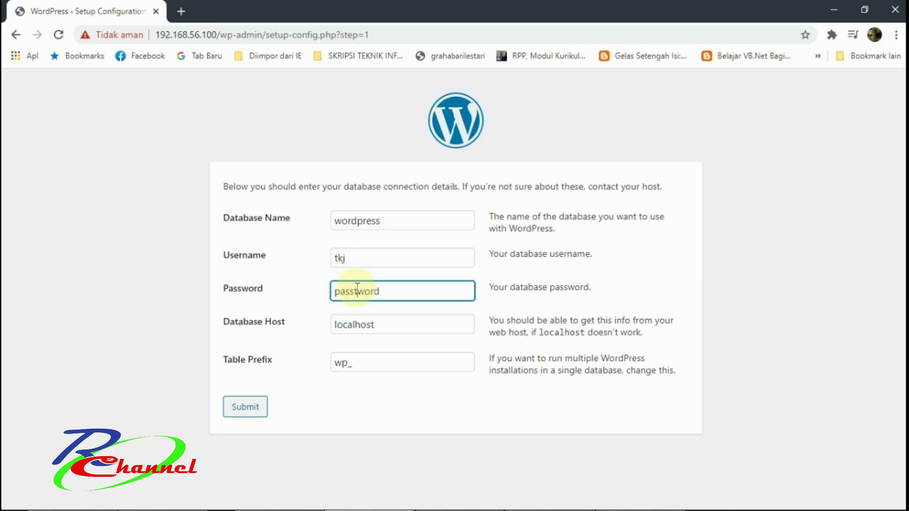
{"action": "double_click", "coordinate": [356, 289]}
{"action": "key", "text": "BackSpace"}
{"action": "double_click", "coordinate": [378, 321]}
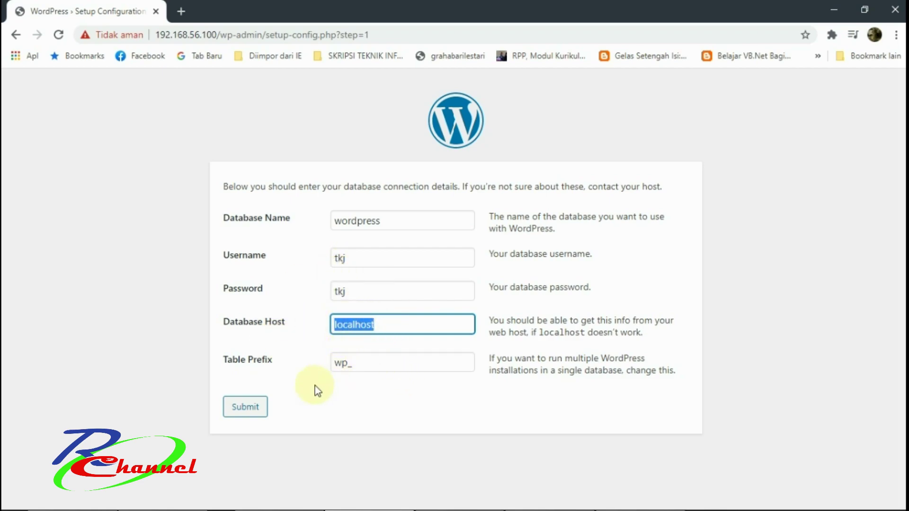
{"action": "left_click", "coordinate": [258, 419]}
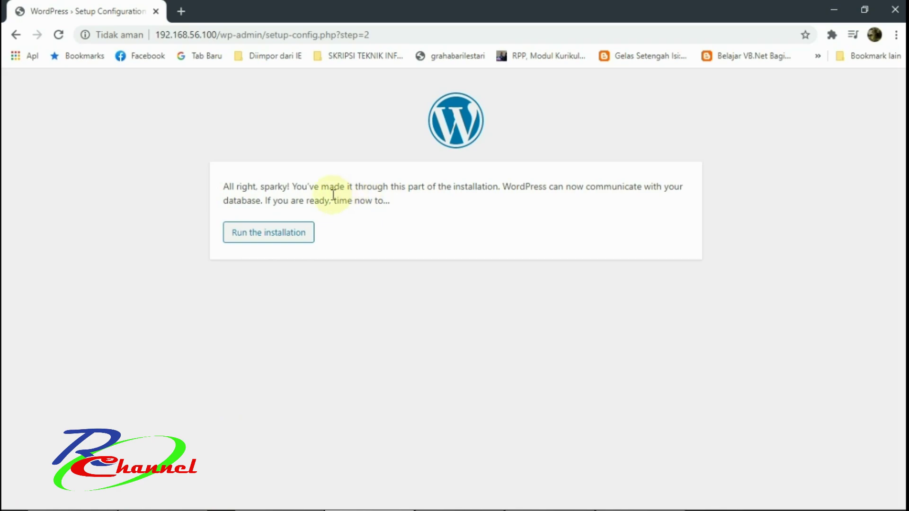
Start the installation, set site title BELAJAR WEB SERVER, and enter the admin username.
{"action": "left_click", "coordinate": [285, 234]}
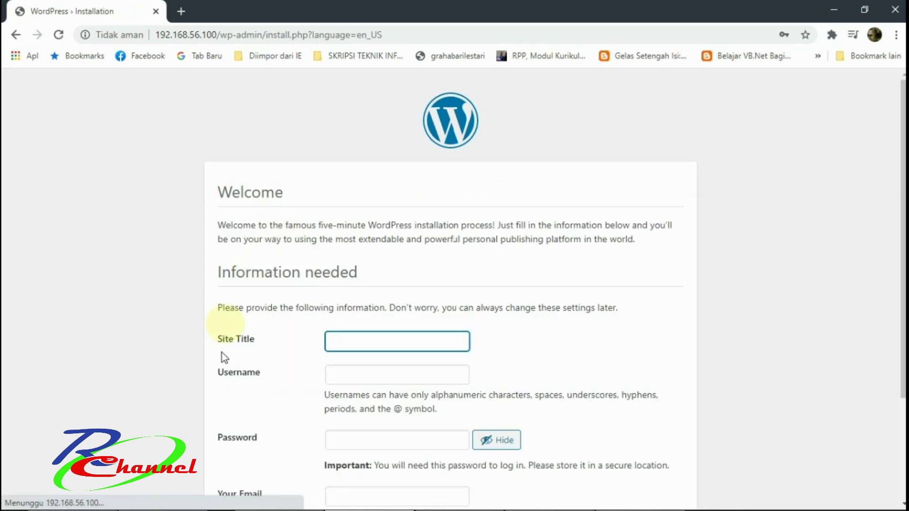
{"action": "left_click", "coordinate": [363, 339]}
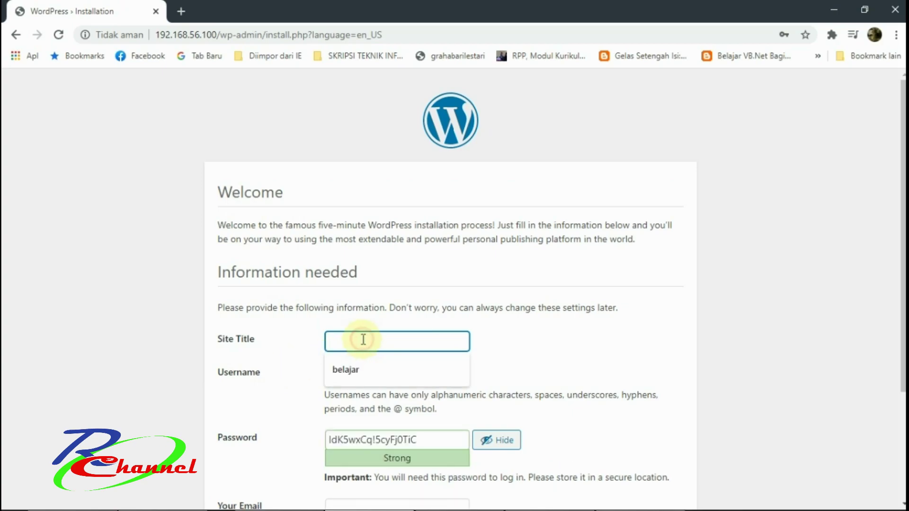
{"action": "type", "text": "BELAJAR WEB SERVER"}
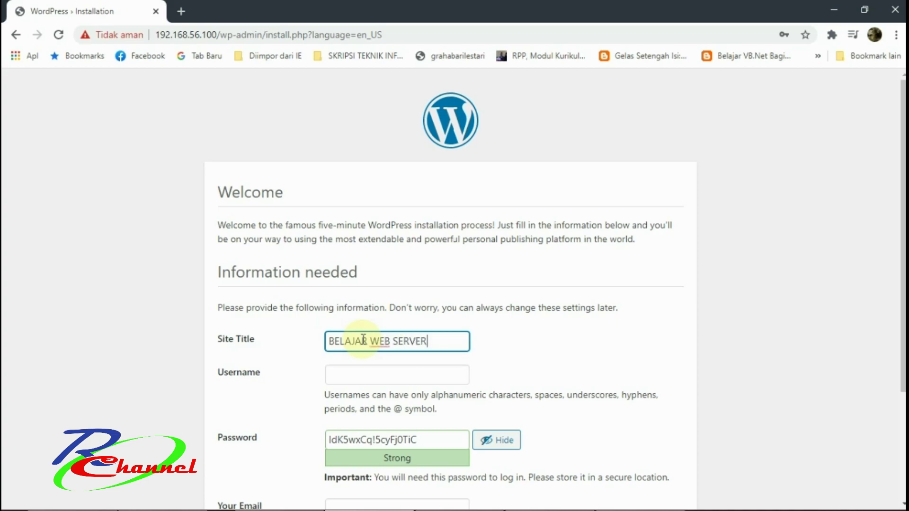
{"action": "left_click", "coordinate": [557, 344]}
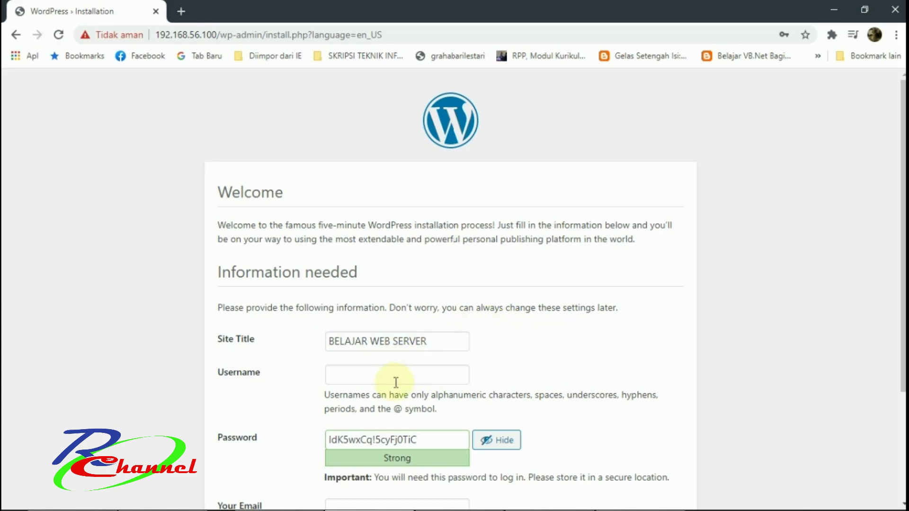
{"action": "scroll", "coordinate": [355, 392], "scroll_direction": "down", "scroll_amount": 1}
{"action": "left_click", "coordinate": [350, 308]}
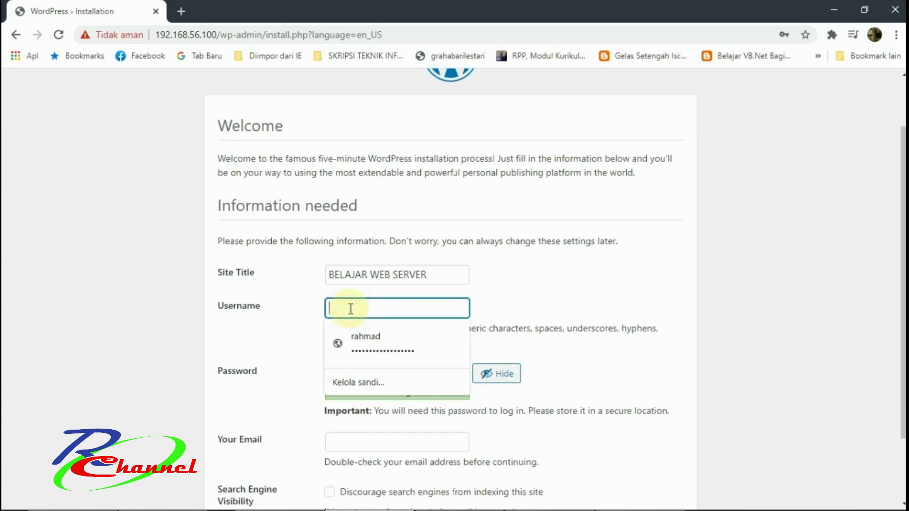
{"action": "type", "text": "tkj"}
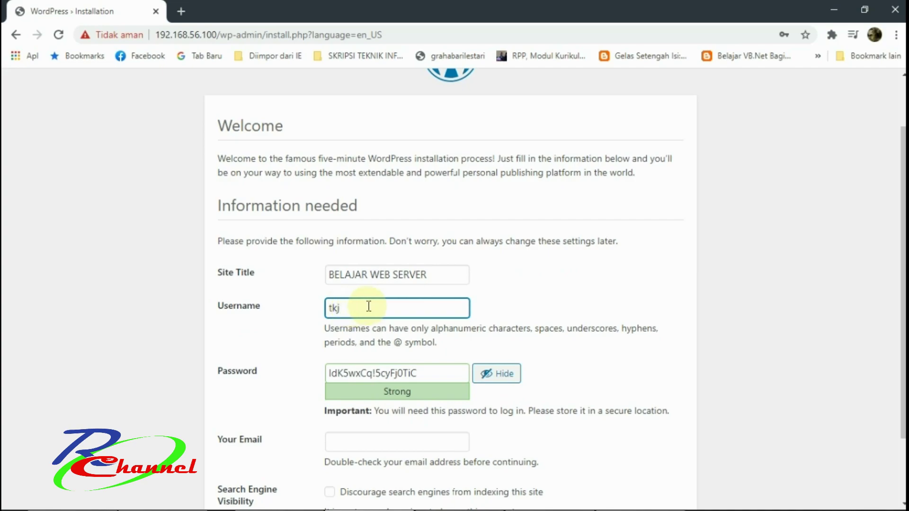
Replace the generated password with a new admin password.
{"action": "left_click_drag", "start_coordinate": [437, 374], "coordinate": [315, 377]}
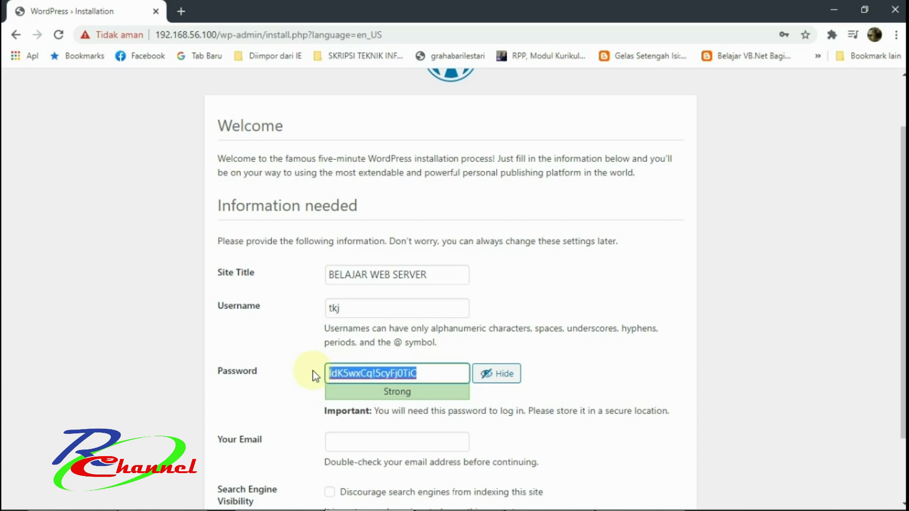
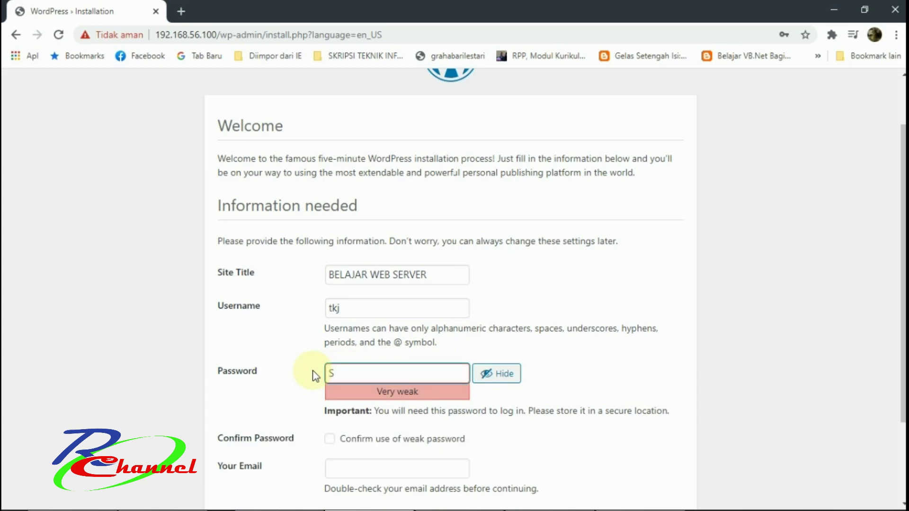
{"action": "key", "text": "BackSpace"}
{"action": "key", "text": "BackSpace"}
{"action": "key", "text": "BackSpace"}
{"action": "key", "text": "BackSpace"}
{"action": "key", "text": "BackSpace"}
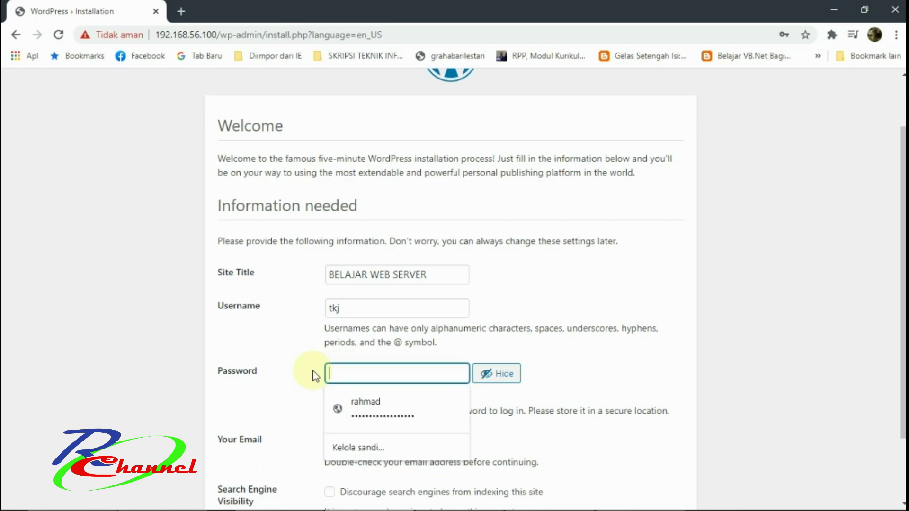
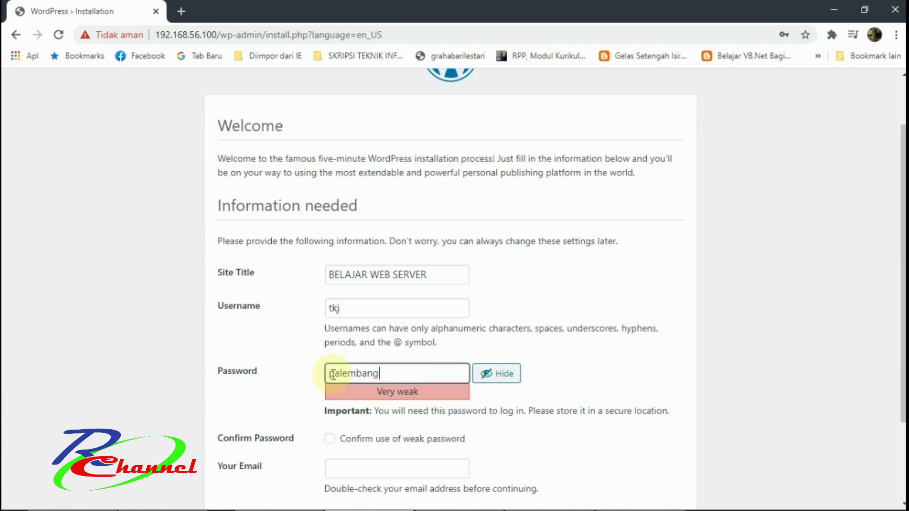
{"action": "left_click", "coordinate": [330, 374]}
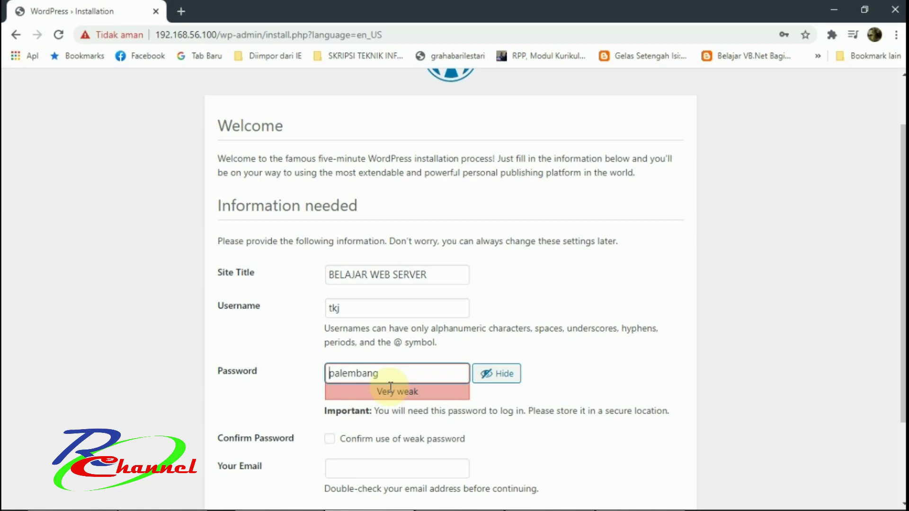
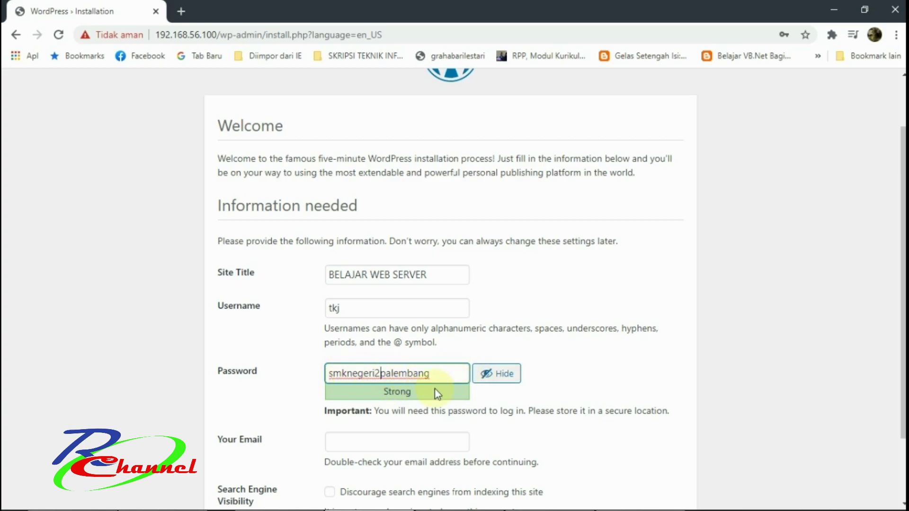
Fill in the admin e-mail, review the entries, and install WordPress.
{"action": "left_click", "coordinate": [365, 445]}
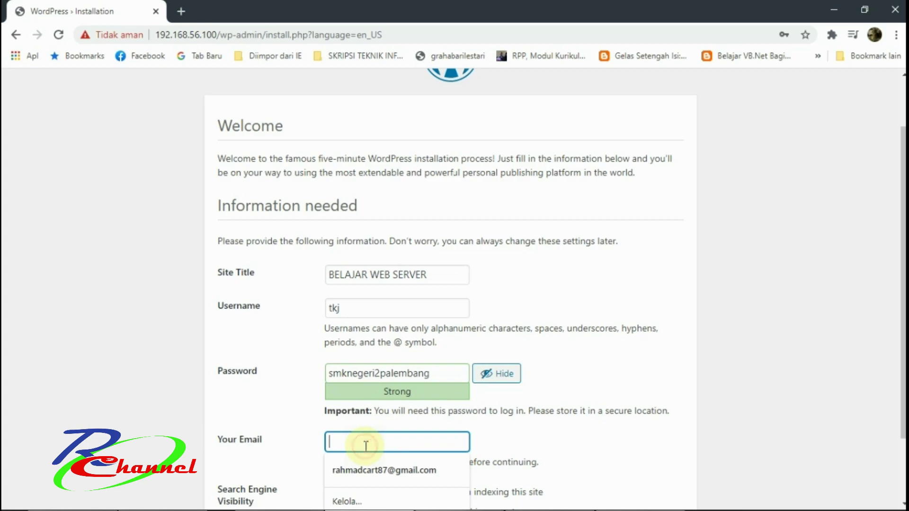
{"action": "left_click", "coordinate": [359, 470]}
{"action": "scroll", "coordinate": [492, 424], "scroll_direction": "down", "scroll_amount": 2}
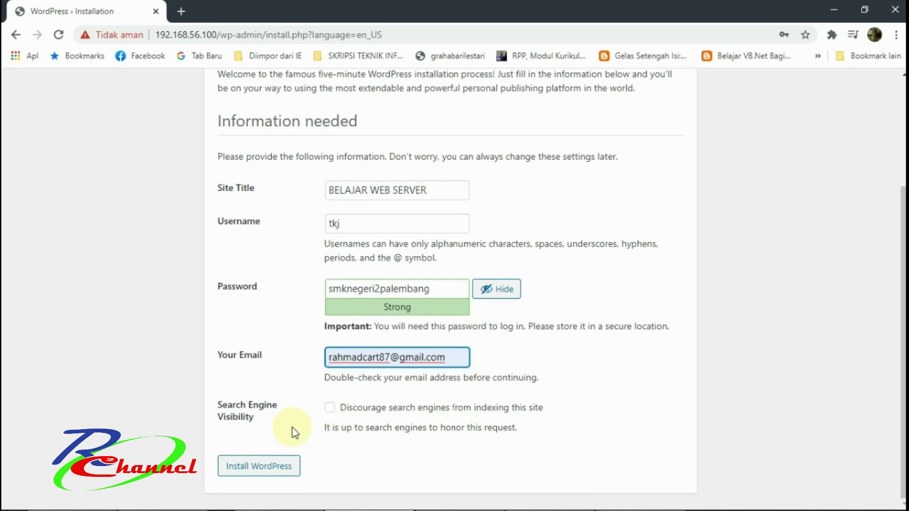
{"action": "left_click", "coordinate": [337, 191]}
{"action": "left_click", "coordinate": [334, 224]}
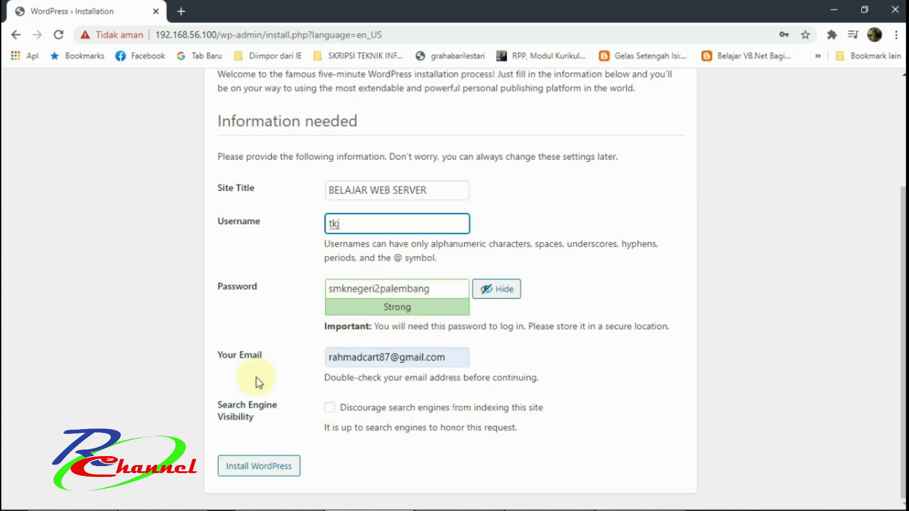
{"action": "left_click", "coordinate": [258, 471]}
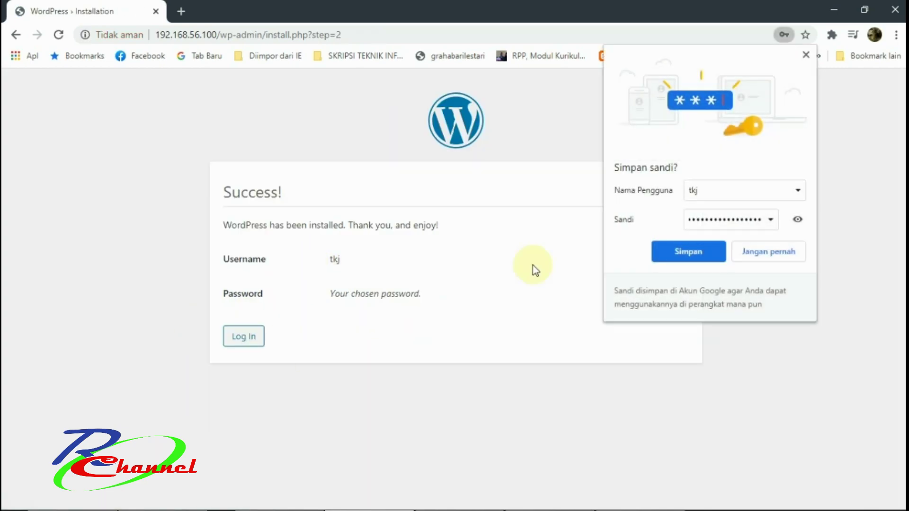
Save the new credentials in the browser and go to the WordPress login page.
{"action": "left_click", "coordinate": [670, 250]}
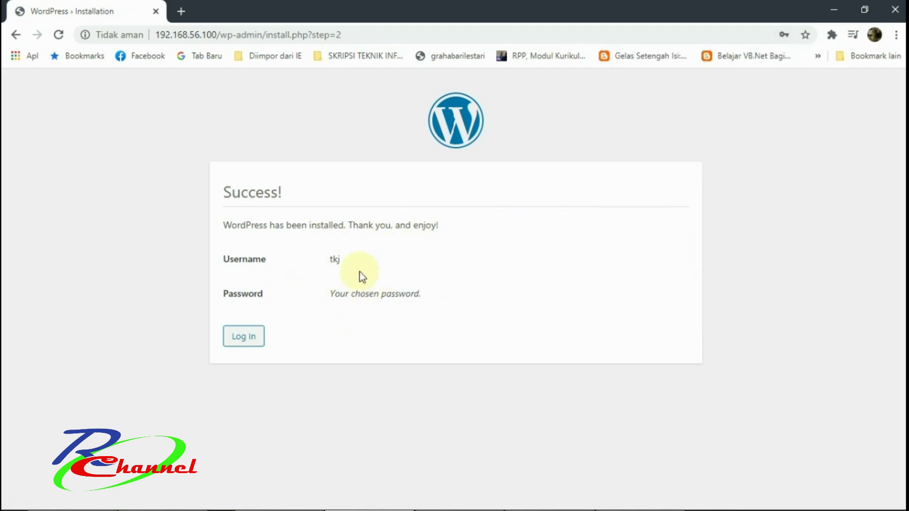
{"action": "left_click_drag", "start_coordinate": [216, 264], "coordinate": [341, 261]}
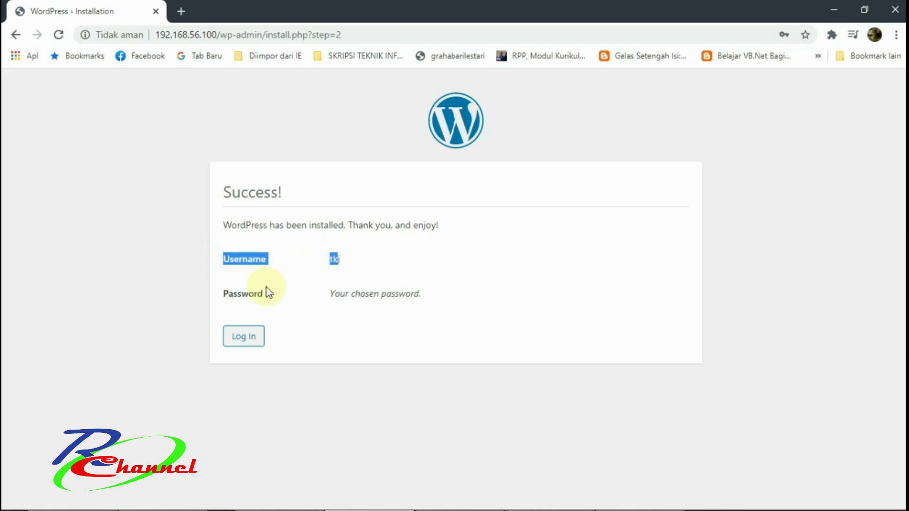
{"action": "left_click", "coordinate": [249, 341]}
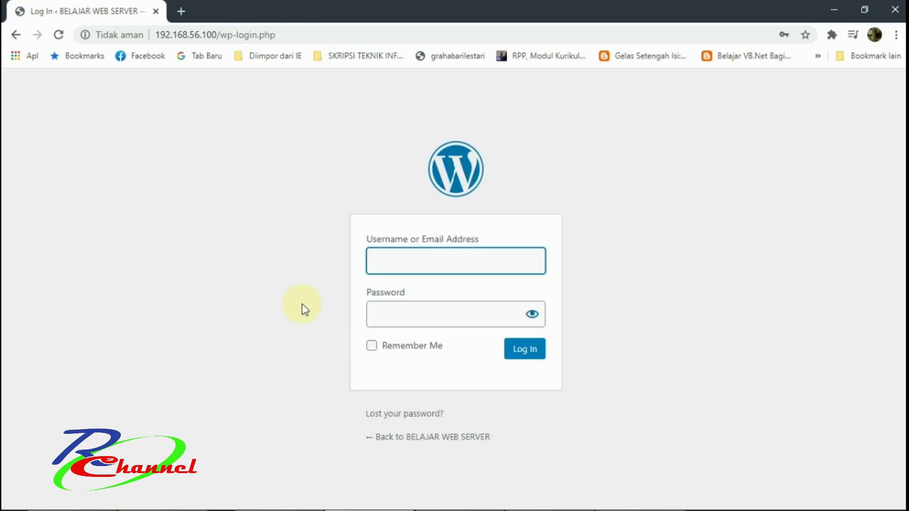
Log in as the admin with the password revealed and Remember Me ticked.
{"action": "left_click", "coordinate": [378, 257]}
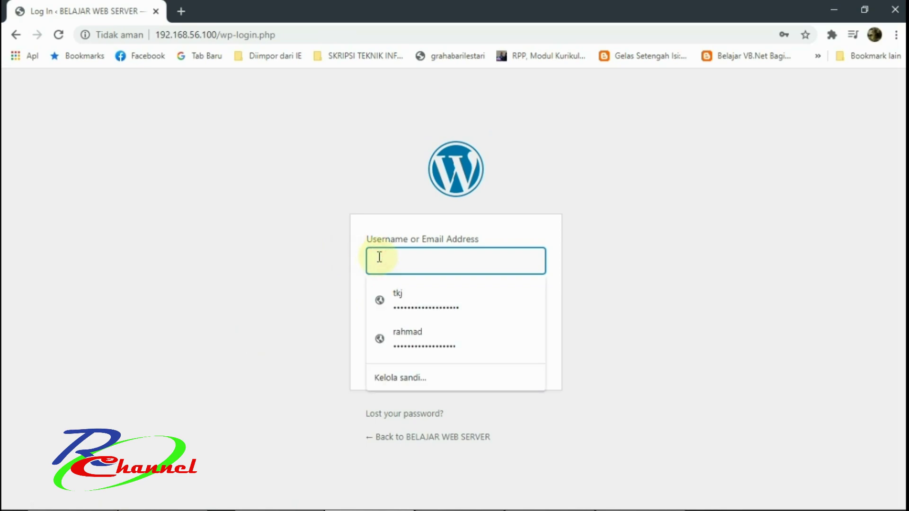
{"action": "type", "text": "tkj"}
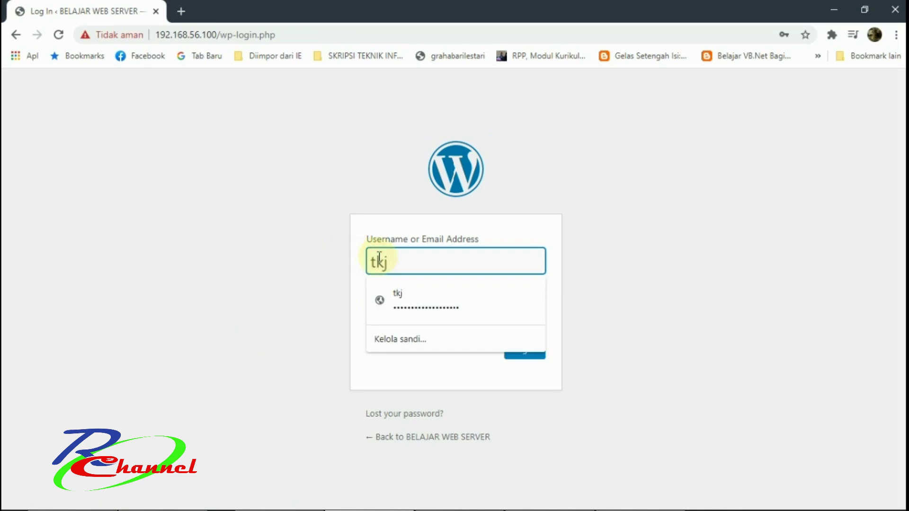
{"action": "key", "text": "Tab"}
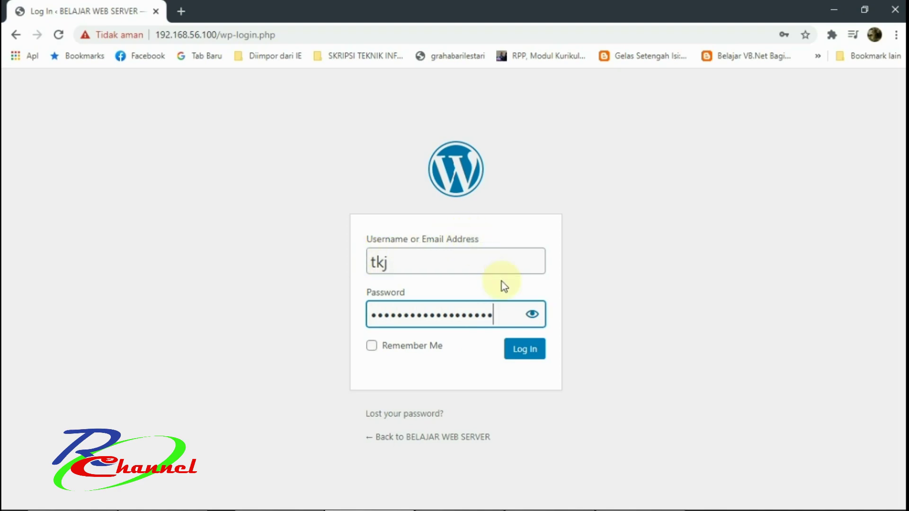
{"action": "left_click", "coordinate": [532, 312]}
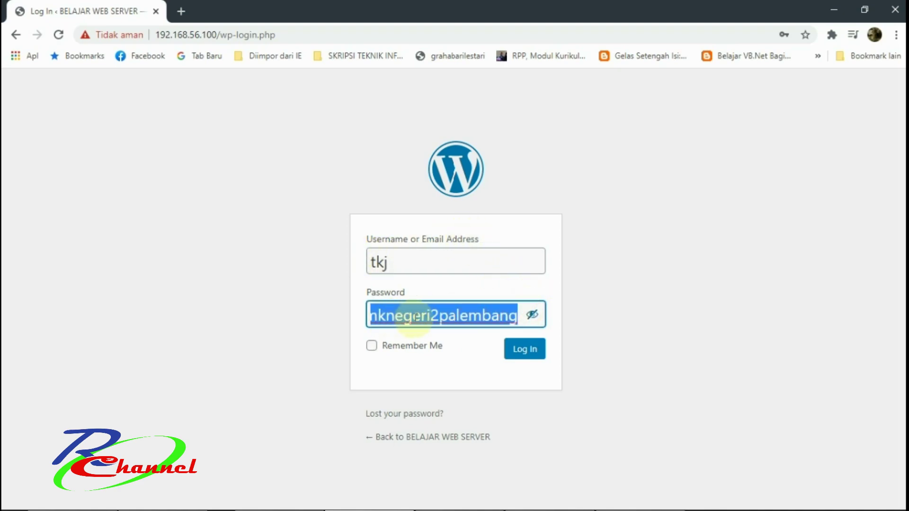
{"action": "left_click", "coordinate": [399, 349]}
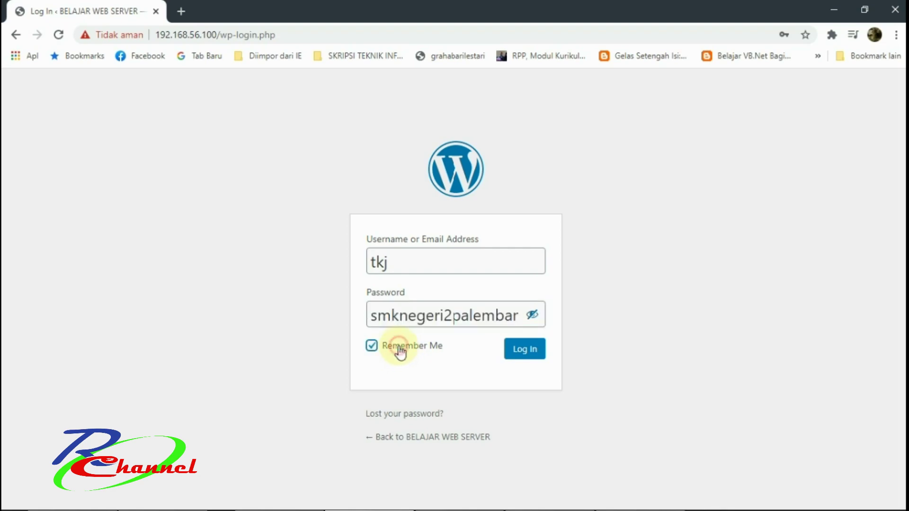
{"action": "left_click", "coordinate": [522, 351]}
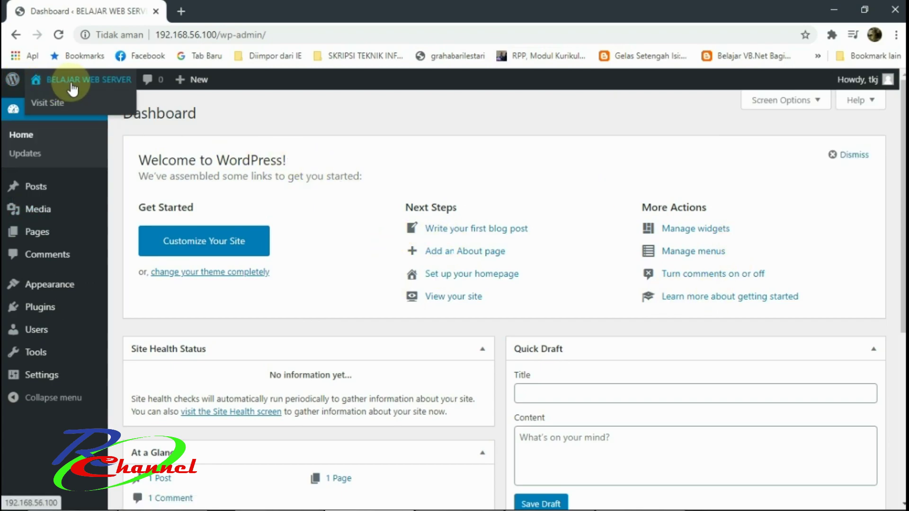
Scroll through the BELAJAR WEB SERVER Dashboard panels showing 1 post, 1 page, 1 comment, then return to top.
{"action": "scroll", "coordinate": [235, 216], "scroll_direction": "down", "scroll_amount": 5}
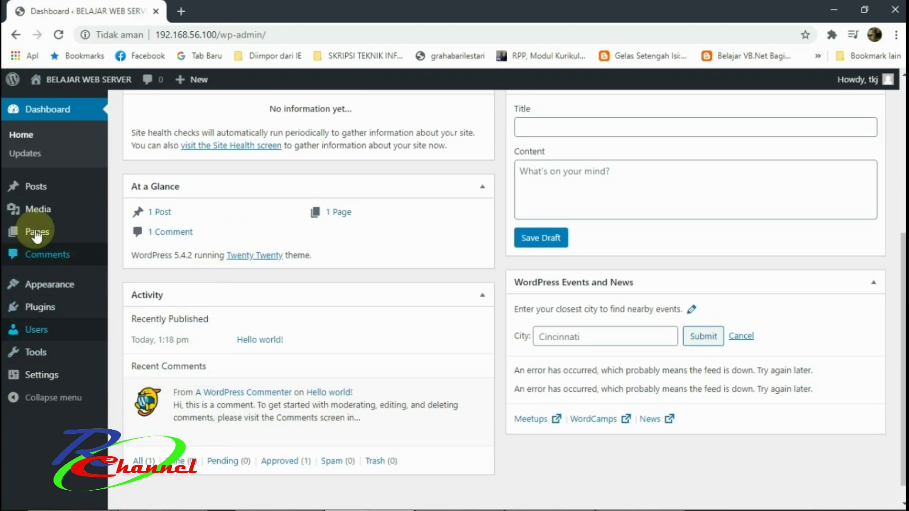
{"action": "mouse_move", "coordinate": [32, 192]}
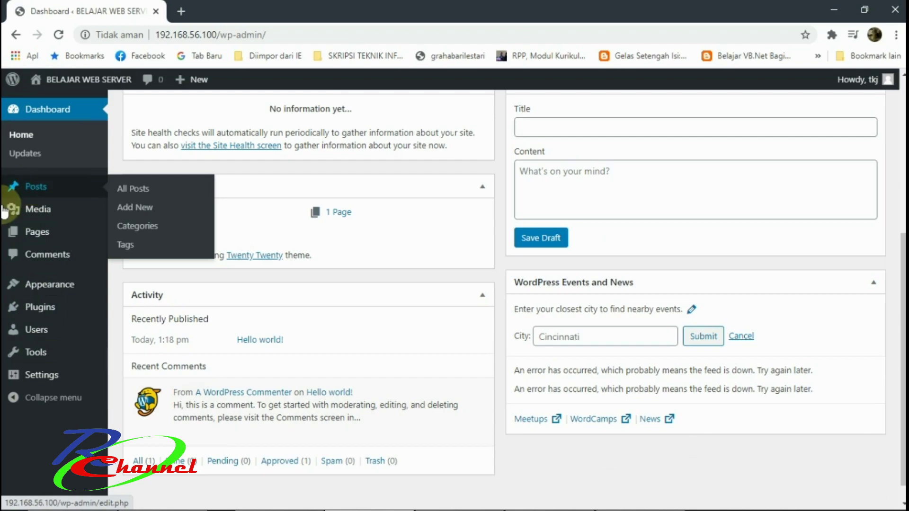
{"action": "scroll", "coordinate": [227, 365], "scroll_direction": "down", "scroll_amount": 1}
{"action": "scroll", "coordinate": [251, 360], "scroll_direction": "up", "scroll_amount": 6}
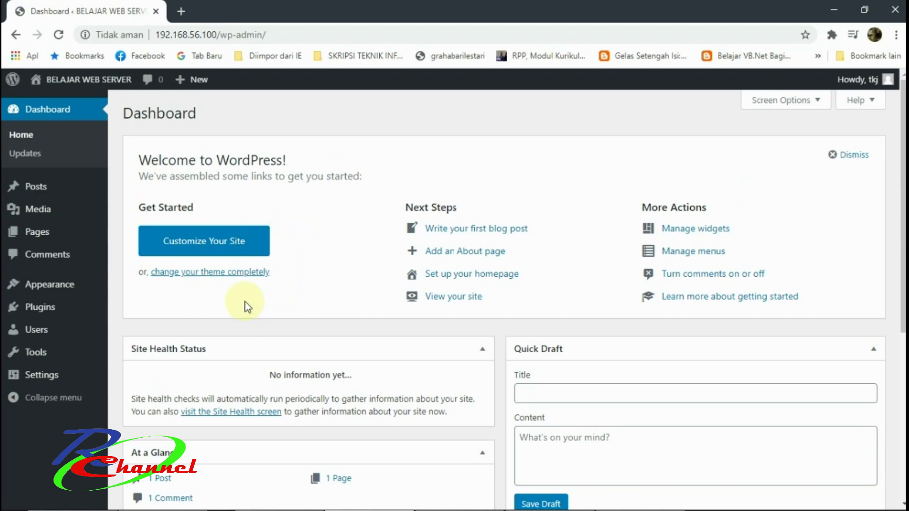
{"action": "left_click", "coordinate": [201, 242]}
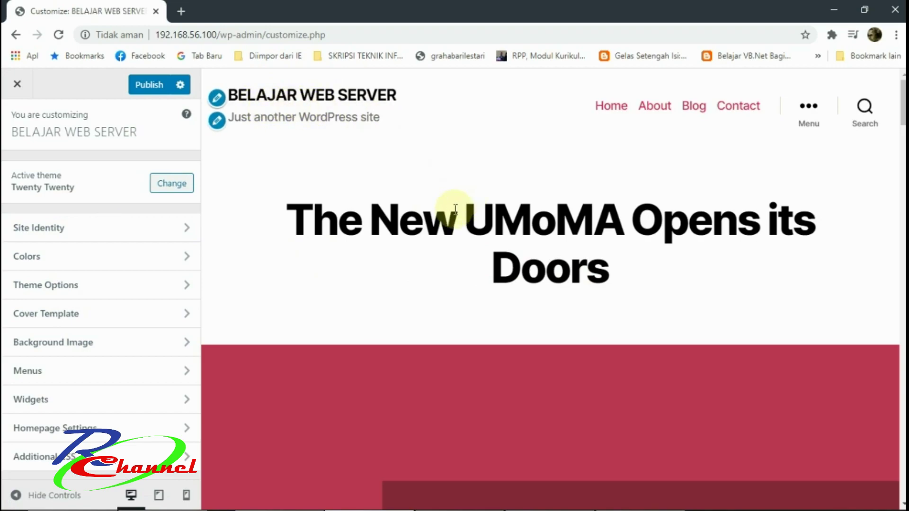
{"action": "scroll", "coordinate": [572, 265], "scroll_direction": "down", "scroll_amount": 7}
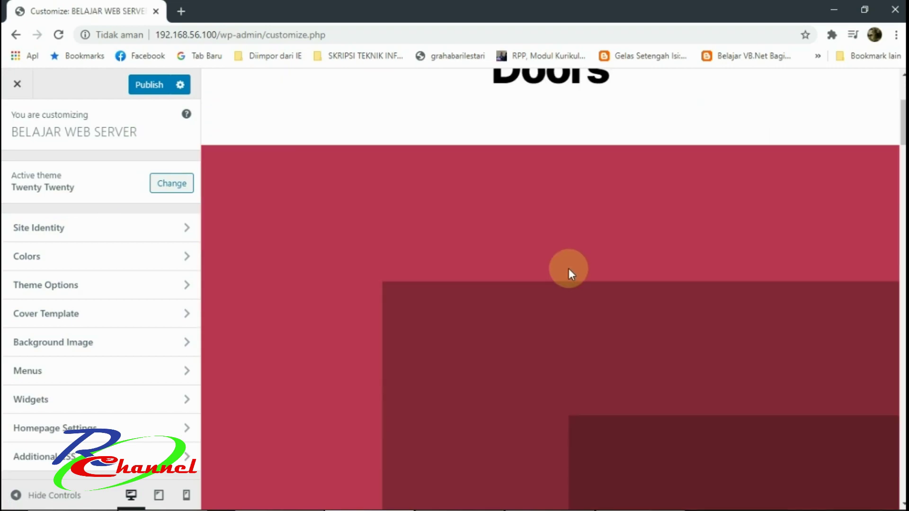
{"action": "scroll", "coordinate": [536, 272], "scroll_direction": "down", "scroll_amount": 20}
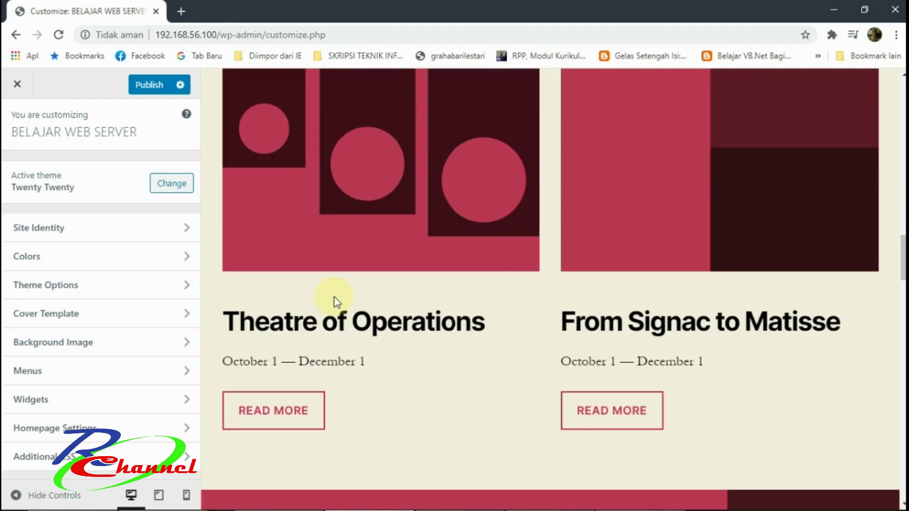
{"action": "scroll", "coordinate": [297, 322], "scroll_direction": "down", "scroll_amount": 20}
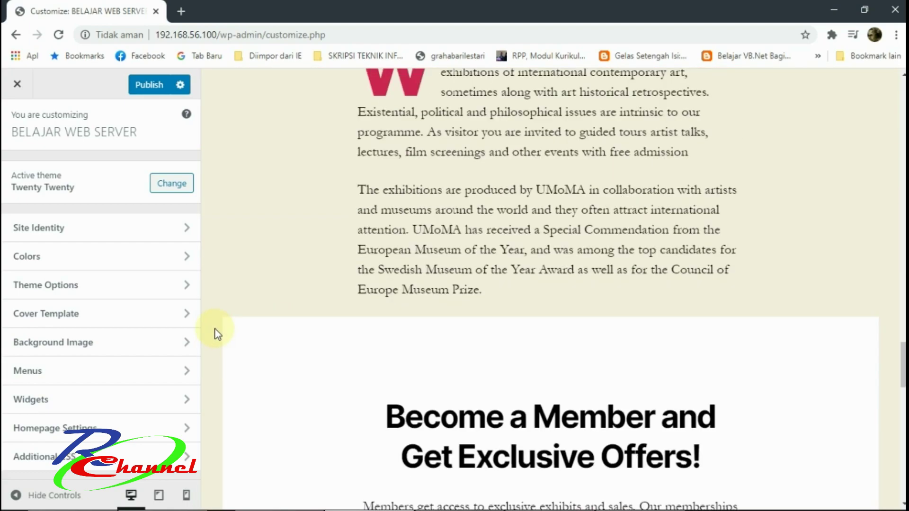
{"action": "scroll", "coordinate": [397, 325], "scroll_direction": "down", "scroll_amount": 8}
{"action": "scroll", "coordinate": [418, 267], "scroll_direction": "down", "scroll_amount": 6}
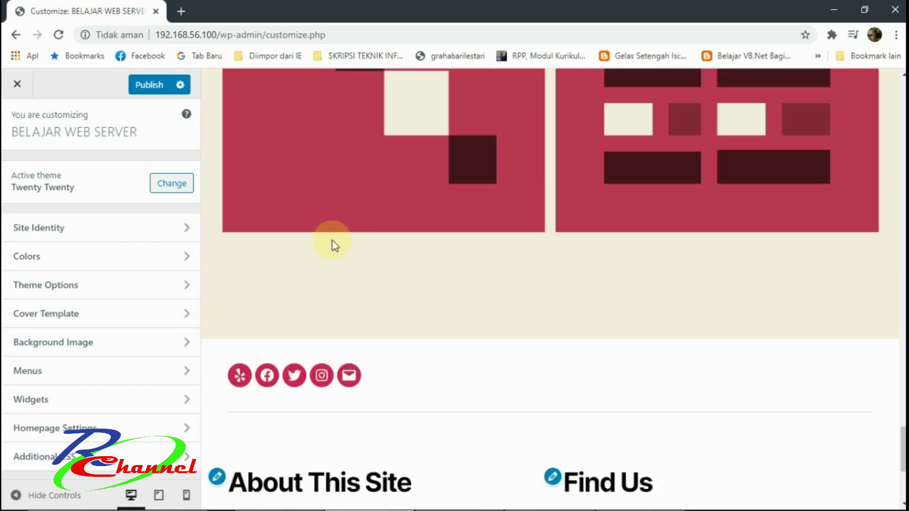
{"action": "scroll", "coordinate": [305, 303], "scroll_direction": "up", "scroll_amount": 10}
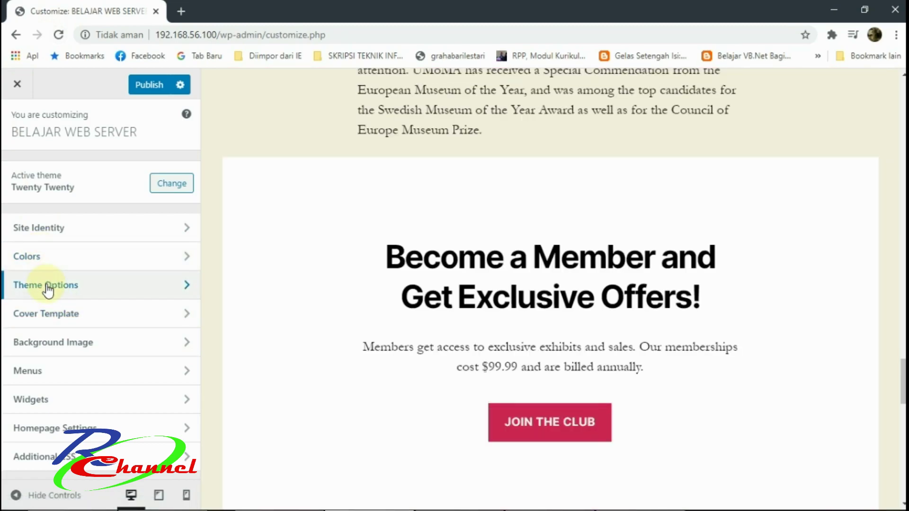
{"action": "left_click", "coordinate": [46, 343]}
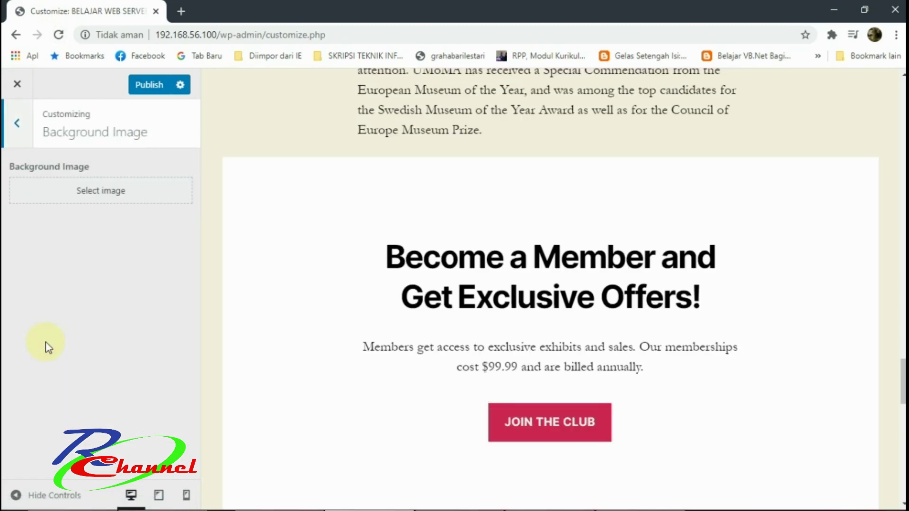
{"action": "left_click", "coordinate": [12, 126]}
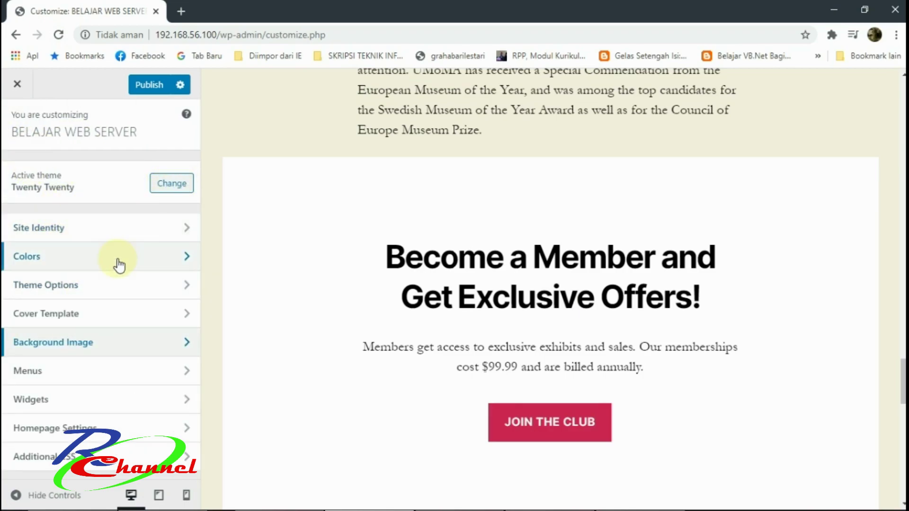
{"action": "left_click", "coordinate": [58, 230]}
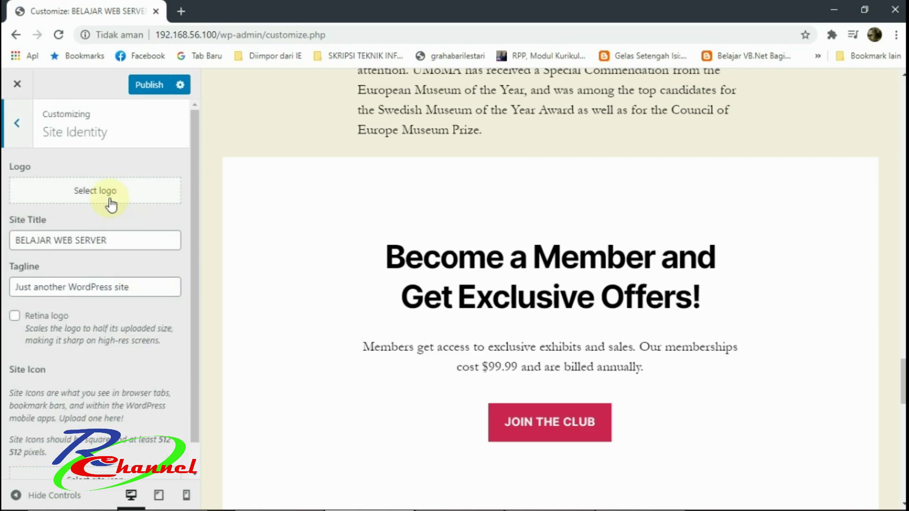
{"action": "left_click", "coordinate": [22, 127]}
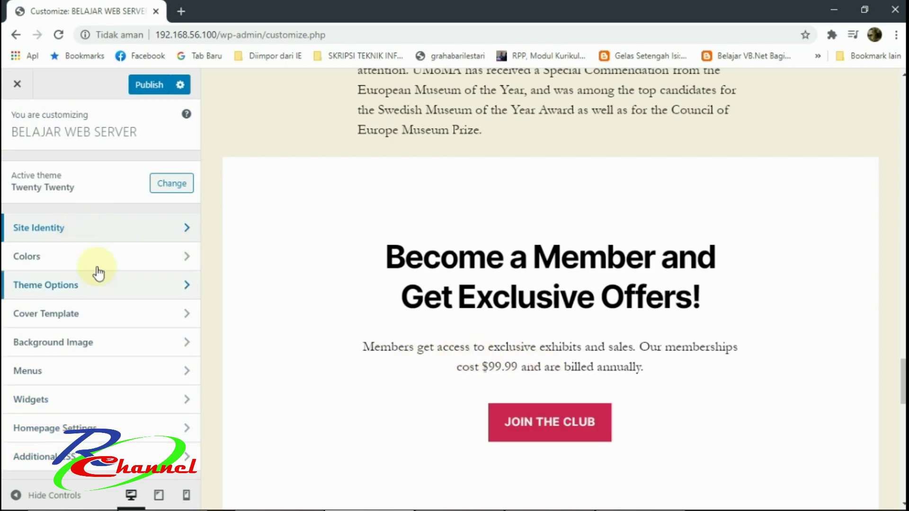
{"action": "scroll", "coordinate": [481, 284], "scroll_direction": "down", "scroll_amount": 7}
{"action": "scroll", "coordinate": [483, 286], "scroll_direction": "up", "scroll_amount": 4}
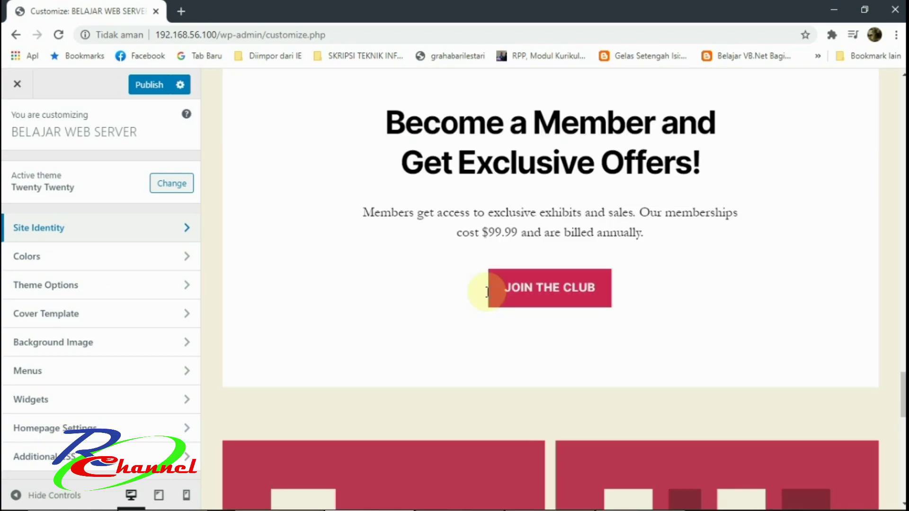
{"action": "scroll", "coordinate": [487, 291], "scroll_direction": "down", "scroll_amount": 15}
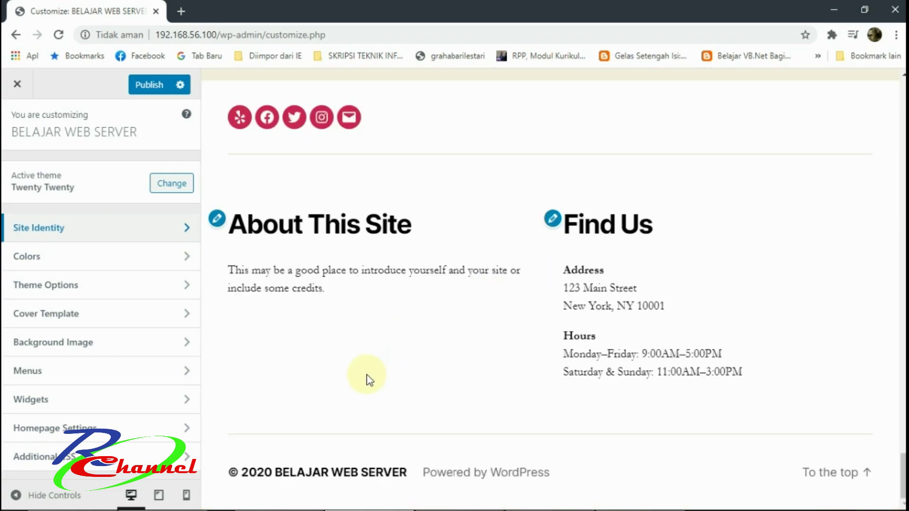
{"action": "scroll", "coordinate": [370, 380], "scroll_direction": "up", "scroll_amount": 15}
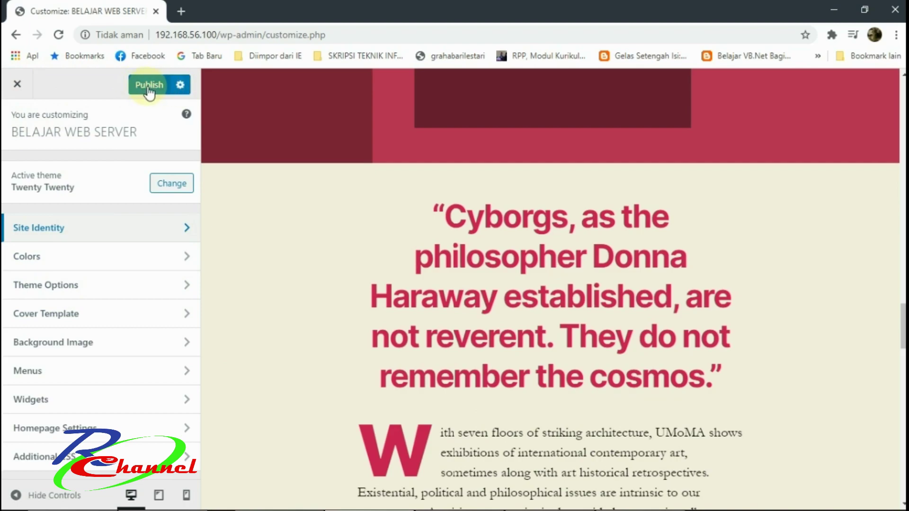
{"action": "left_click", "coordinate": [18, 86]}
{"action": "left_click", "coordinate": [522, 118]}
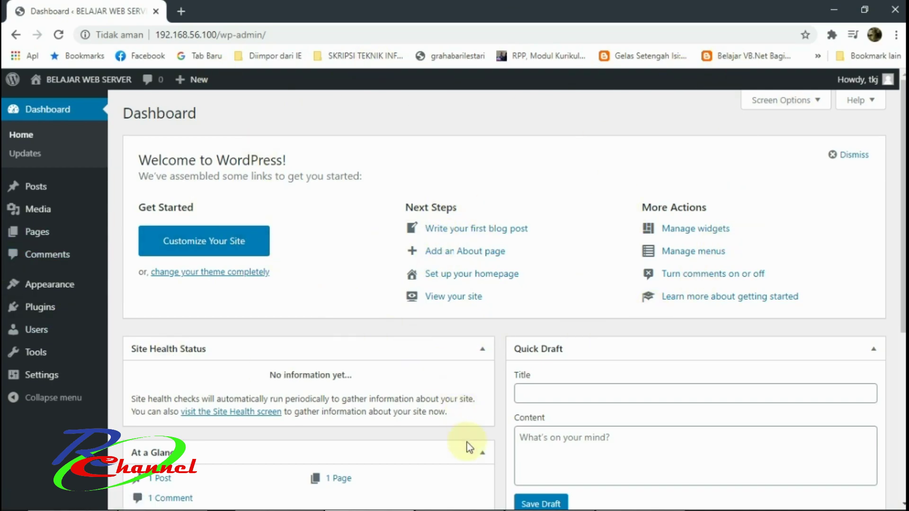
View the list of all posts, then go back to the admin Dashboard.
{"action": "mouse_move", "coordinate": [634, 501]}
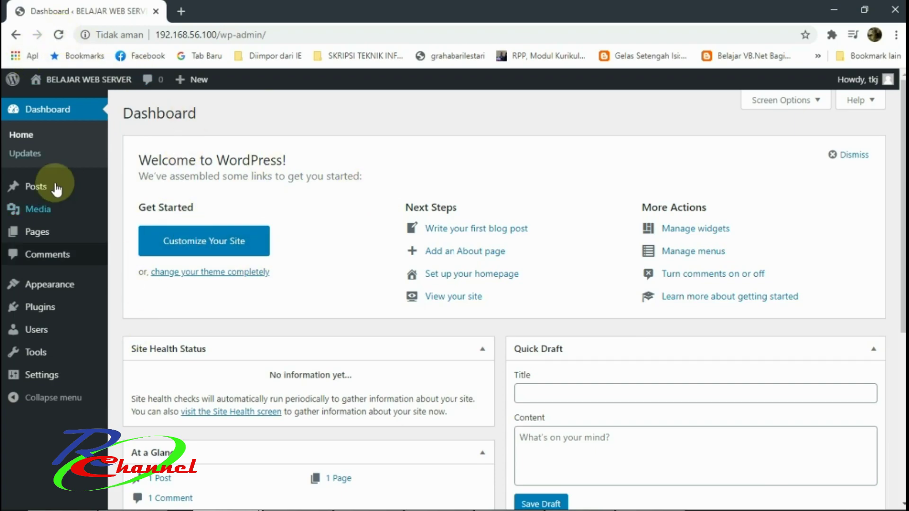
{"action": "left_click", "coordinate": [116, 239]}
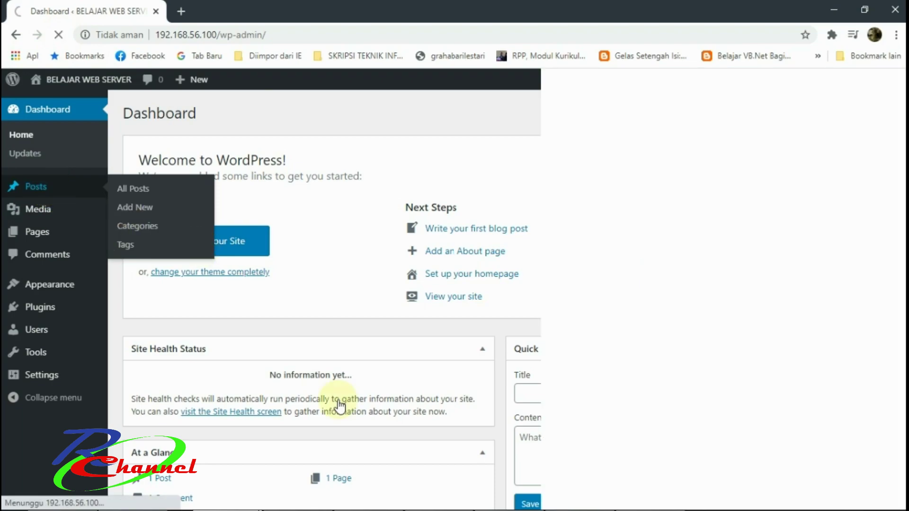
{"action": "key", "text": "F12"}
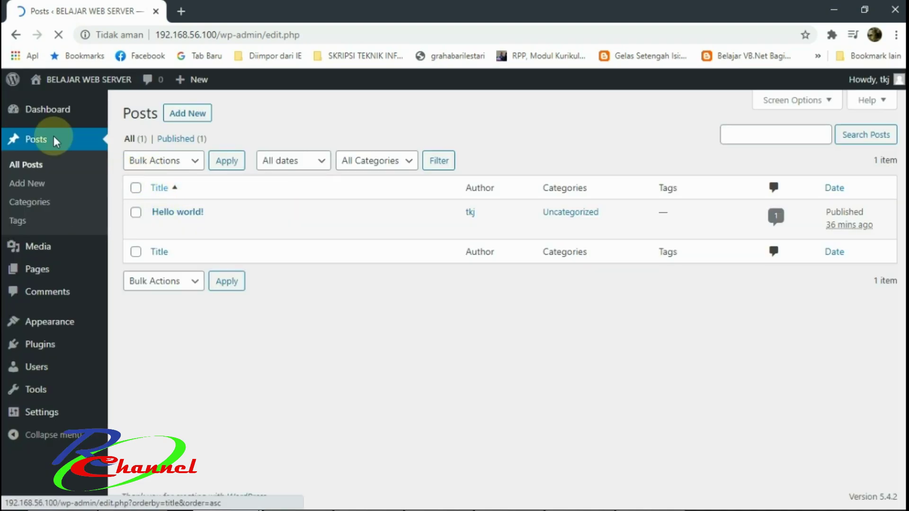
{"action": "left_click", "coordinate": [27, 116]}
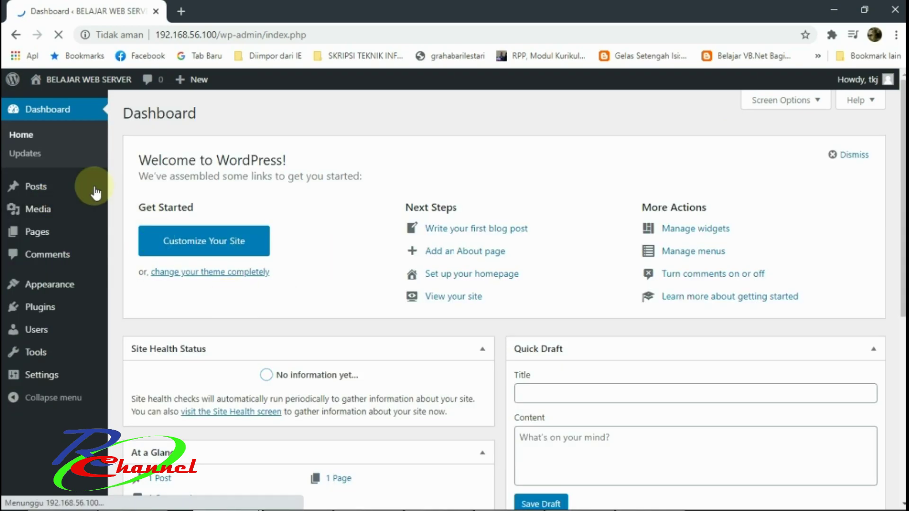
Load the live site at 192.168.56.100 in a new browser tab.
{"action": "key", "text": "ctrl+t"}
{"action": "left_click", "coordinate": [183, 37]}
{"action": "type", "text": "192"}
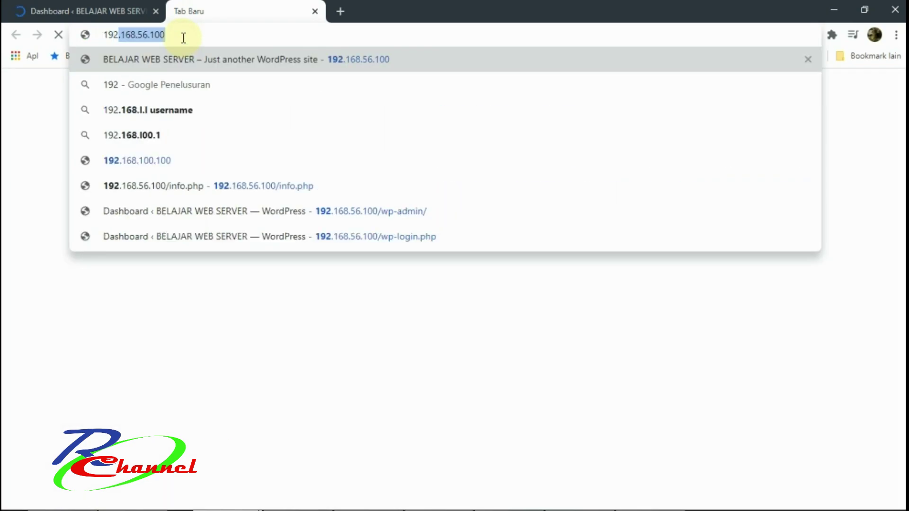
{"action": "key", "text": "Return"}
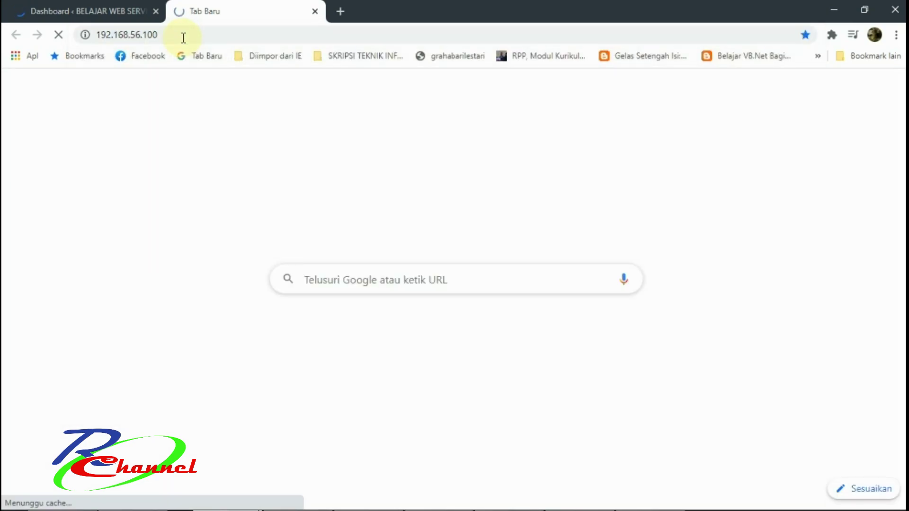